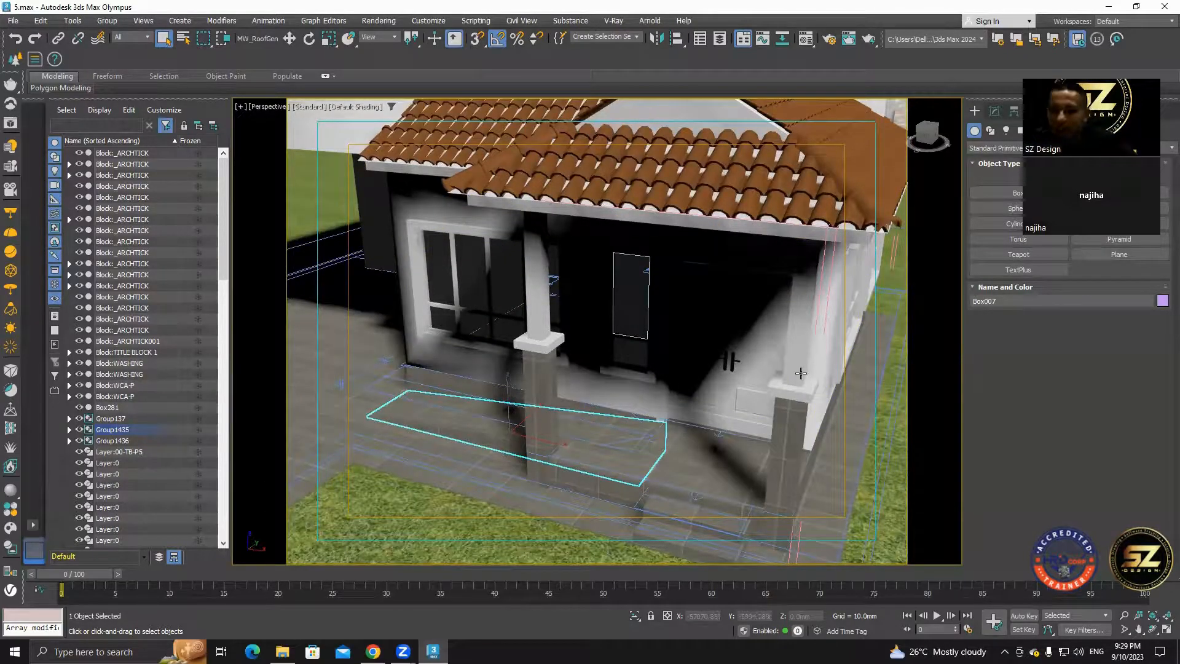
Select the porch's corner column base and assign the wood parke material to it.
click(540, 289)
scroll(540, 289, up, 4)
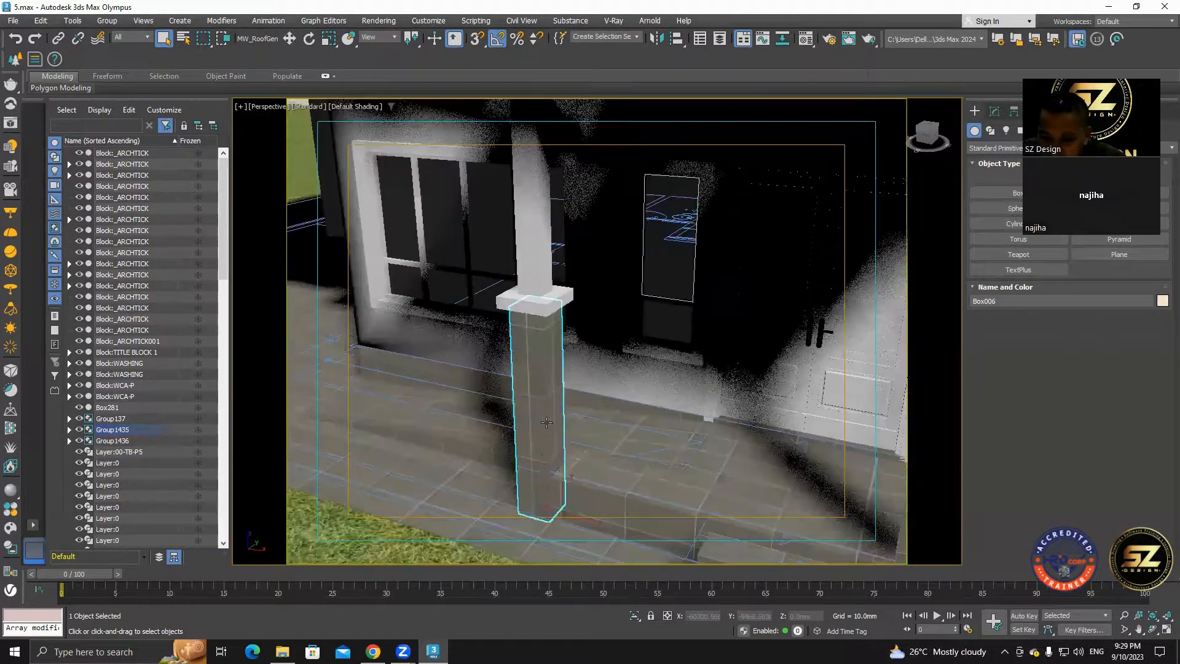
alt+middle_drag(540, 289, 637, 386)
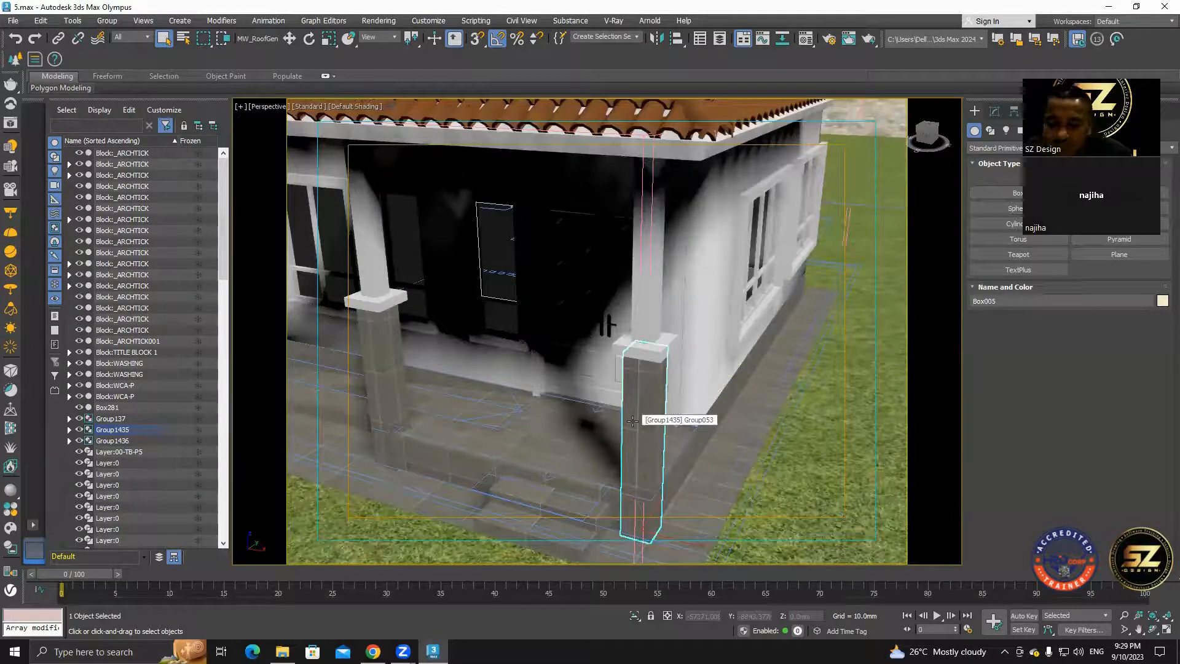
key(m)
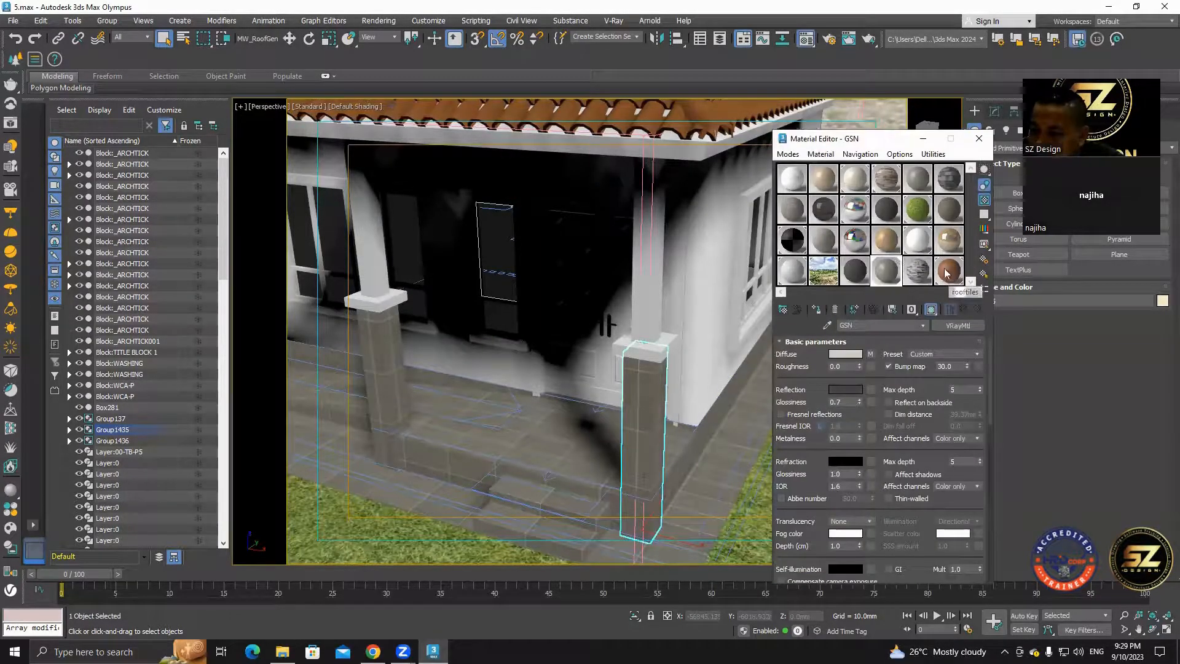
click(818, 309)
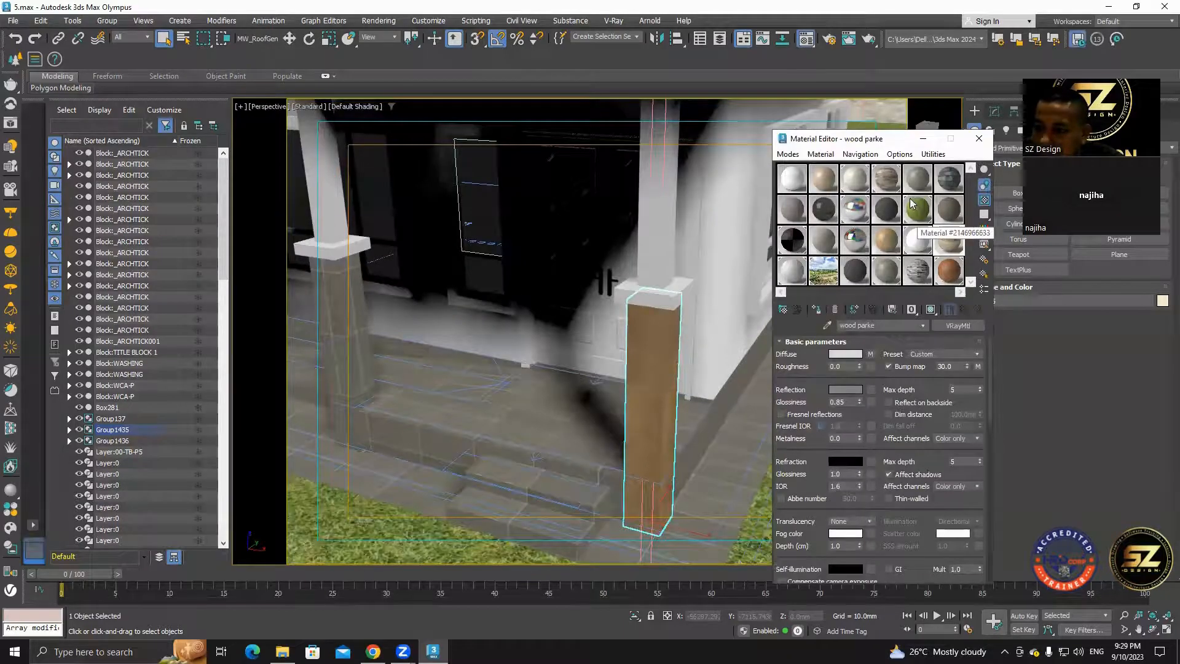
Copy the GSN tile material into a spare sample slot and open its diffuse bitmap for replacement.
click(793, 240)
click(792, 209)
click(867, 359)
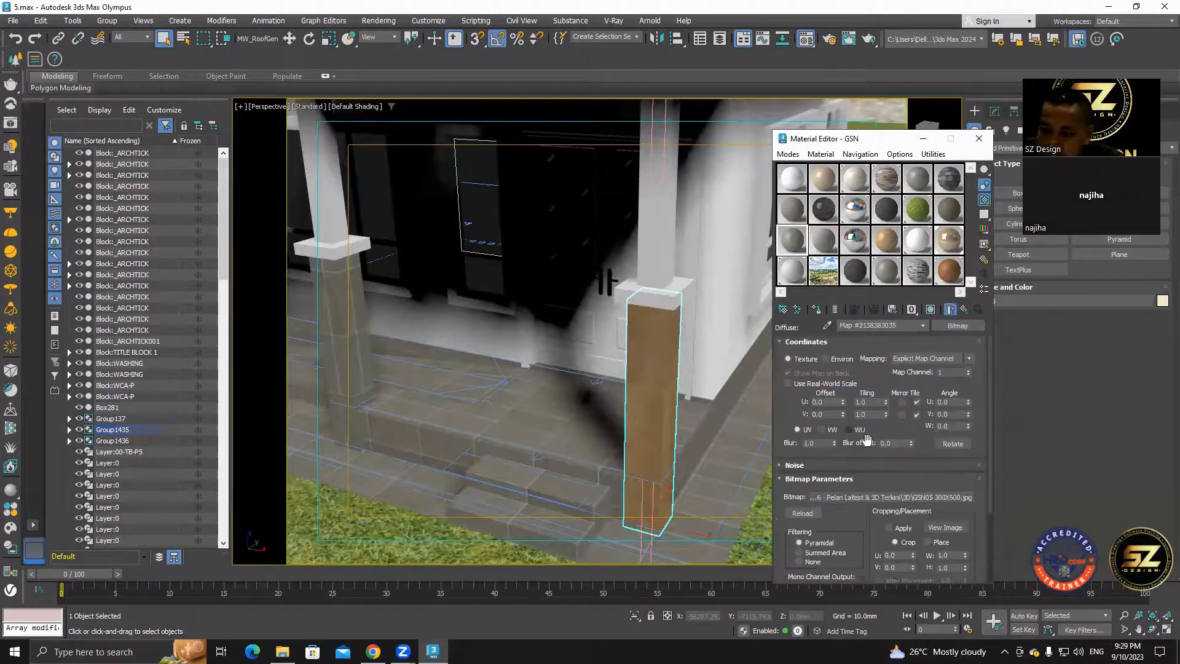
click(886, 498)
Browse the texture library folders, including Tiles Actual, for a texture suitable for the column.
drag(891, 169, 541, 177)
click(435, 288)
double_click(514, 280)
scroll(675, 369, down, 3)
double_click(680, 355)
click(654, 219)
double_click(658, 355)
scroll(559, 315, down, 9)
click(654, 219)
double_click(540, 387)
double_click(505, 254)
double_click(532, 334)
scroll(729, 289, down, 15)
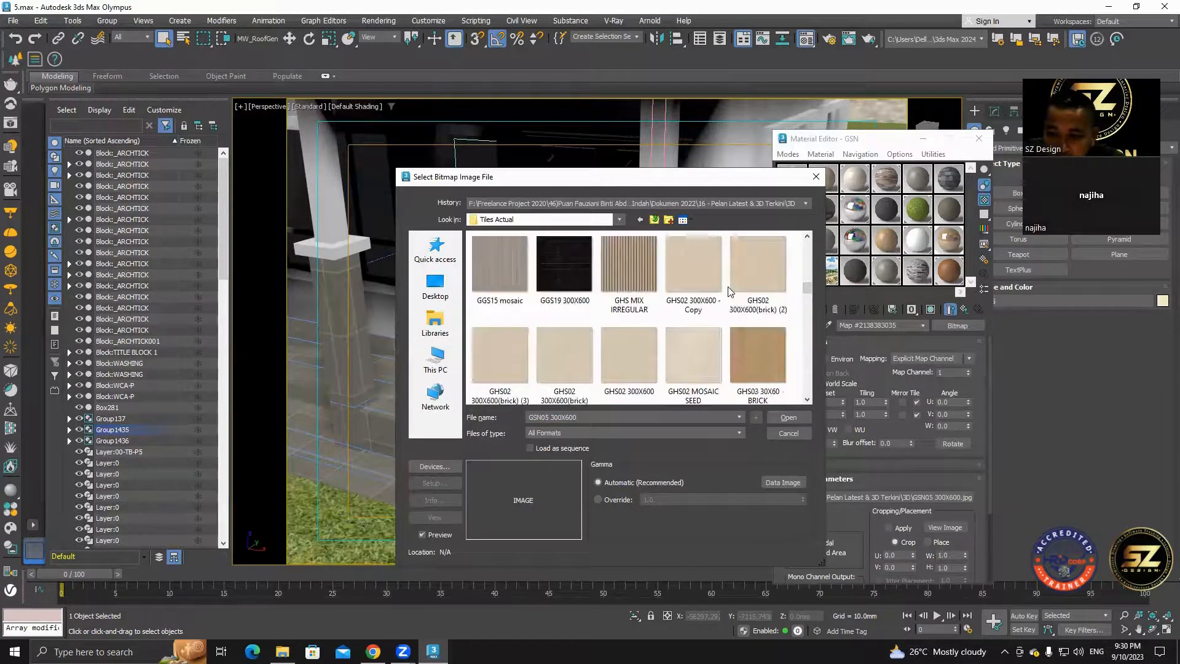
scroll(733, 292, up, 6)
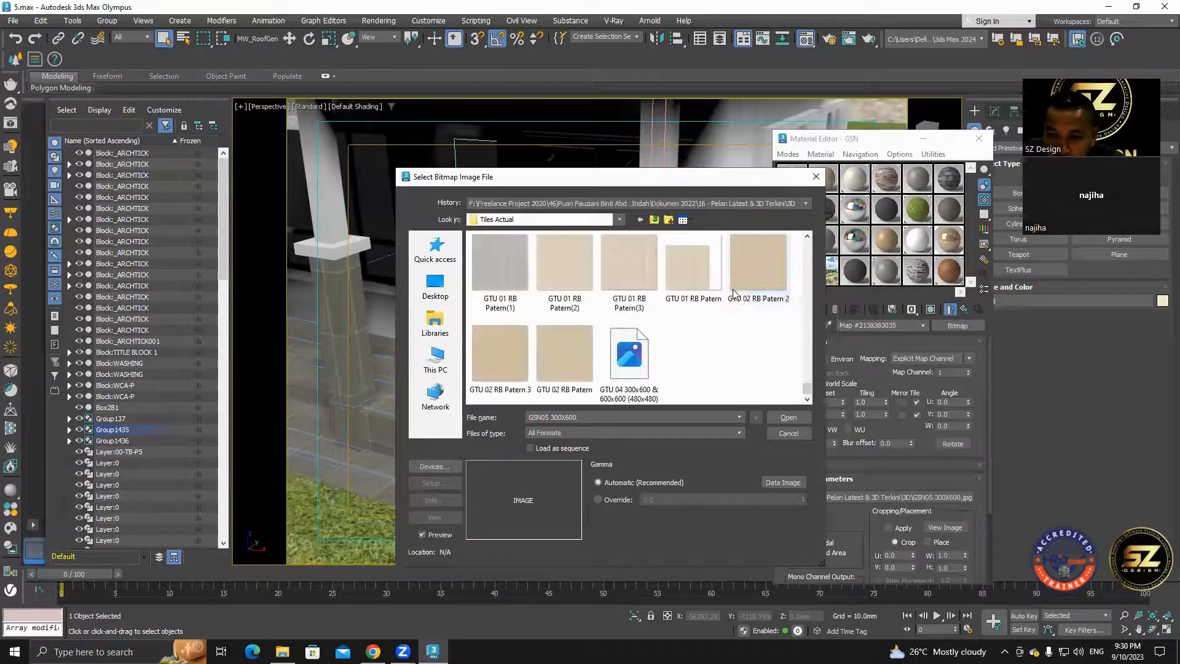
scroll(736, 291, up, 5)
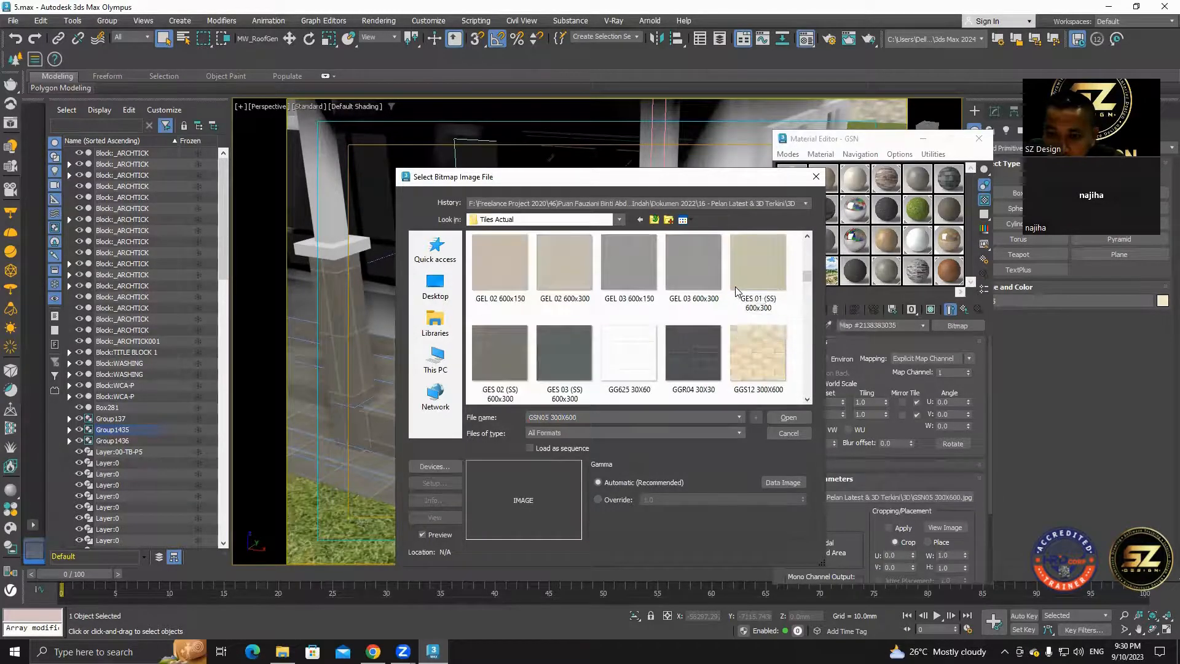
Load Wood Floor.jpg from the Wood folder of vismat_material_collection as the diffuse bitmap.
click(655, 219)
double_click(527, 367)
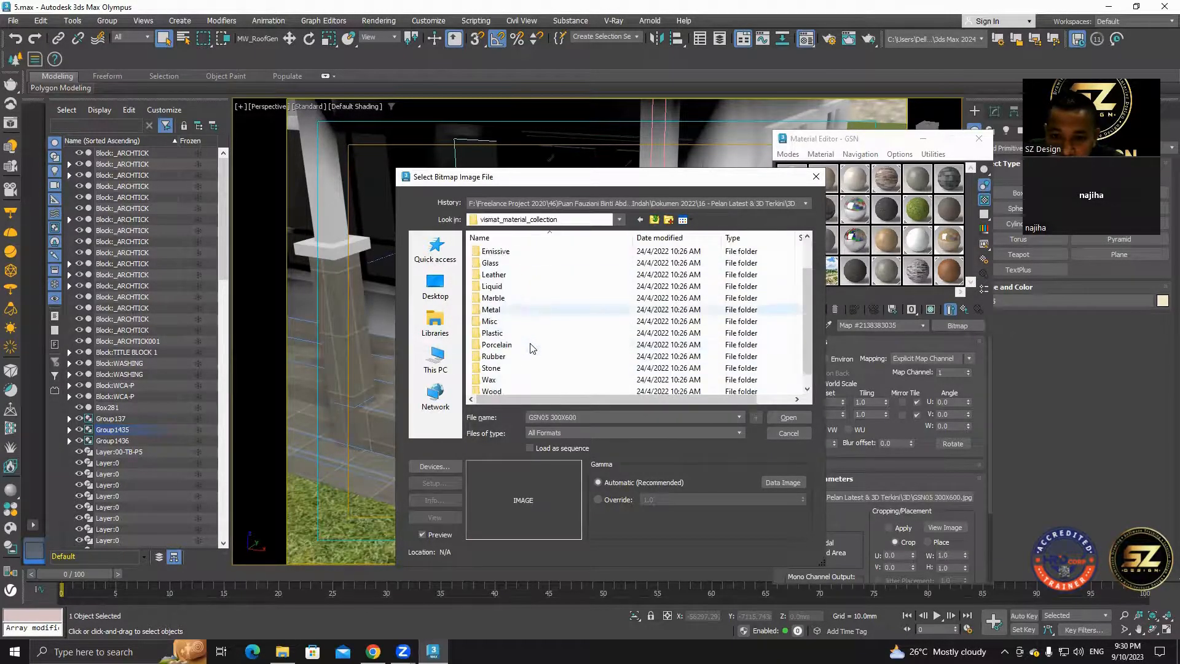
double_click(492, 391)
double_click(501, 270)
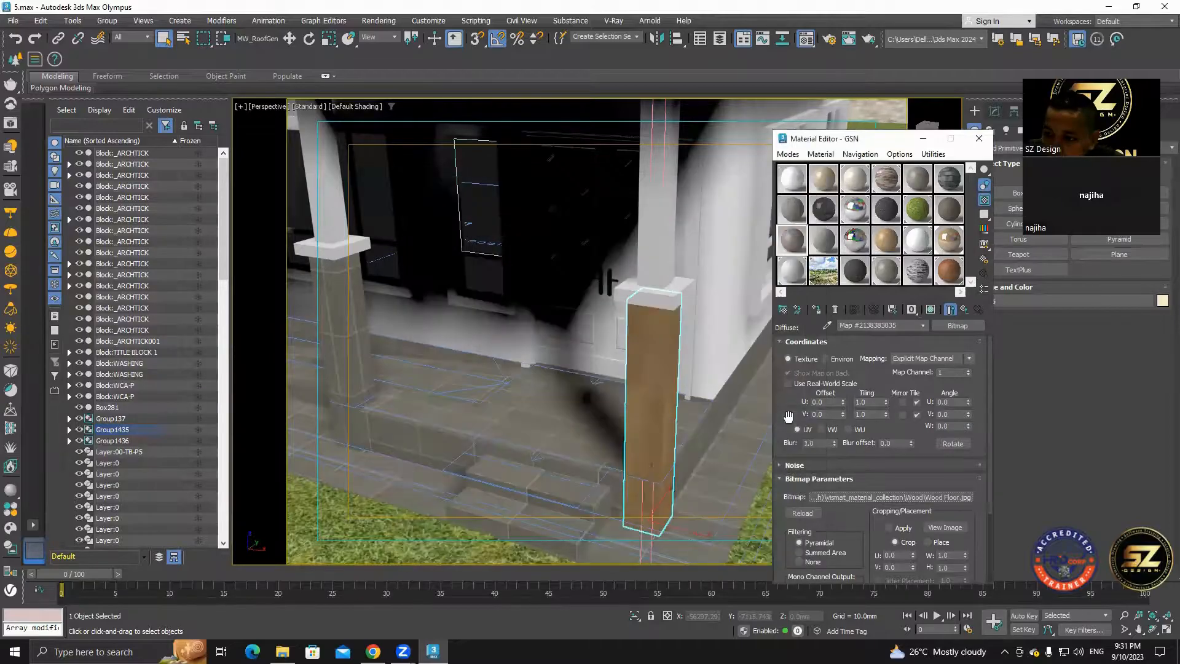
Assign the new wood floor material to the selected corner column base and close the Material Editor.
click(815, 311)
key(Return)
scroll(620, 353, down, 9)
click(979, 139)
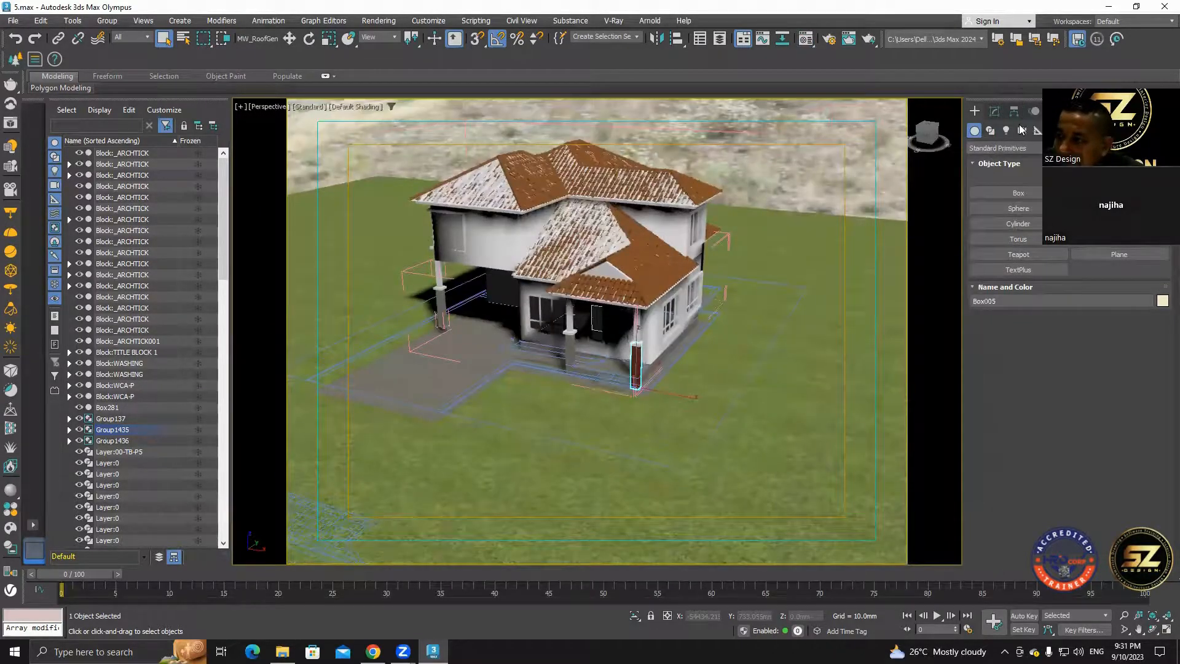
Set the column base's UVW Map width to about 1350 mm and rotate the mapping gizmo to reorient the planks.
click(994, 111)
drag(1080, 394, 1081, 424)
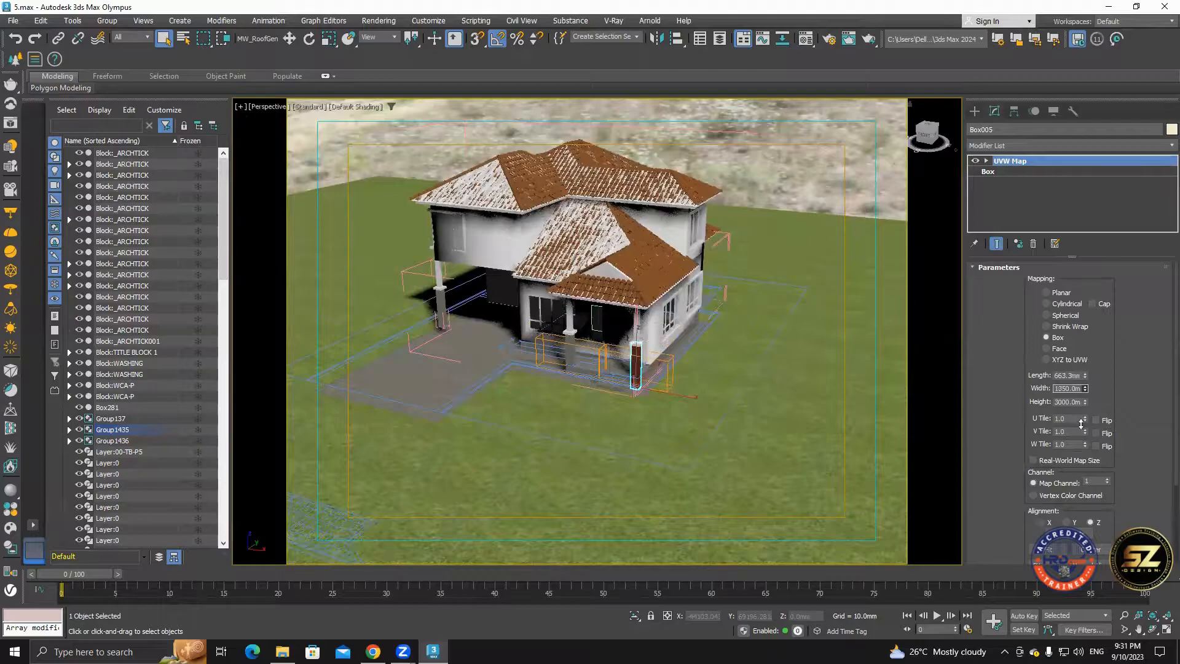
scroll(644, 373, up, 9)
alt+middle_drag(644, 373, 951, 308)
key(1)
key(w)
alt+middle_drag(553, 394, 572, 344)
key(e)
drag(626, 373, 672, 400)
Switch the viewport to orthographic projection and set the UVW Map length and height to 300 mm.
click(929, 133)
click(269, 106)
click(284, 212)
scroll(547, 363, down, 5)
alt+middle_drag(547, 362, 577, 332)
scroll(633, 381, up, 5)
drag(1084, 374, 1088, 404)
key(z)
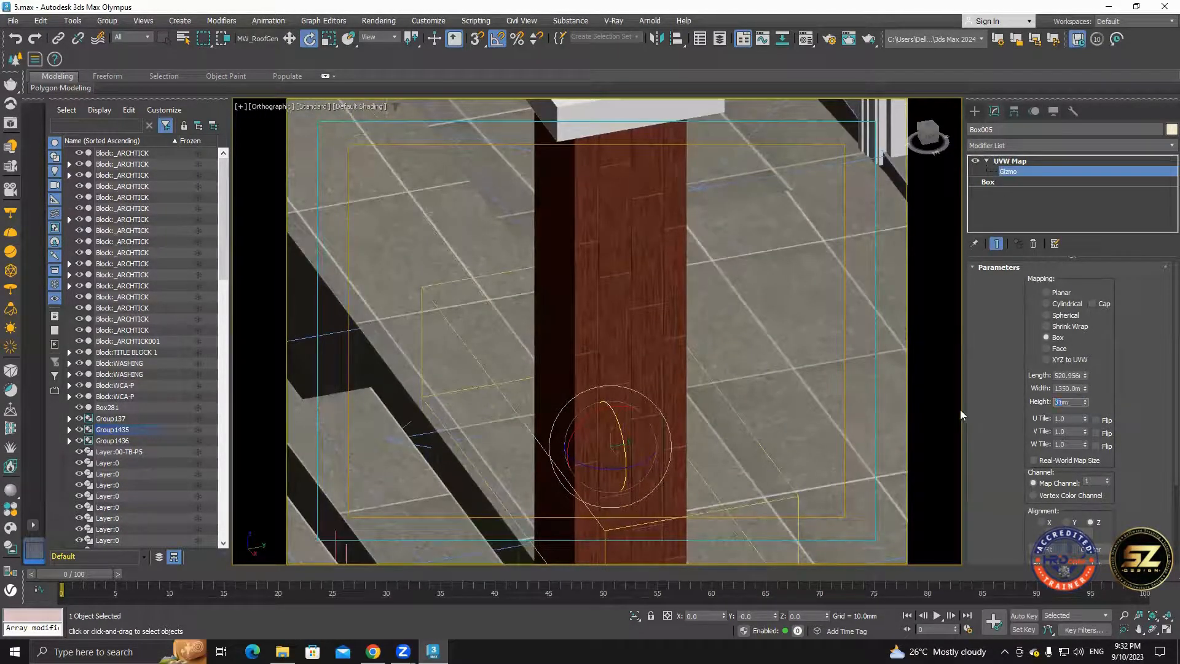
text(300)
key(Return)
Set the UVW Map width to 1200 mm and check the plank pattern on the column base.
drag(1079, 389, 1046, 387)
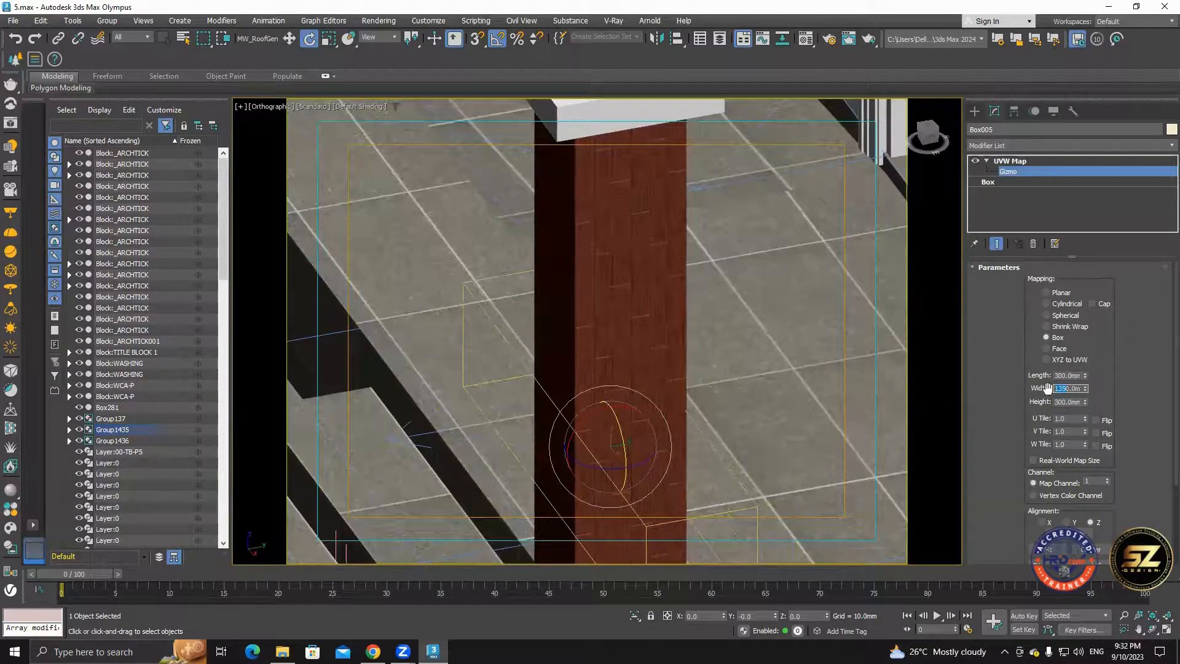
text(12000)
key(Return)
scroll(661, 341, down, 5)
click(1064, 389)
alt+middle_drag(668, 350, 732, 324)
key(BackSpace)
key(Return)
scroll(673, 359, up, 5)
Set the column base's UVW Map width to 300 mm.
drag(1079, 389, 961, 386)
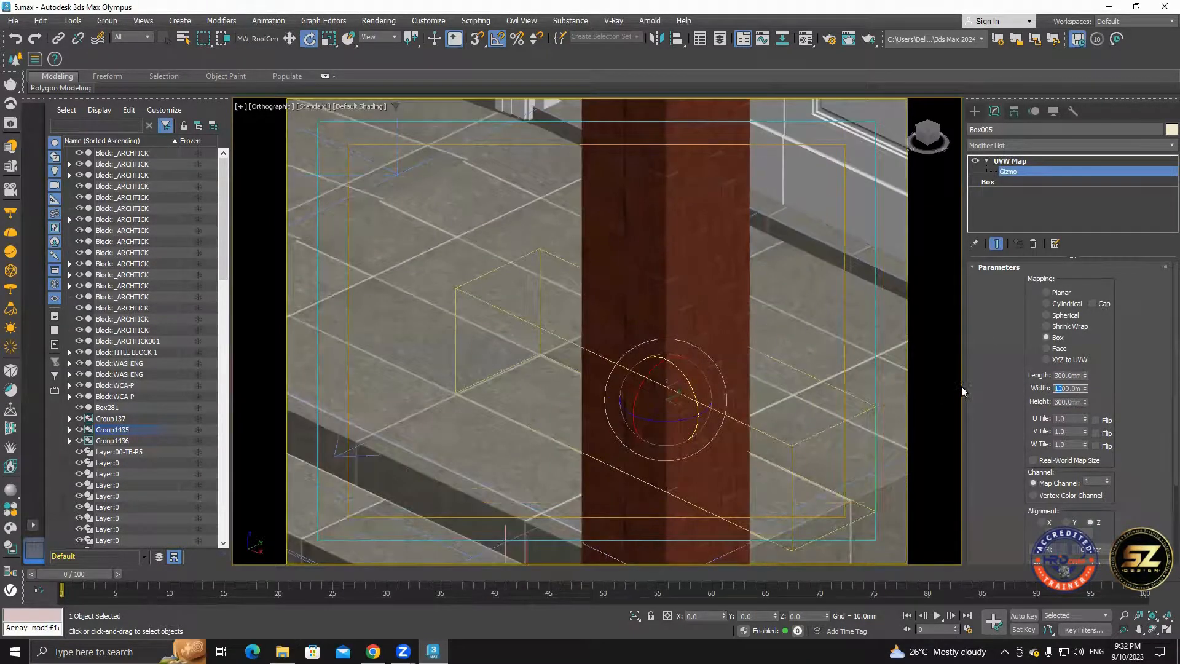
text(300)
scroll(727, 322, down, 8)
alt+middle_drag(727, 322, 606, 392)
scroll(606, 387, up, 4)
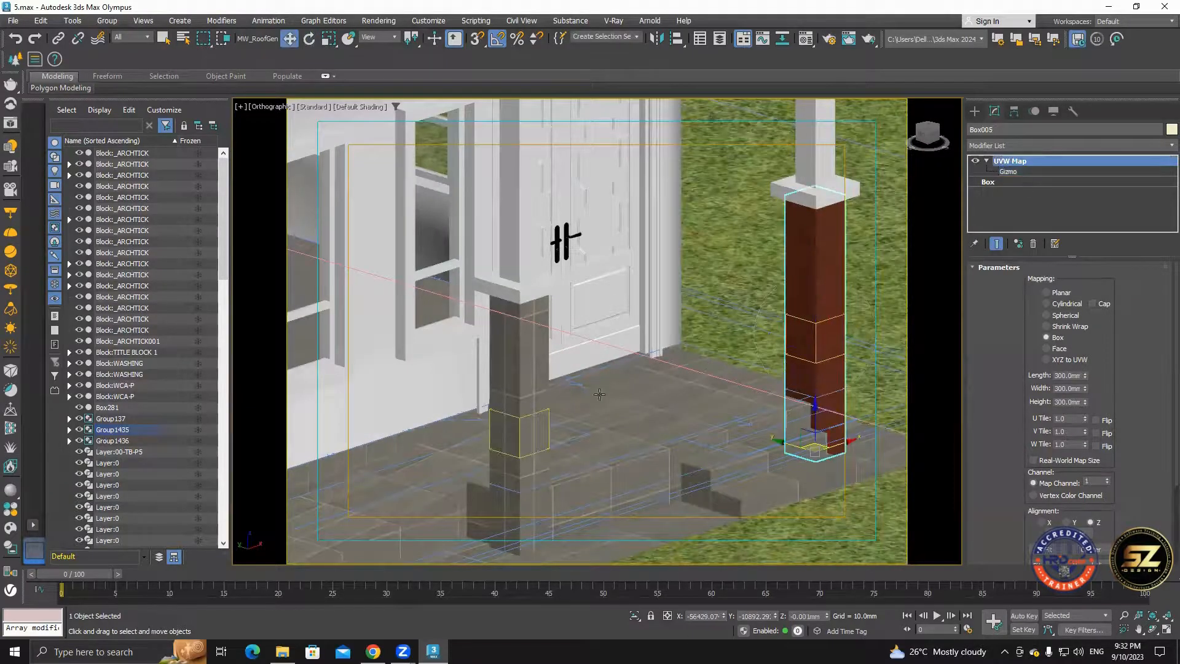
Give the second porch column base the wood material and acquire its UVW mapping from the corner column base.
key(m)
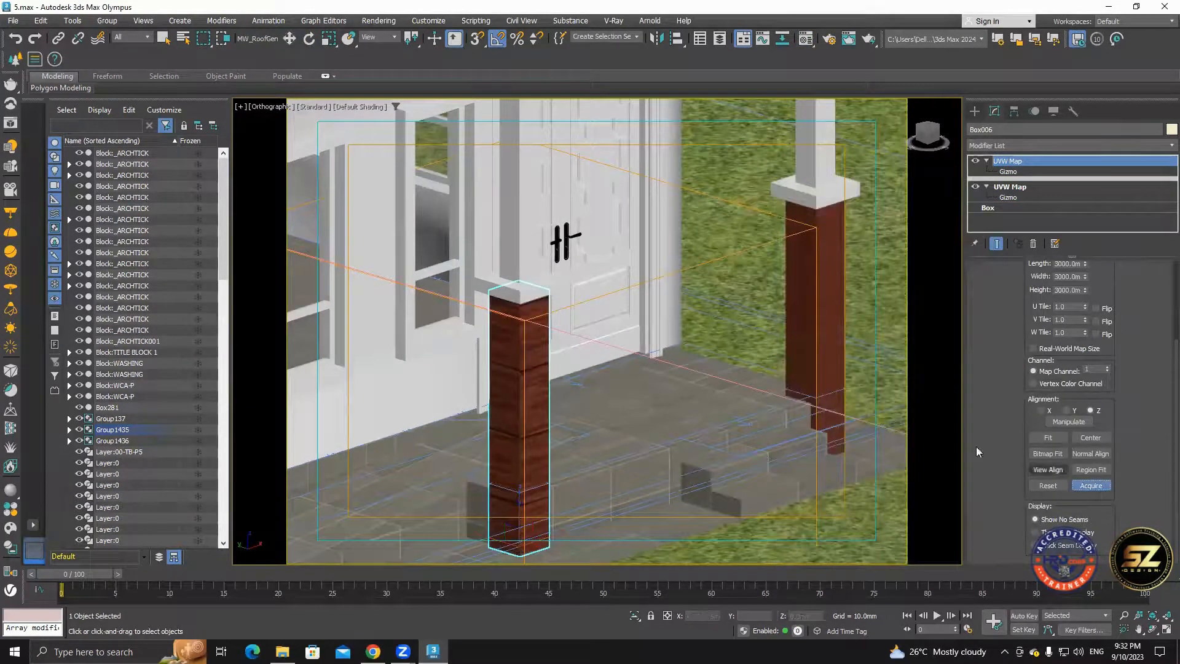
click(1090, 486)
click(650, 315)
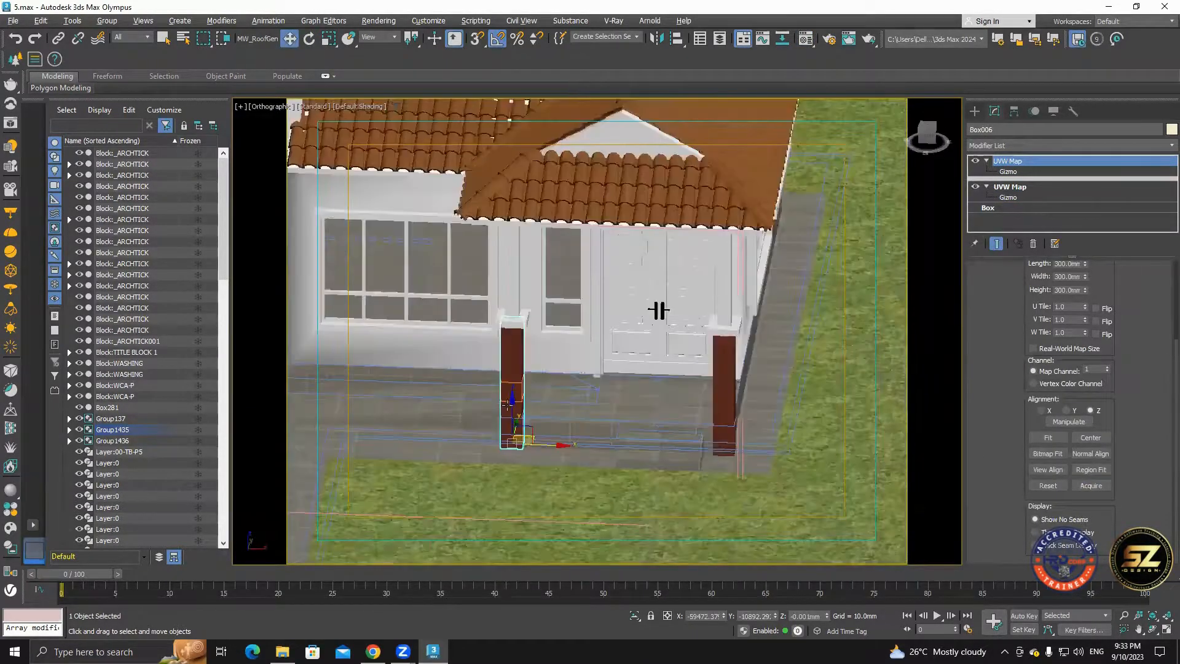
Select the wood-clad bases of both porch columns together.
scroll(684, 424, up, 5)
click(516, 400)
middle_drag(551, 427, 720, 416)
ctrl+click(723, 412)
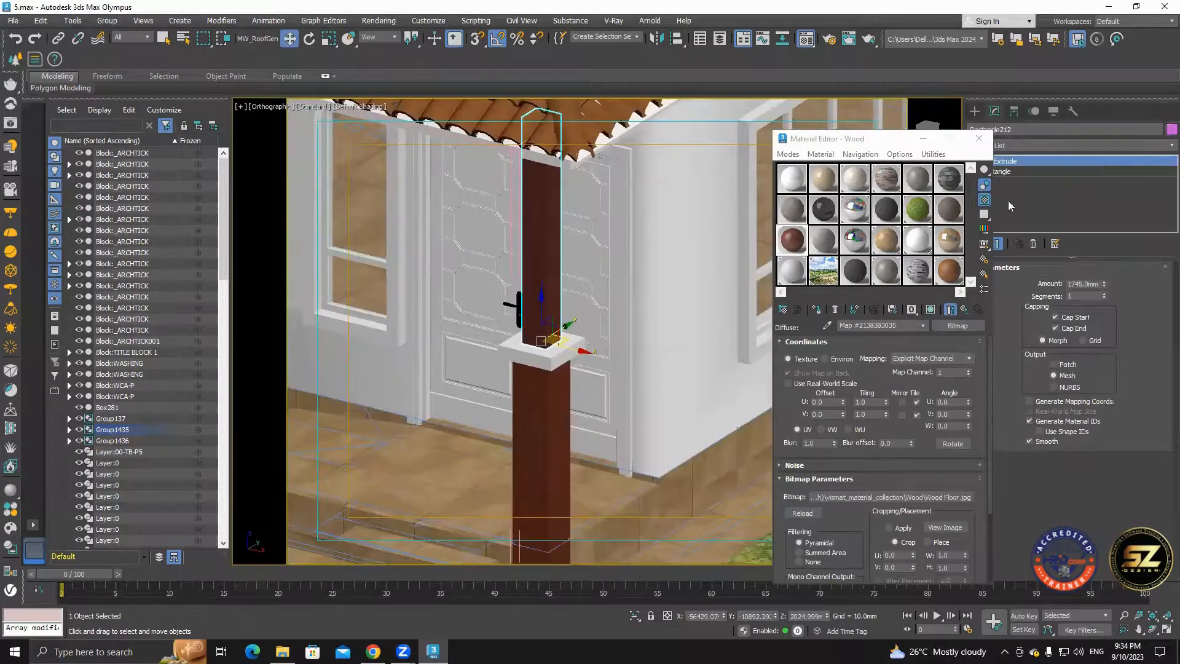
Add a UVW Map to the corner column's upper shaft and acquire the base's mapping with Acquire Relative.
click(1045, 146)
click(1045, 145)
click(1045, 145)
click(1008, 211)
click(1091, 486)
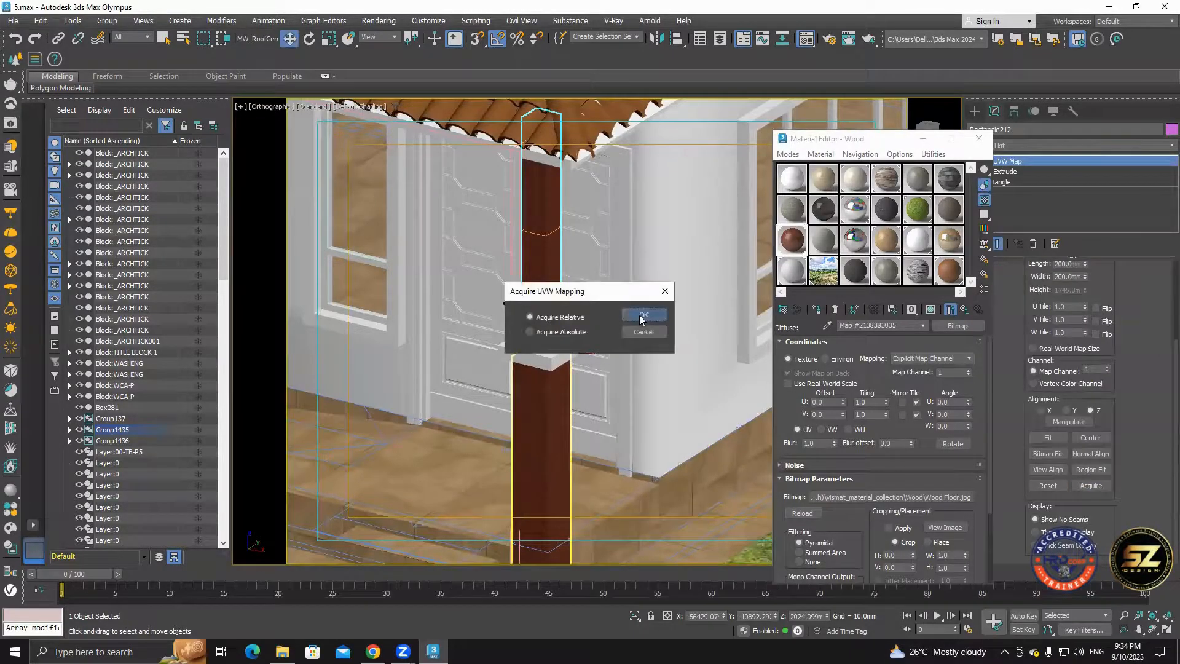
click(636, 313)
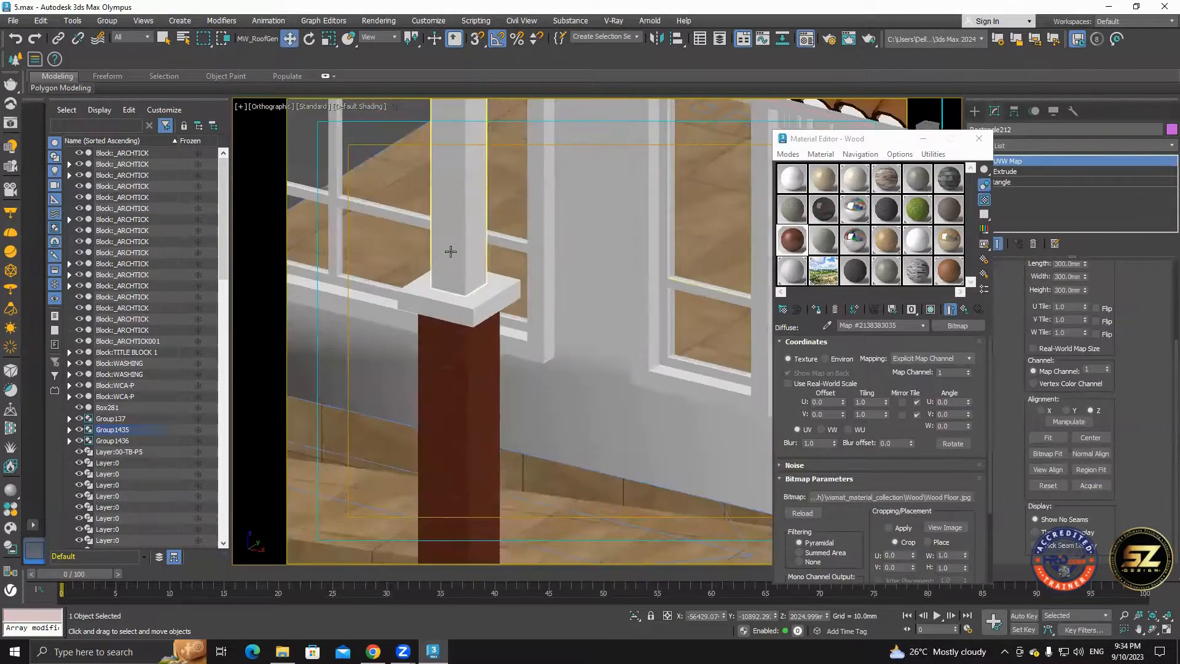
Add a UVW Map to the other porch column's upper shaft and acquire the mapping of a finished column part.
click(451, 251)
click(1045, 145)
click(1008, 211)
click(1090, 485)
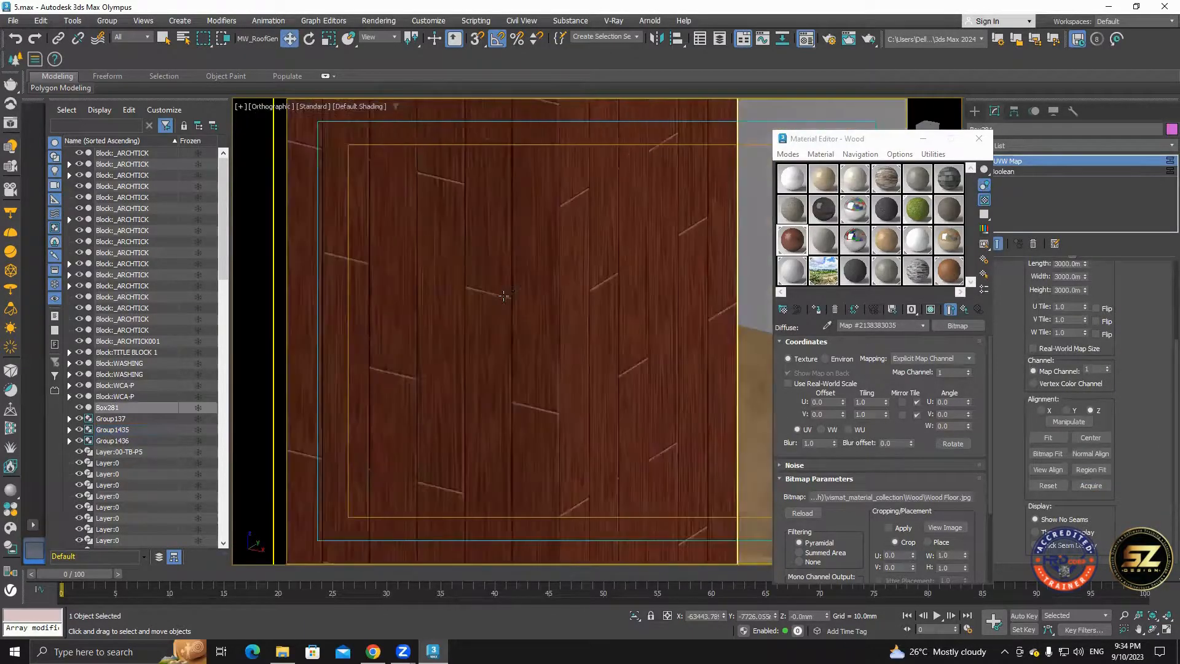
Examine the scale and direction of the wood texture on the porch columns up close.
scroll(543, 317, down, 2)
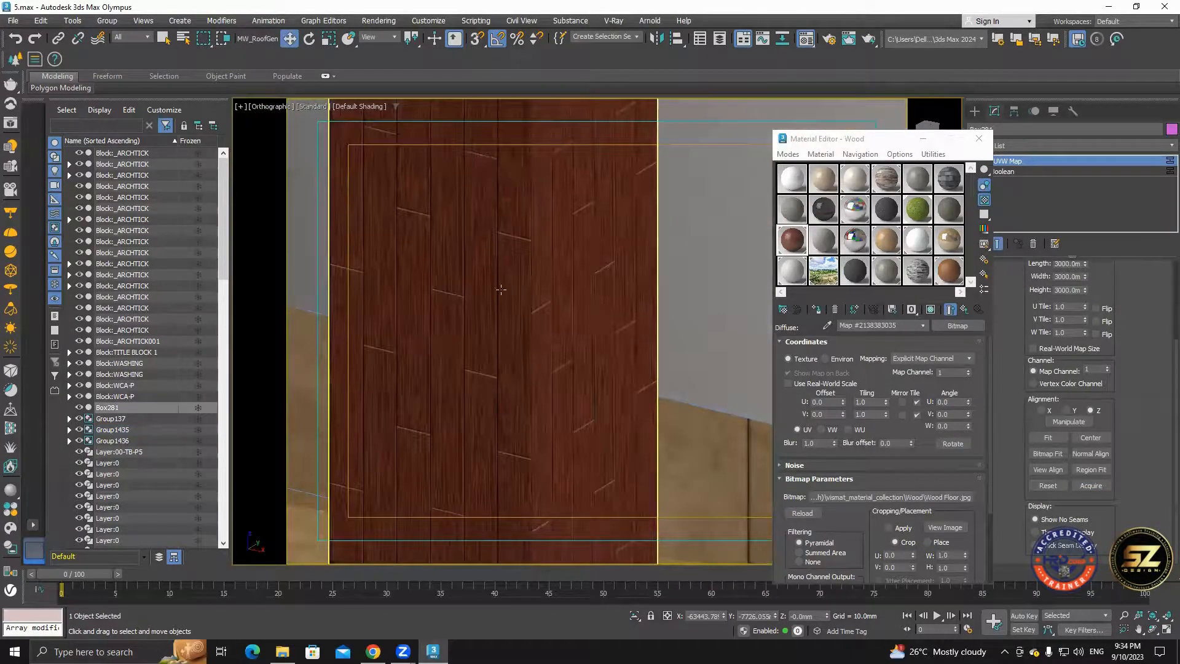
scroll(544, 317, up, 2)
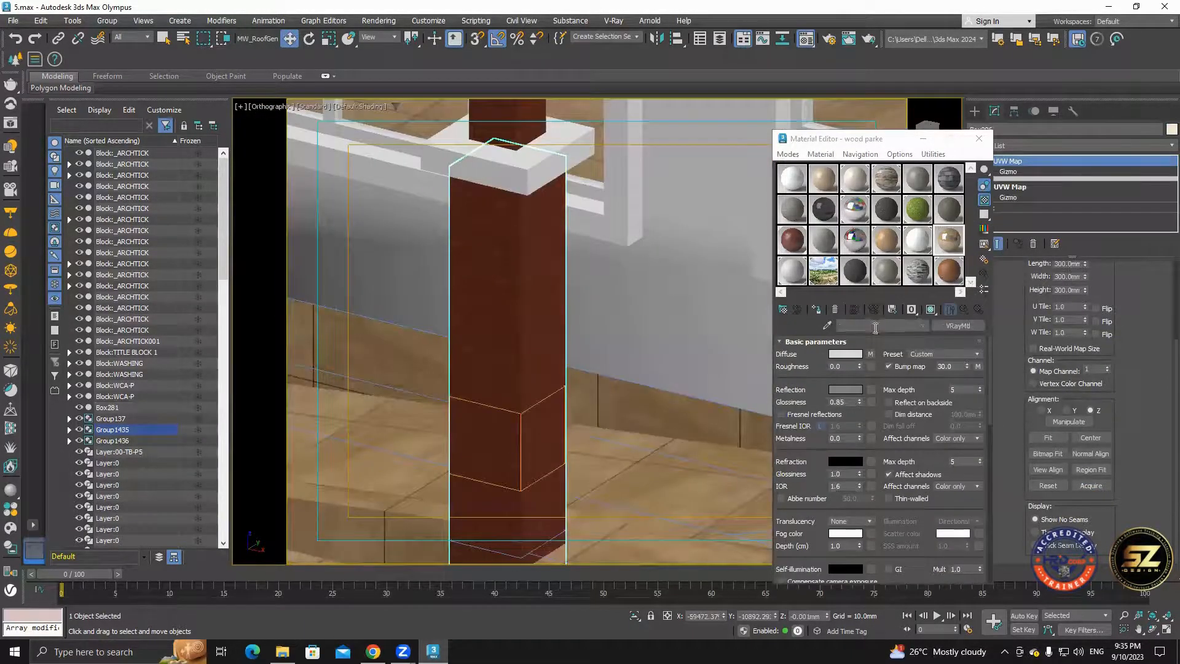
scroll(527, 274, down, 4)
scroll(540, 329, up, 5)
scroll(619, 343, down, 5)
click(668, 352)
middle_drag(668, 353, 654, 351)
Switch to Chrome to view the wooden kampung homestay reference photo in WhatsApp, and return to the model in 3ds Max.
click(373, 652)
click(589, 135)
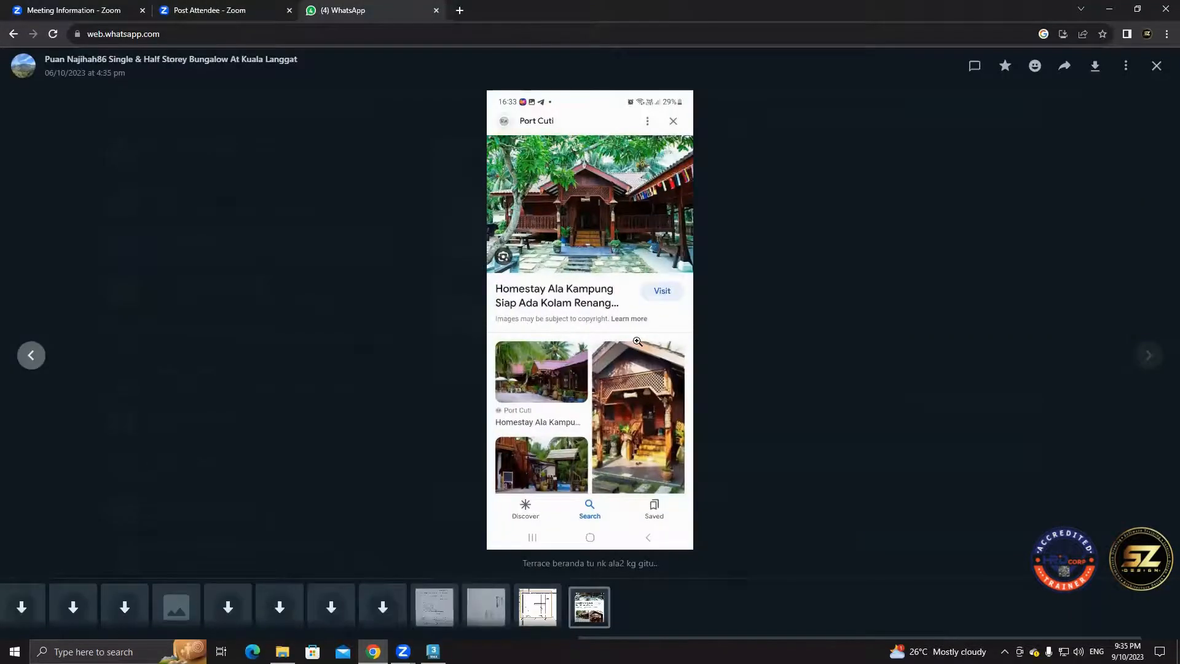
click(433, 652)
scroll(716, 225, up, 4)
middle_drag(569, 319, 590, 391)
scroll(590, 390, down, 5)
scroll(495, 380, up, 4)
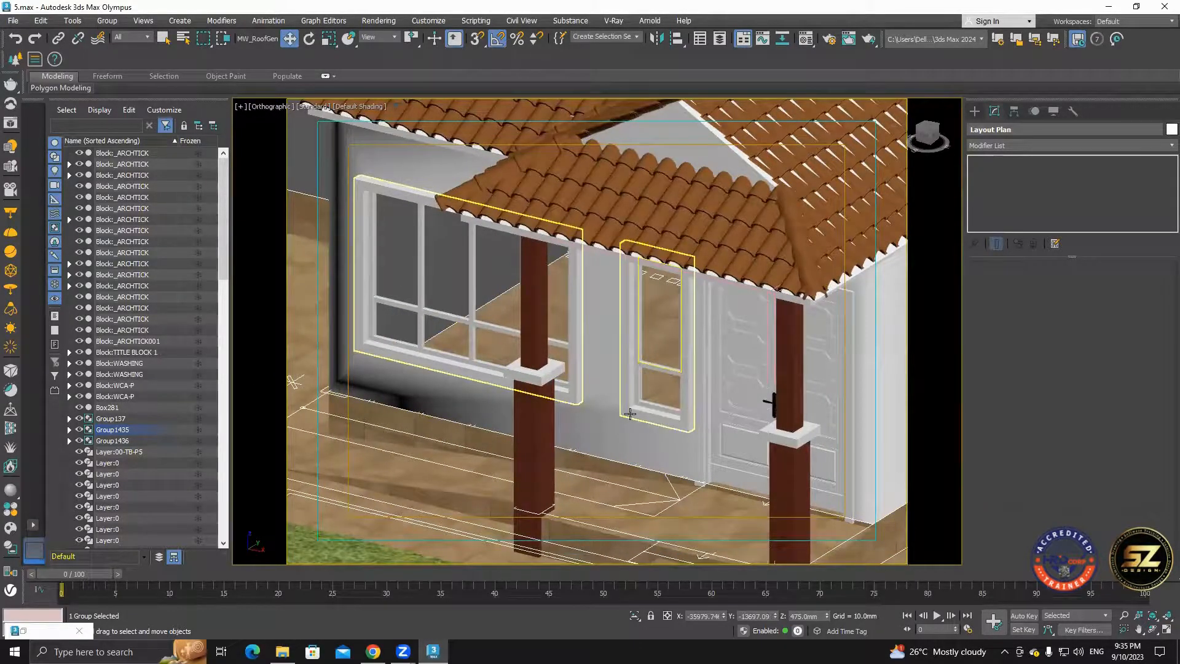
Assign the Wood material to the ground-floor wall behind the porch.
click(589, 346)
key(m)
click(792, 240)
click(817, 309)
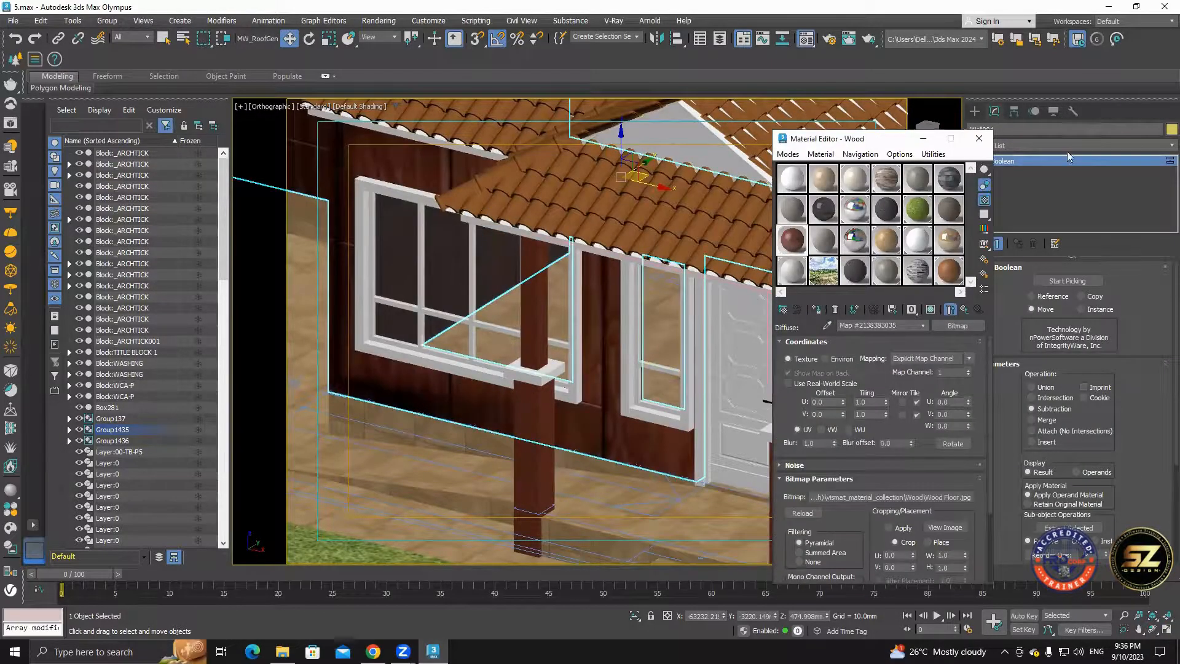
Add a UVW Map to the ground-floor wall and acquire its mapping from the porch column base.
click(1069, 147)
scroll(1014, 550, down, 15)
click(1014, 550)
scroll(1160, 387, down, 3)
click(1091, 485)
click(535, 418)
click(606, 349)
Examine the wood plank pattern on the ground-floor wall and columns from several angles.
scroll(645, 378, up, 5)
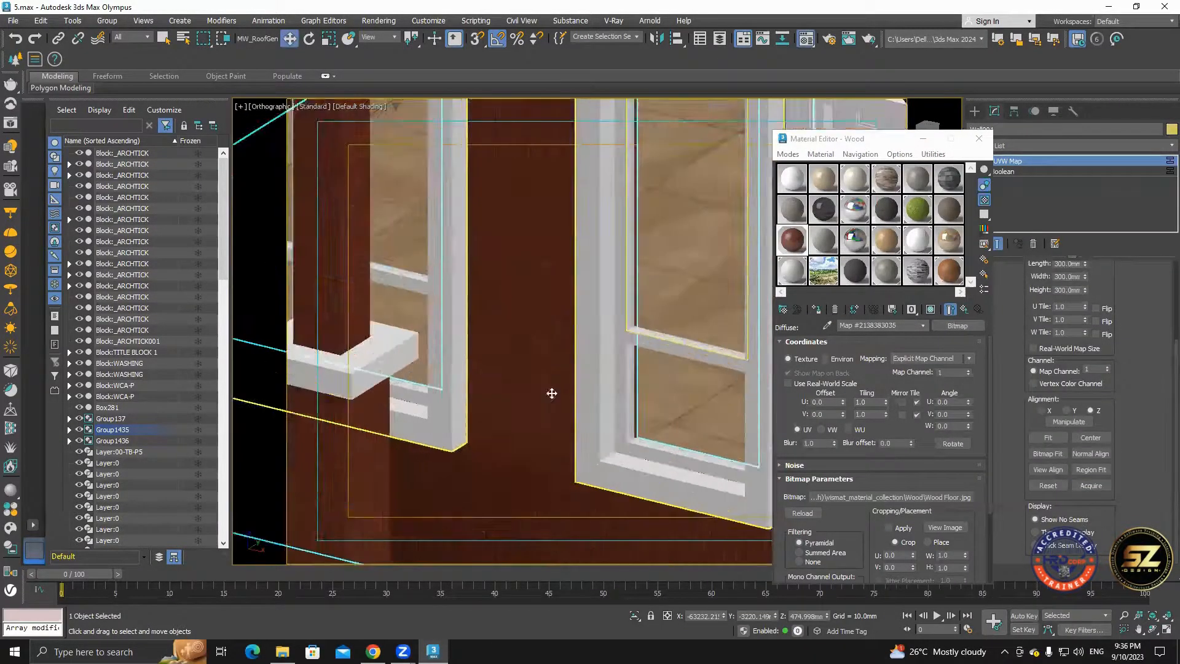
scroll(552, 393, down, 10)
scroll(559, 305, up, 8)
scroll(540, 315, down, 6)
alt+drag(541, 315, 687, 370)
key(m)
alt+middle_drag(688, 369, 582, 389)
scroll(566, 408, up, 5)
scroll(582, 390, down, 3)
scroll(582, 390, up, 5)
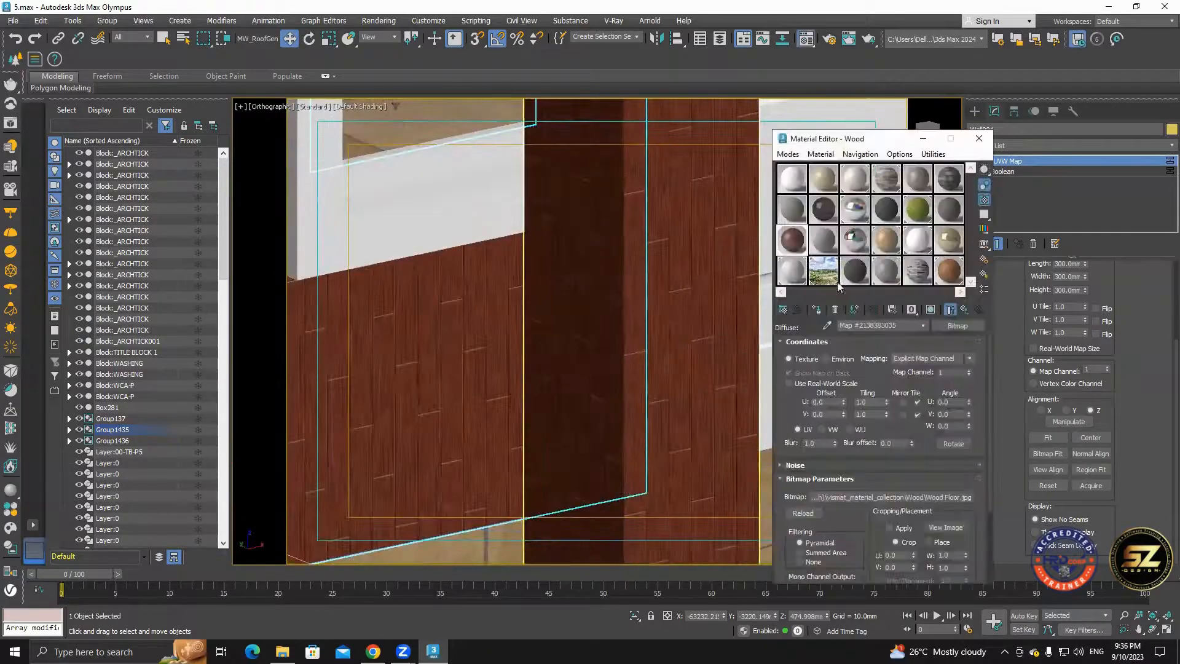
Replace the Wood material's diffuse bitmap with a wood texture from the Architectural Wood 01 folder.
click(910, 496)
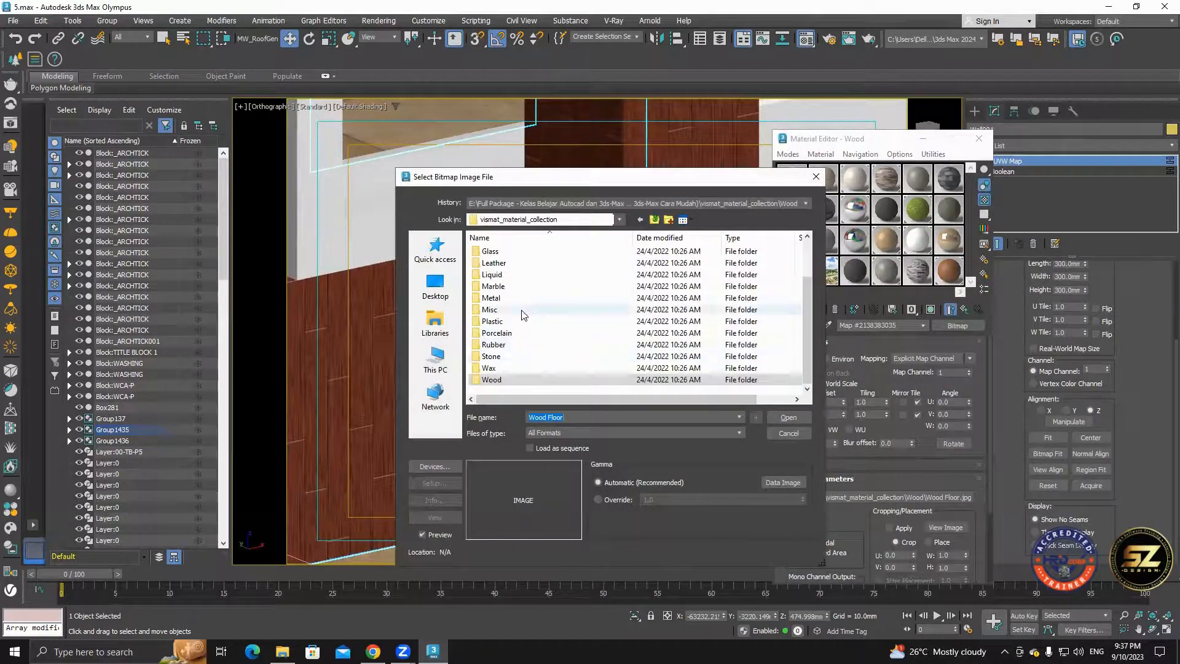
click(655, 220)
double_click(510, 358)
drag(808, 247, 808, 397)
click(542, 220)
click(533, 398)
double_click(588, 254)
double_click(522, 276)
scroll(522, 332, down, 3)
double_click(499, 379)
double_click(515, 263)
click(498, 264)
click(788, 417)
Examine the new wood texture on the house, closing in on the corner column base.
scroll(556, 344, down, 6)
alt+middle_drag(614, 326, 701, 313)
scroll(556, 368, up, 6)
click(558, 366)
scroll(548, 305, up, 6)
scroll(547, 304, down, 2)
scroll(737, 272, down, 2)
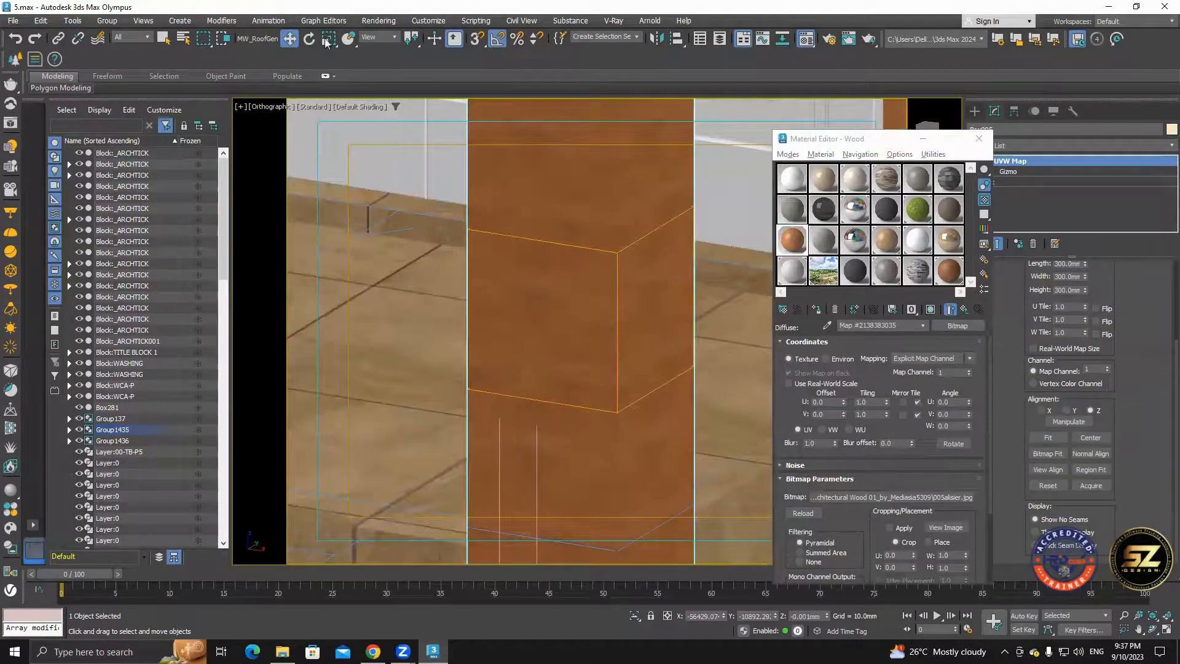
scroll(630, 304, down, 8)
Close the Material Editor and acquire matching UVW mapping between the two porch column bases.
click(979, 139)
click(1010, 161)
click(436, 234)
scroll(436, 233, up, 4)
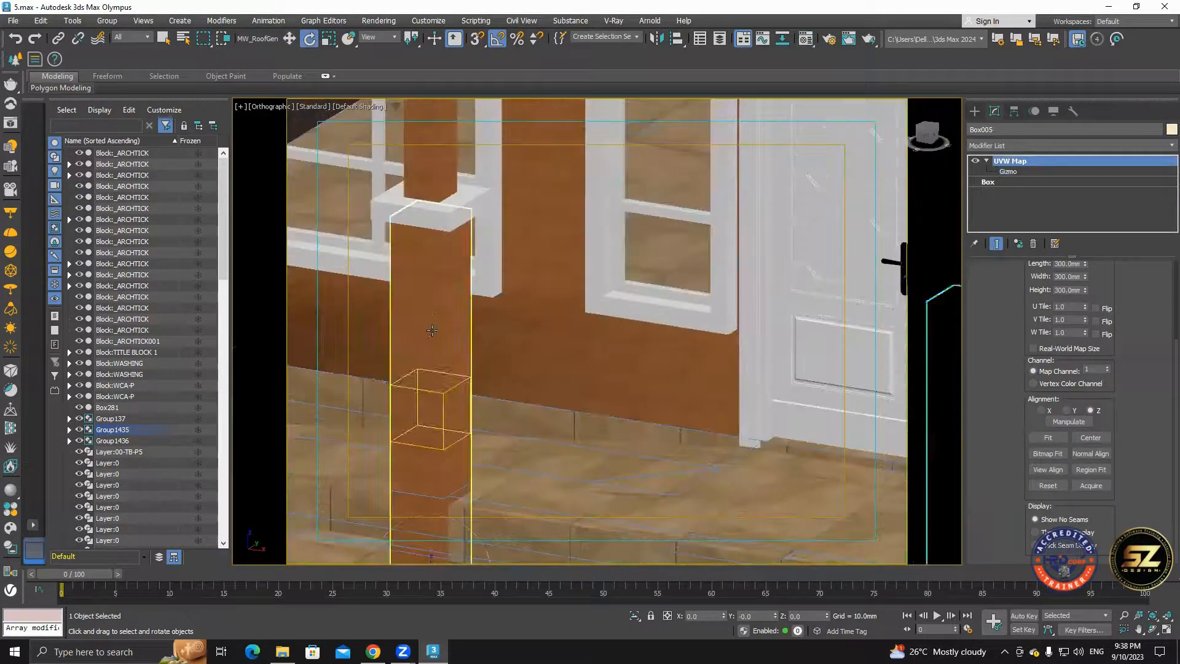
click(1091, 485)
click(694, 356)
scroll(451, 298, up, 6)
scroll(455, 298, down, 5)
Select the corner column's upper shaft and the ground-floor wall in turn to check their wood mapping.
click(733, 290)
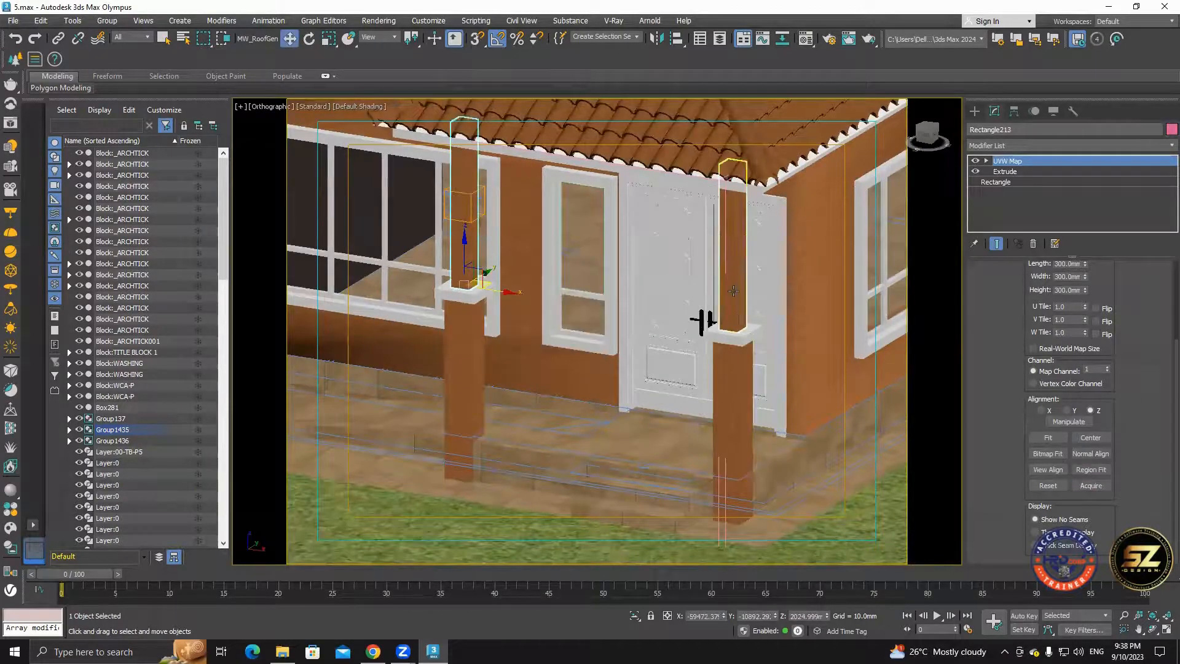
click(822, 313)
scroll(822, 313, up, 3)
scroll(664, 459, down, 6)
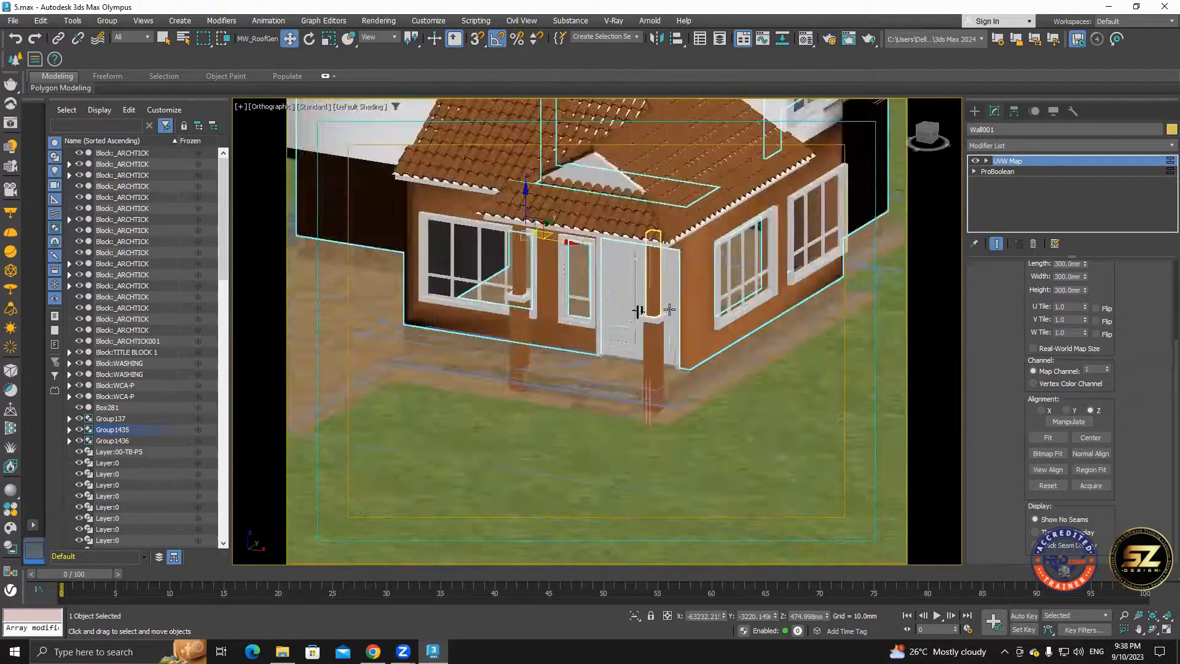
scroll(738, 368, up, 5)
click(738, 367)
scroll(738, 368, down, 3)
Select the upper-floor group and open it to reach its individual walls.
alt+middle_drag(738, 368, 719, 345)
click(630, 300)
scroll(630, 300, up, 3)
click(107, 21)
click(115, 72)
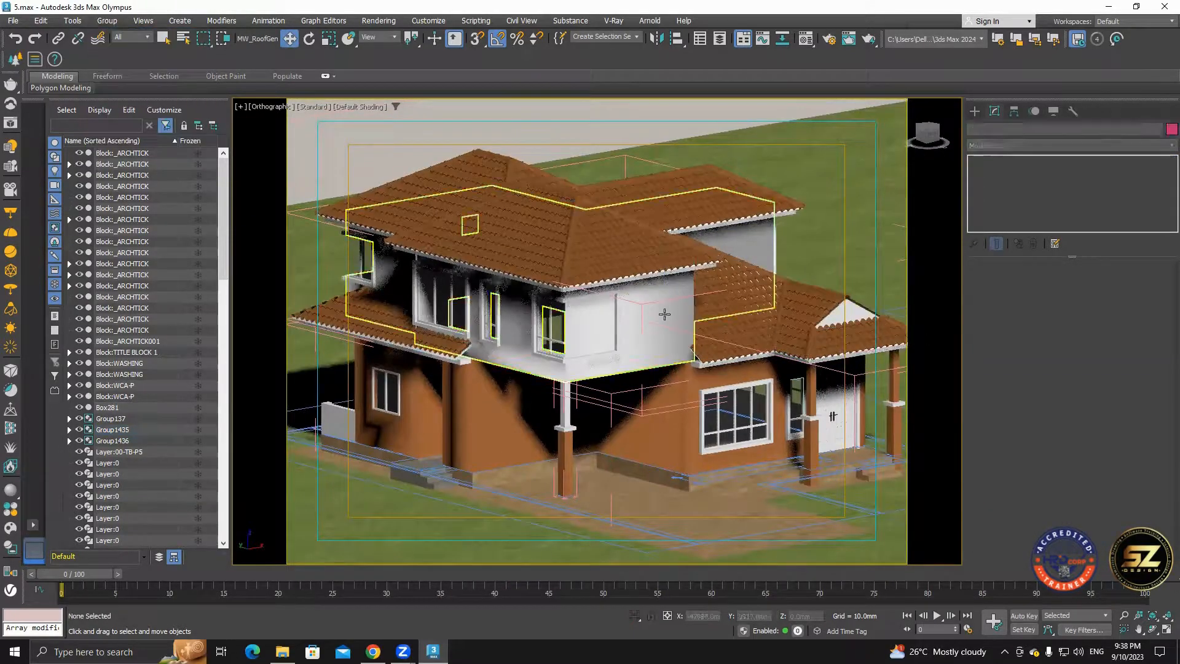
Open the upper-floor wall group and assign the wood material to its wall.
click(664, 313)
click(107, 21)
click(117, 131)
key(m)
click(819, 311)
click(984, 137)
Add a UVW Map modifier to the upper-floor wall and acquire its mapping from the ground-floor wall.
click(1061, 146)
scroll(1018, 560, down, 9)
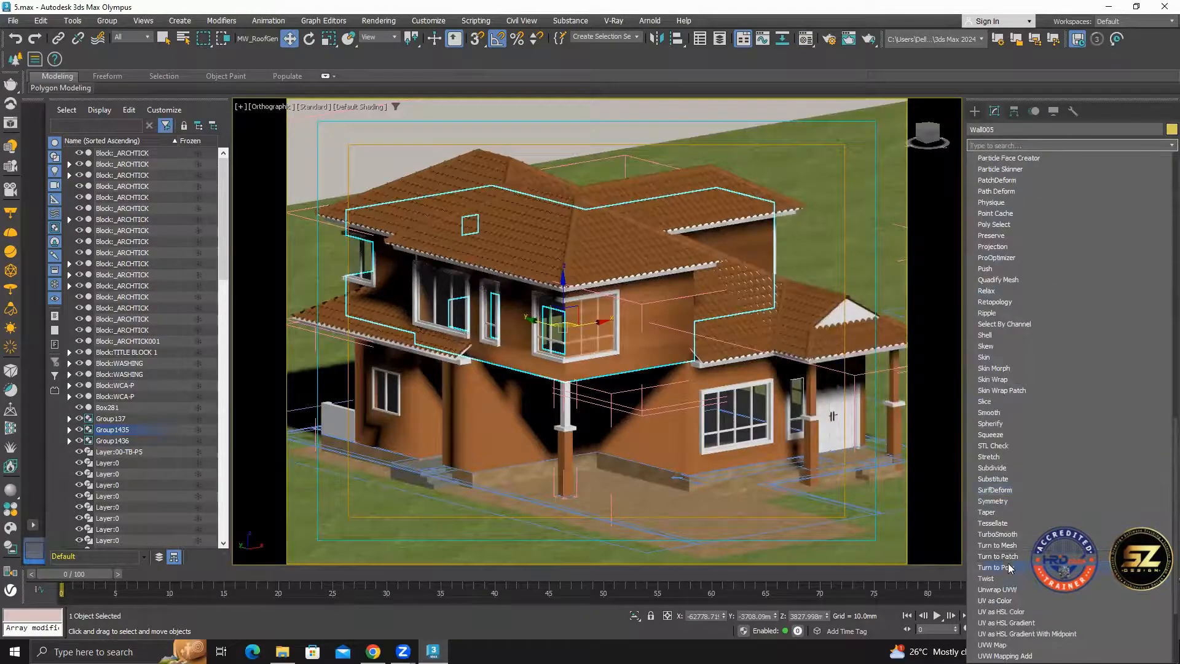
click(1002, 644)
scroll(767, 409, up, 4)
middle_drag(548, 277, 566, 335)
scroll(1008, 424, down, 3)
click(1090, 485)
click(596, 393)
click(643, 317)
Add a UVW Map modifier to the corner column's upper shaft.
scroll(665, 478, down, 5)
alt+middle_drag(664, 478, 510, 289)
scroll(510, 288, up, 5)
scroll(510, 289, down, 5)
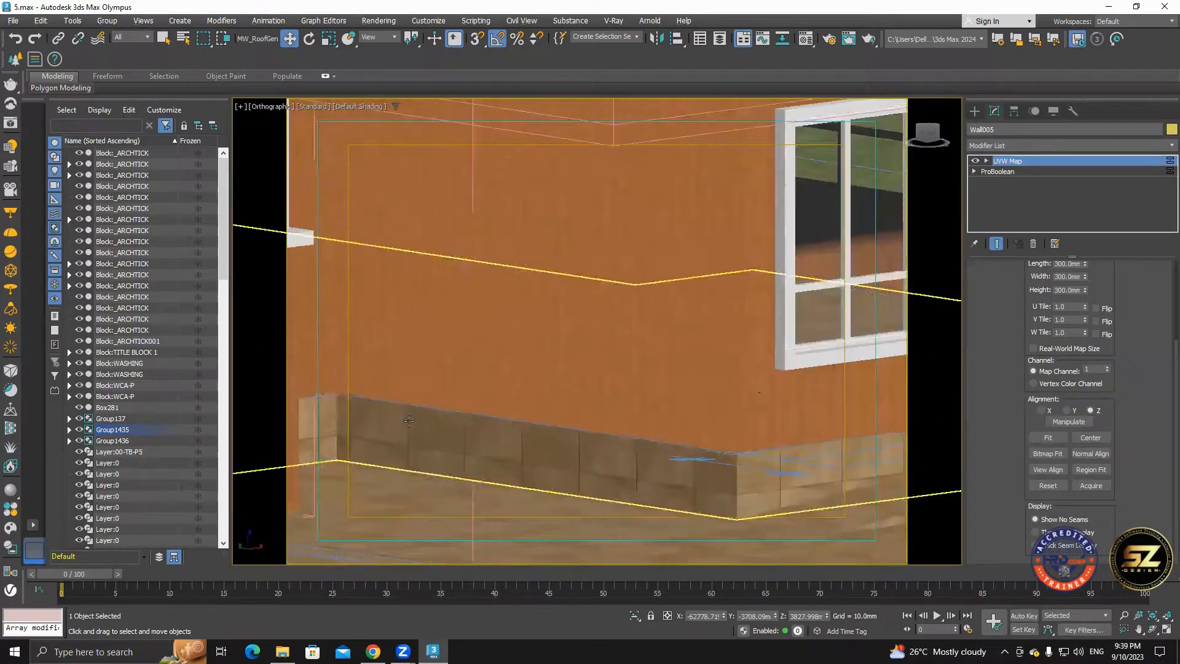
scroll(566, 432, up, 5)
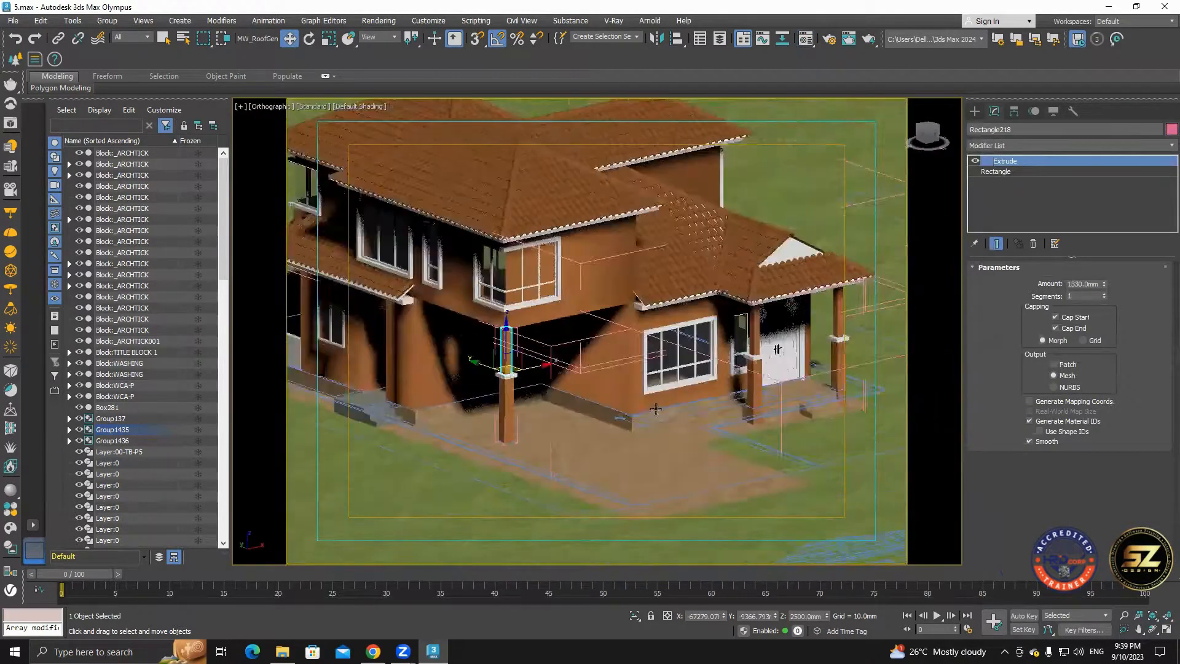
click(1069, 146)
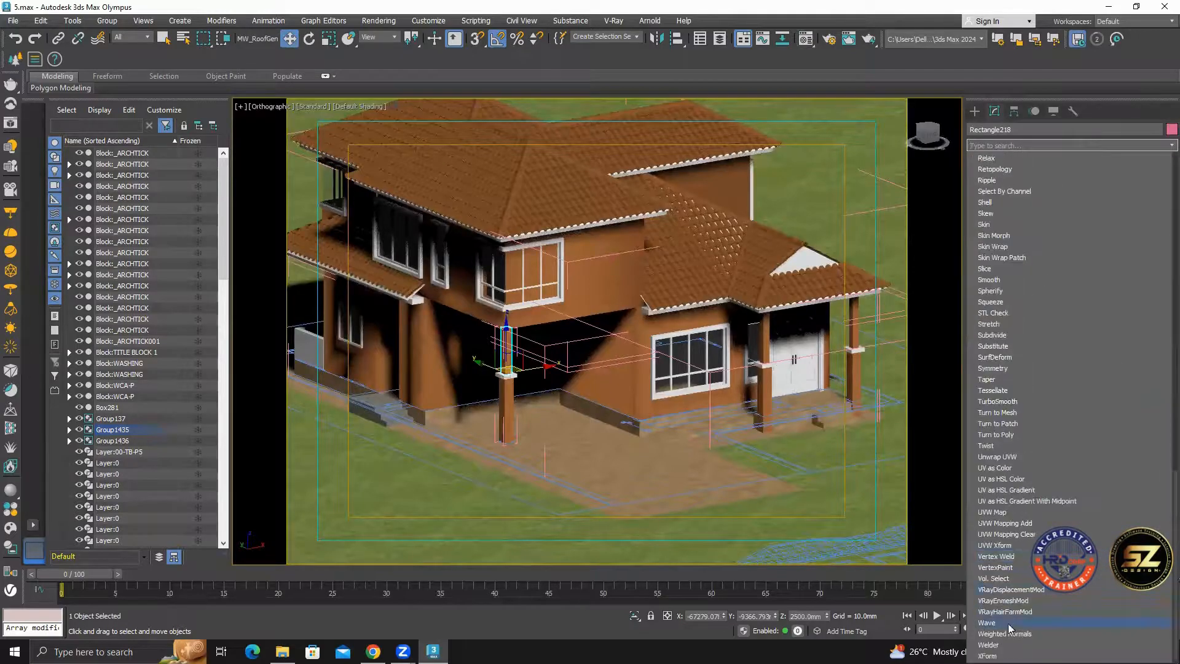
click(992, 512)
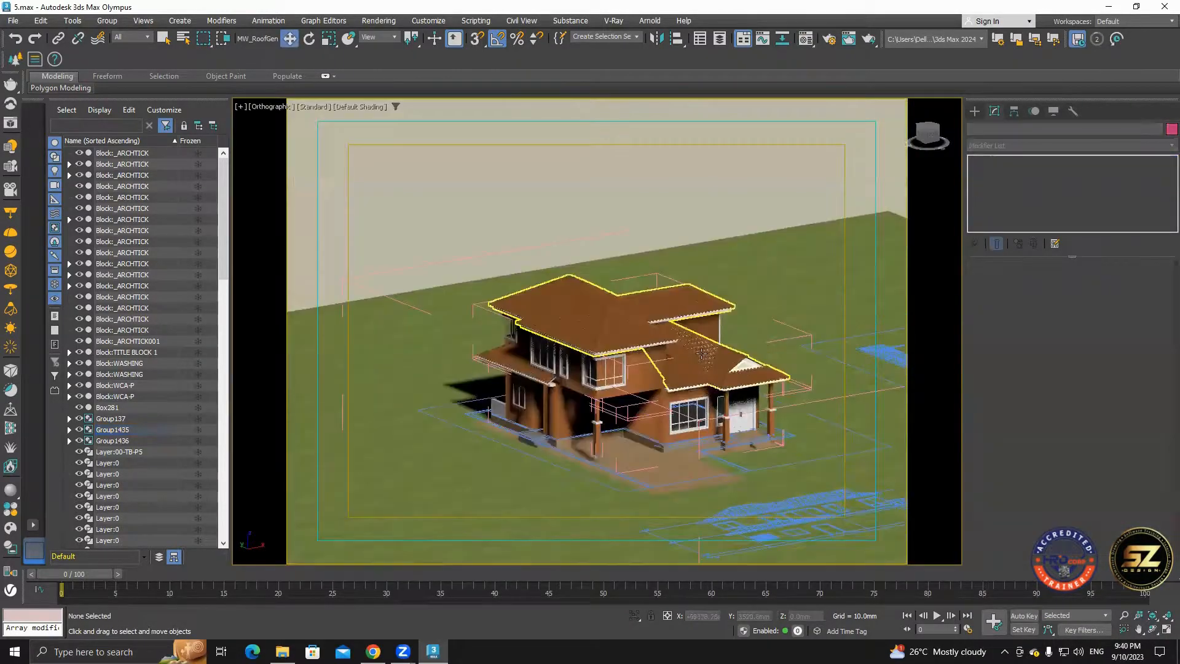
Examine the wood-textured walls around the sides of the house, closing in on the side entrance door and its steps.
alt+middle_drag(522, 404, 761, 405)
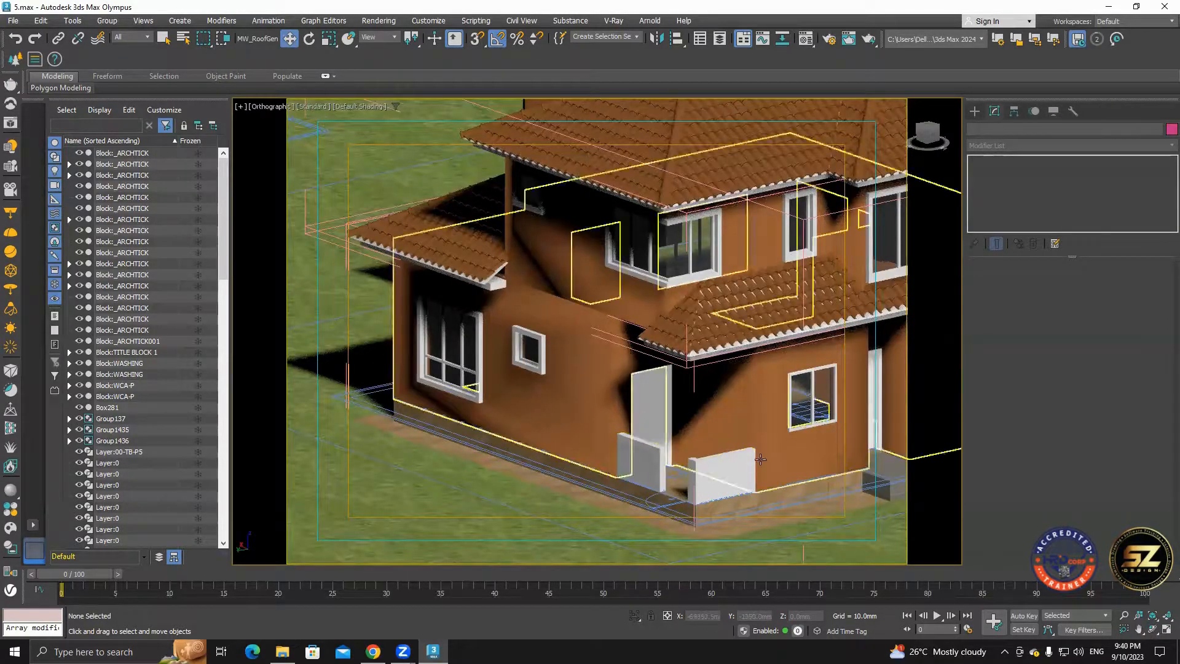
scroll(743, 419, down, 5)
alt+middle_drag(736, 410, 553, 450)
scroll(670, 301, up, 5)
scroll(535, 260, down, 4)
alt+middle_drag(536, 259, 598, 198)
scroll(473, 270, down, 4)
scroll(448, 280, up, 5)
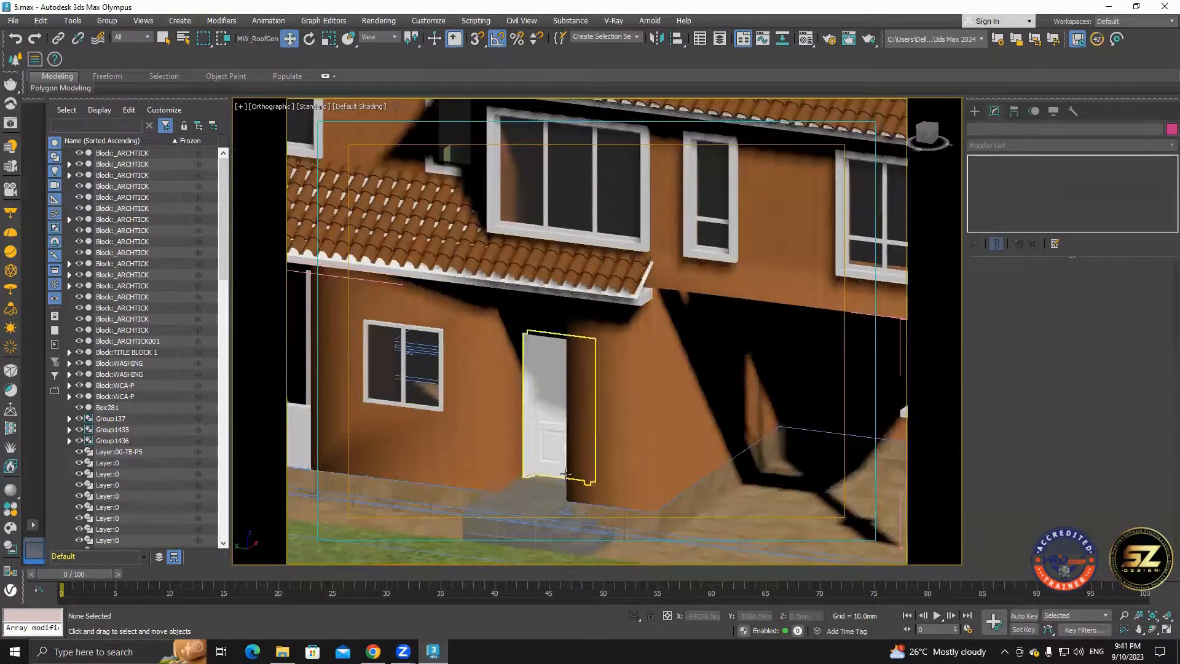
scroll(559, 234, down, 5)
alt+middle_drag(571, 344, 566, 477)
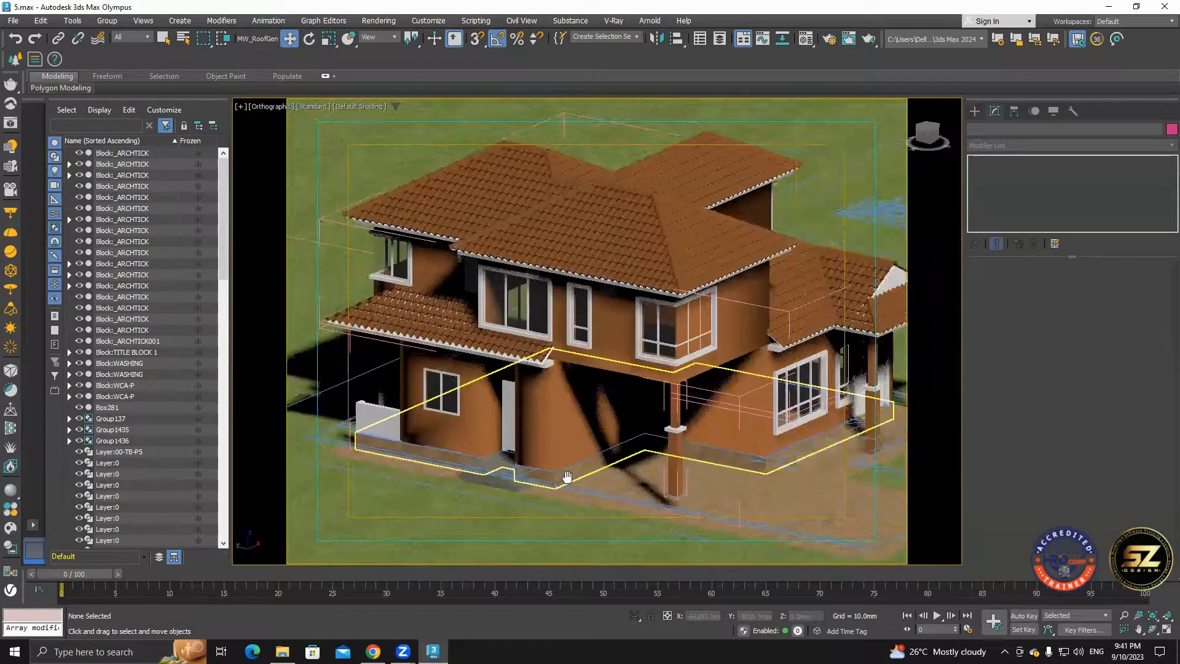
scroll(533, 393, up, 5)
alt+middle_drag(541, 402, 581, 473)
scroll(695, 499, up, 4)
scroll(692, 494, down, 2)
scroll(553, 449, down, 2)
scroll(385, 302, down, 4)
In a shaded left view, assign the glass-woojae material to the side entrance door's glass panel.
key(l)
click(333, 107)
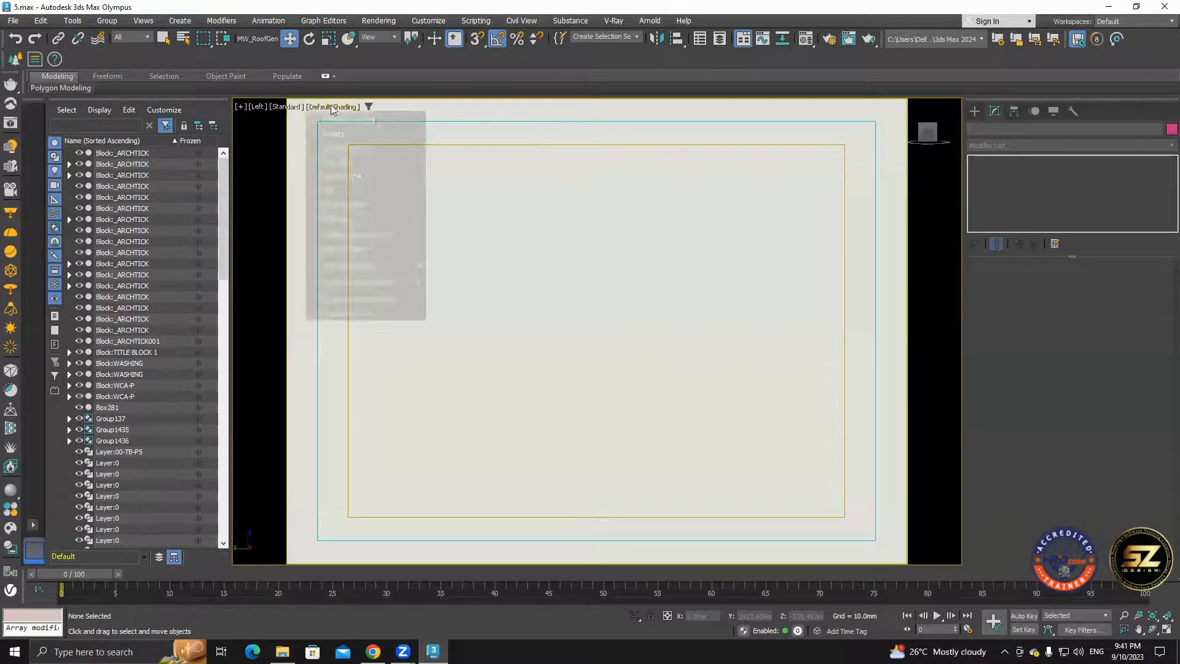
click(593, 379)
scroll(592, 384, up, 8)
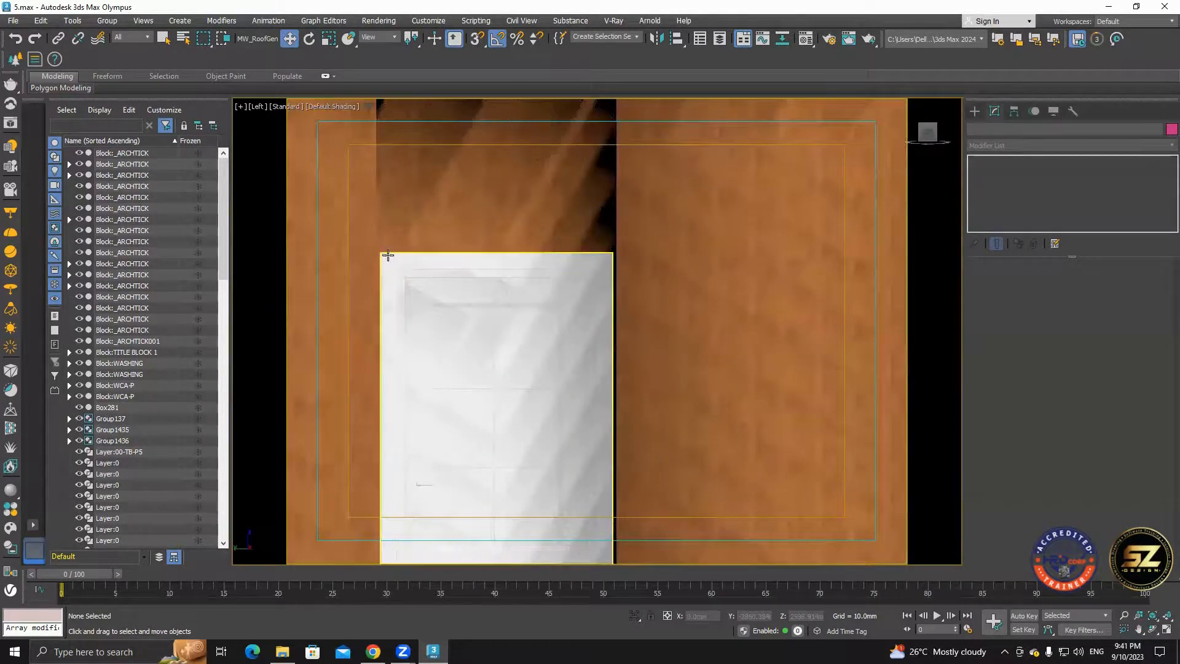
click(507, 256)
click(546, 240)
key(m)
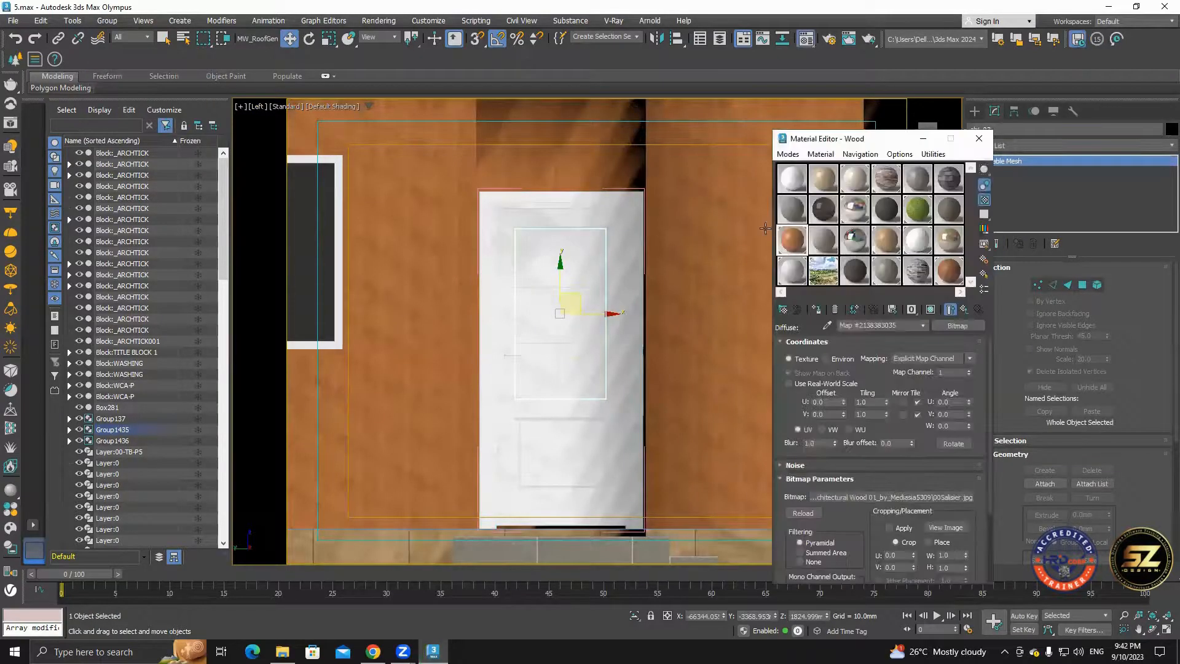
click(829, 214)
click(816, 309)
click(731, 347)
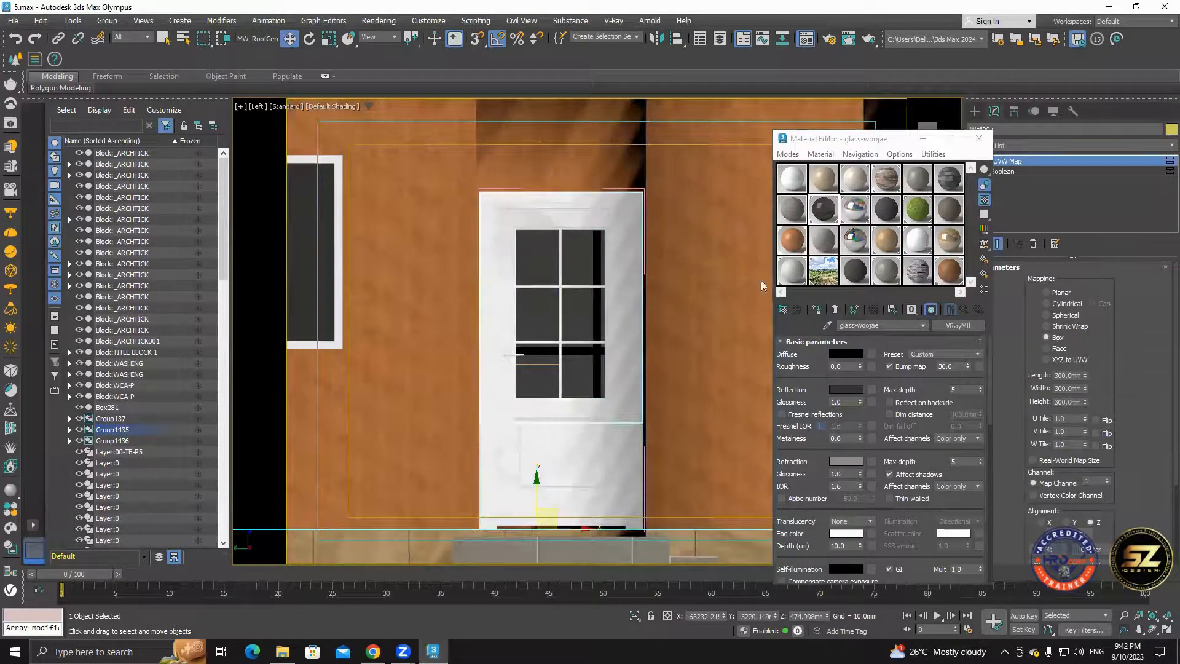
click(979, 139)
Display the model in wireframe and isolate the Layout Plan group.
scroll(569, 402, down, 5)
alt+middle_drag(569, 402, 558, 439)
scroll(553, 467, up, 7)
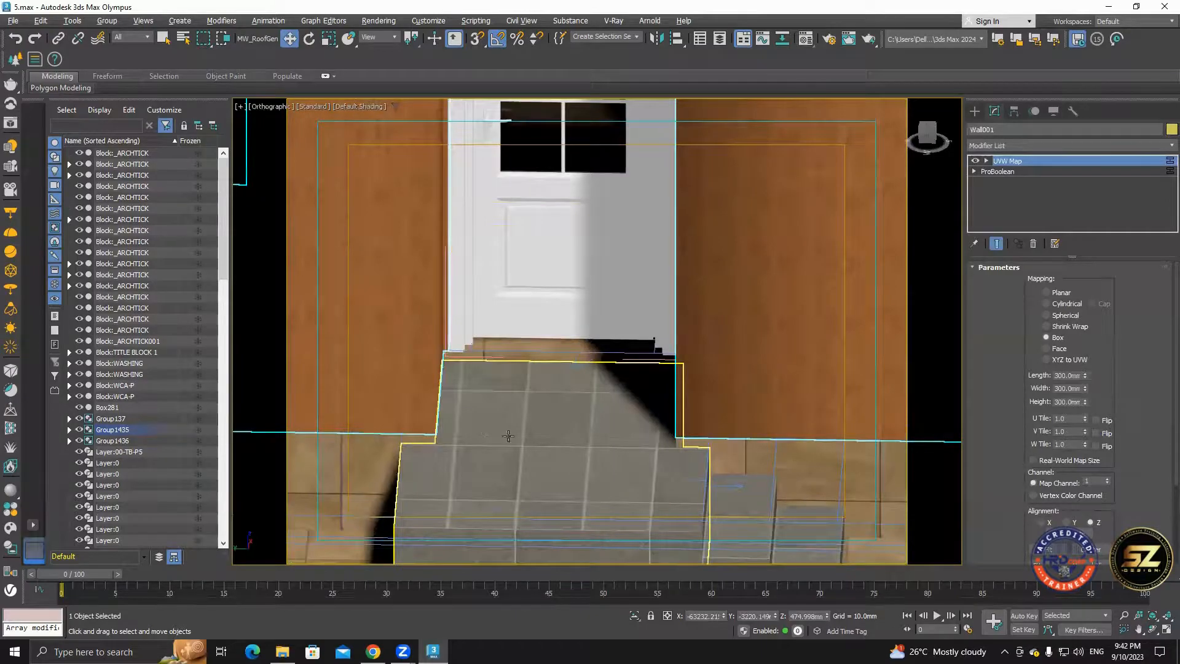
scroll(485, 399, down, 2)
key(F3)
scroll(615, 424, down, 5)
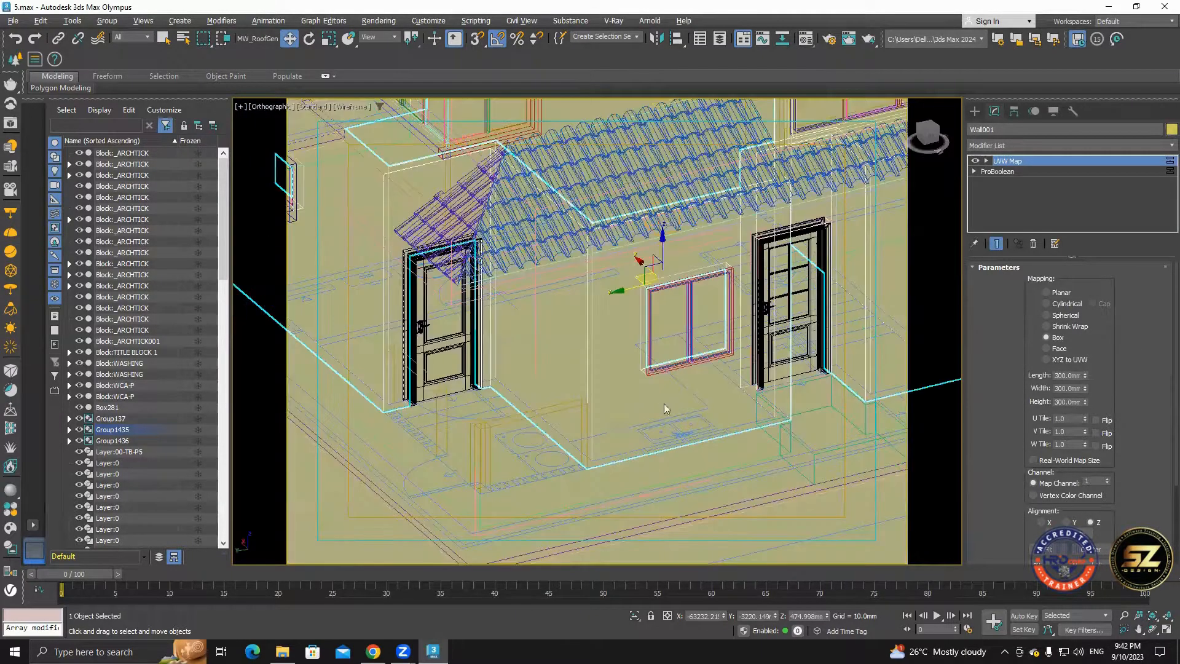
alt+middle_drag(632, 432, 605, 418)
scroll(572, 369, up, 4)
click(533, 296)
key(alt+q)
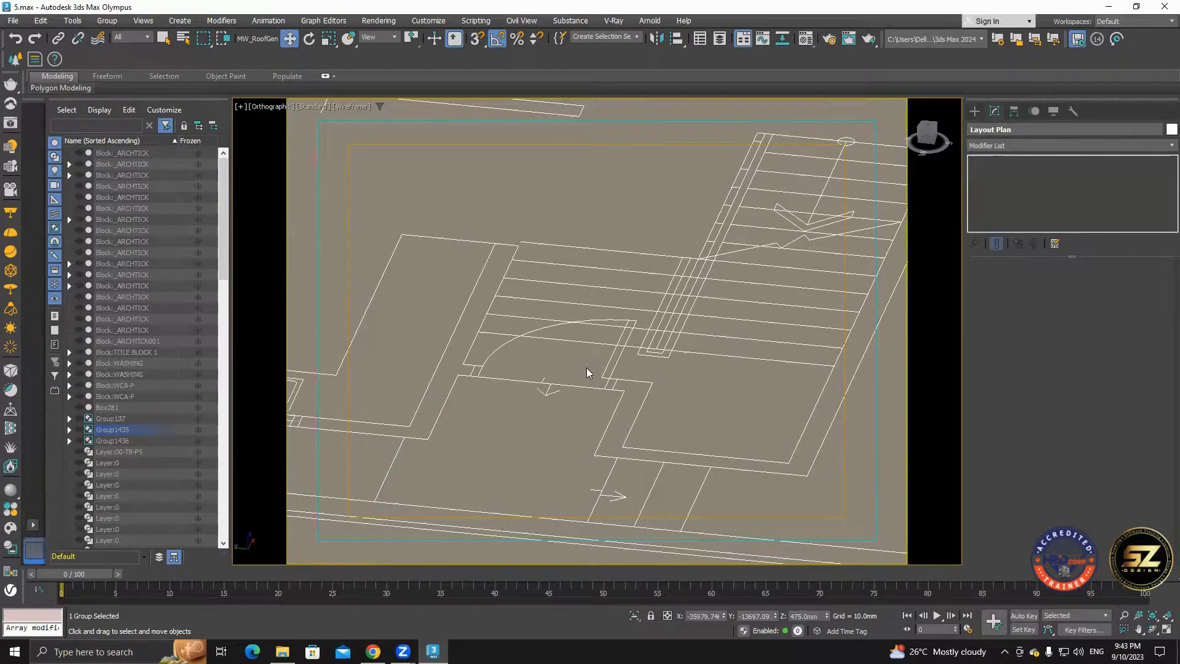
Try to draw a rectangle beside the staircase on the isolated plan from the top view, with snapping turned on.
scroll(587, 377, down, 6)
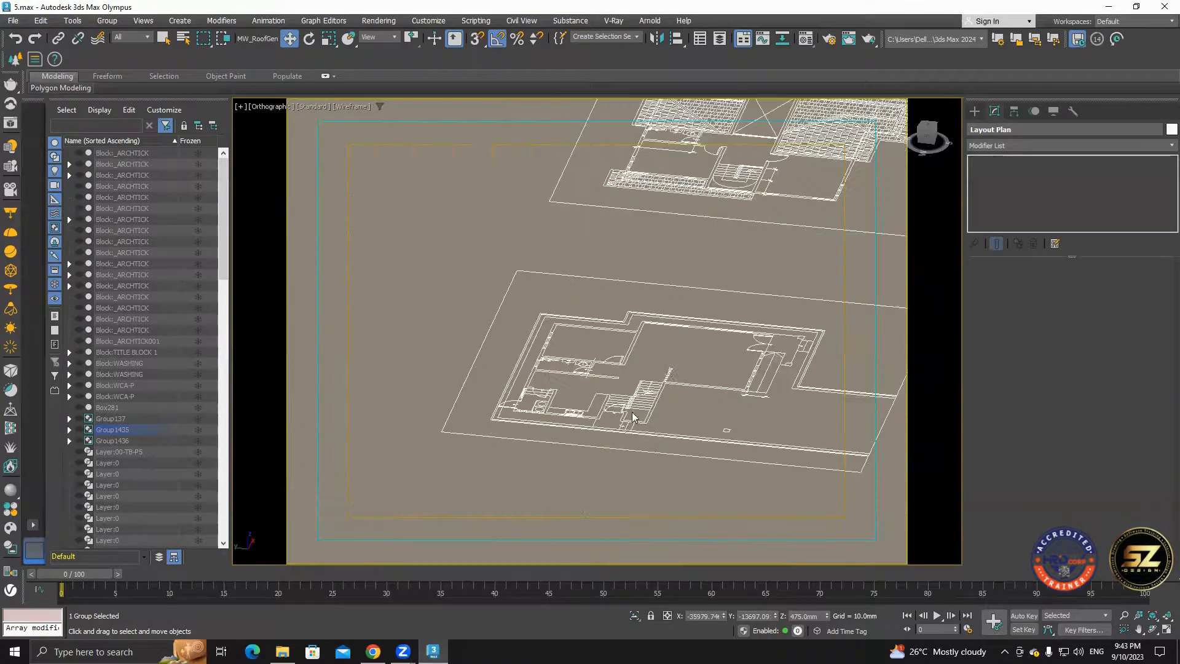
scroll(583, 451, up, 6)
scroll(569, 411, down, 2)
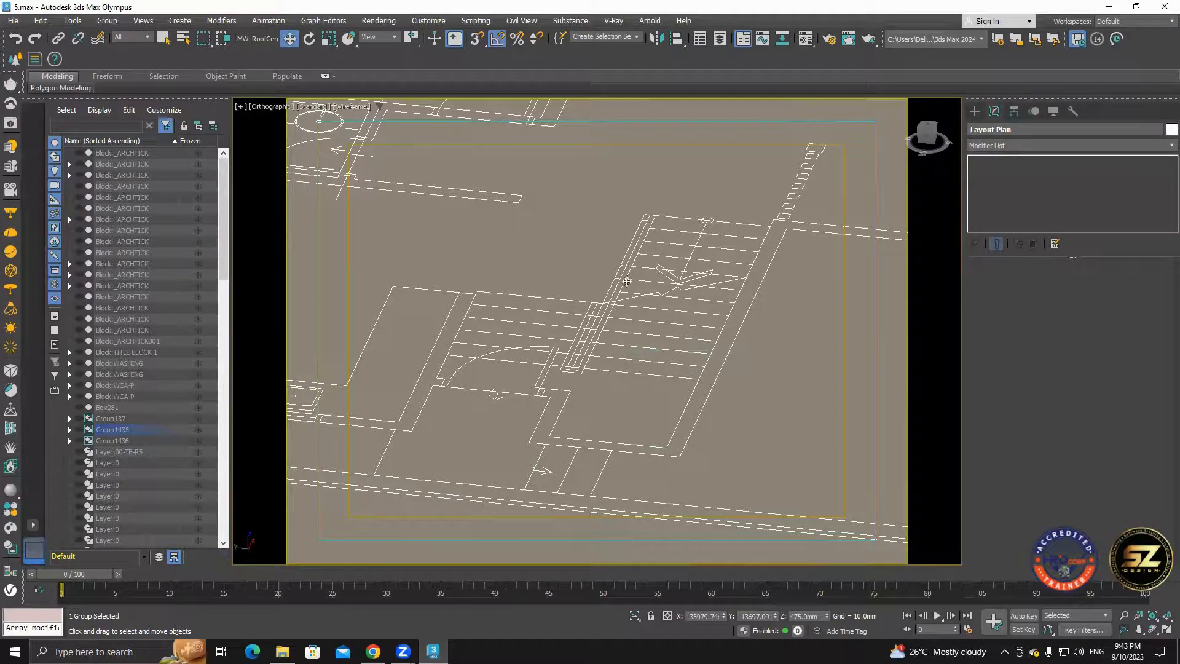
scroll(637, 393, down, 3)
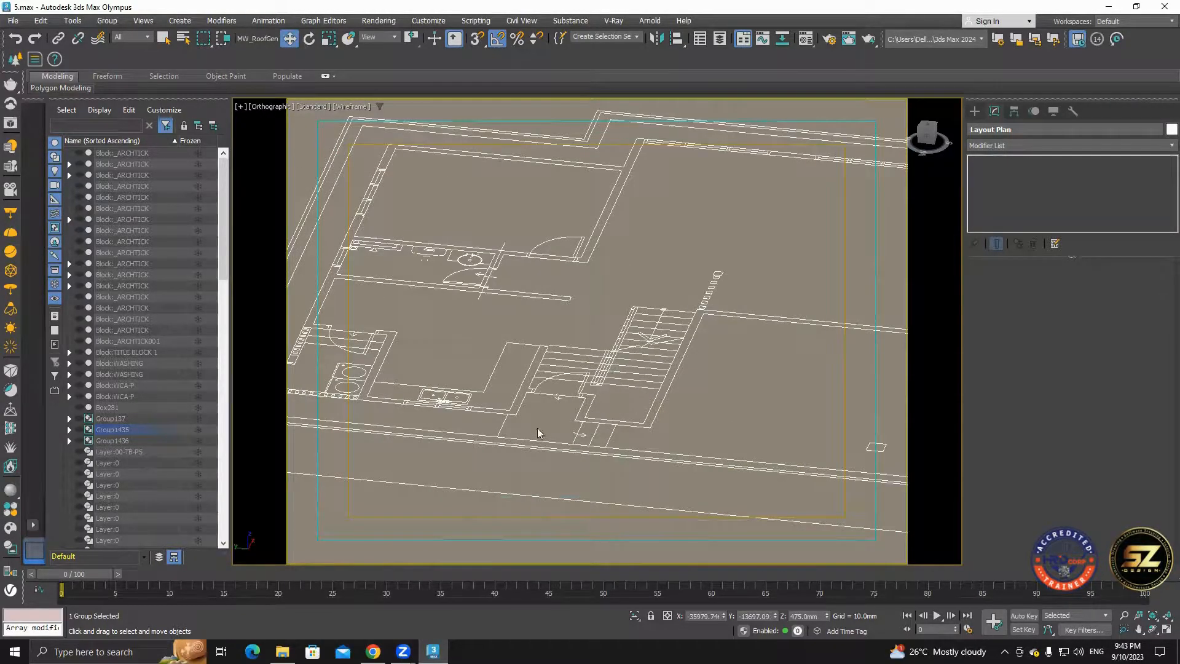
click(928, 131)
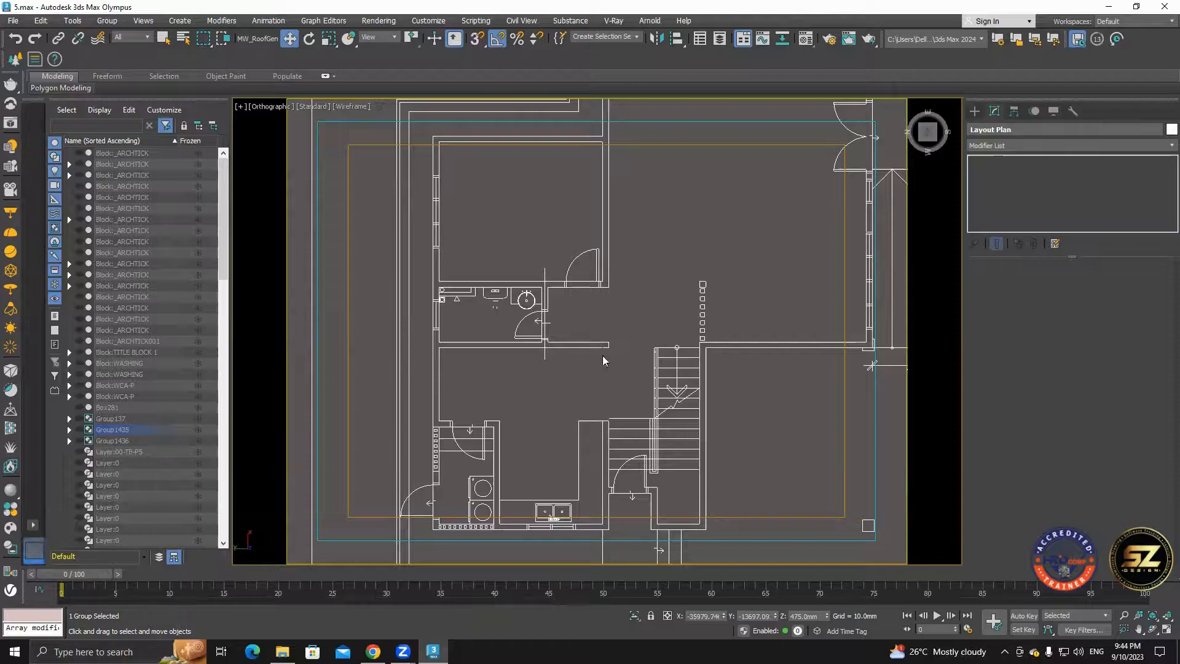
click(975, 111)
click(1119, 208)
key(s)
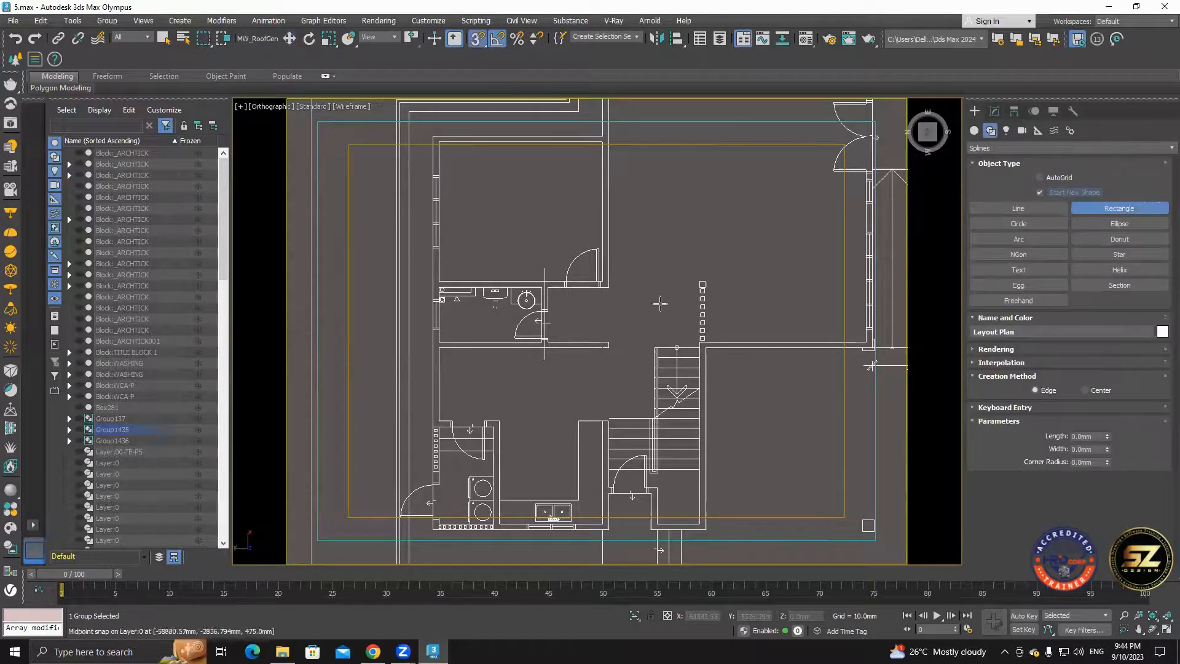
drag(609, 288, 636, 418)
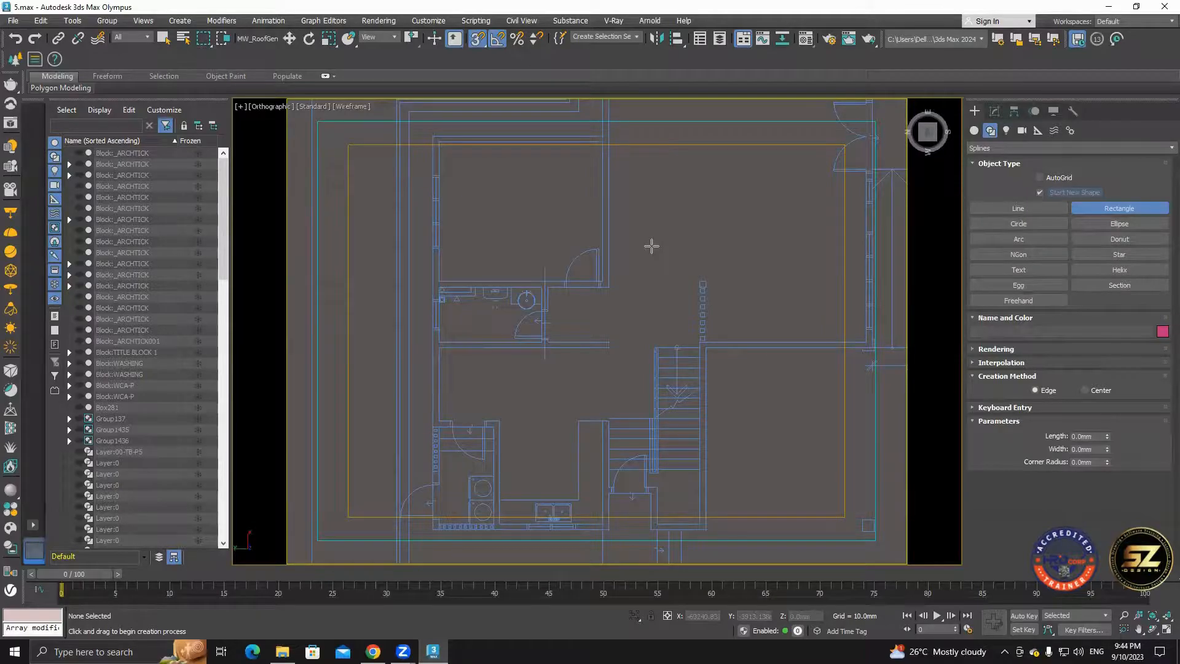
Leave the Rectangle tool, end the isolation and return the viewport to default shading.
scroll(655, 238, down, 8)
alt+middle_drag(655, 239, 566, 369)
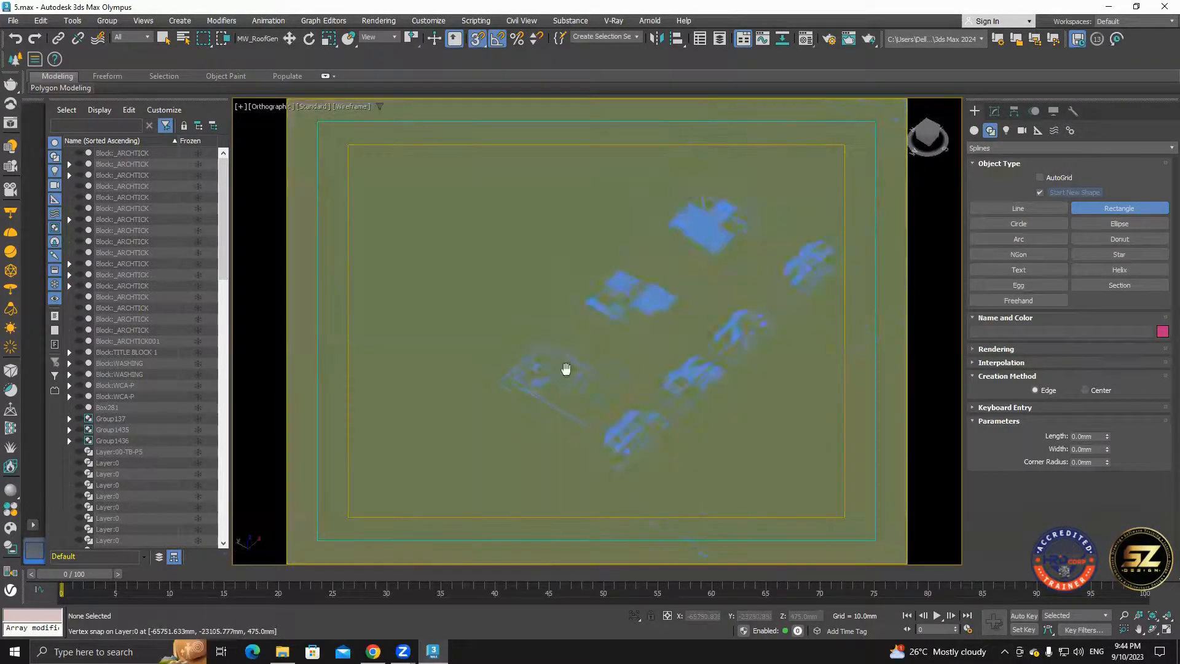
scroll(566, 368, up, 3)
right_click(530, 284)
key(alt+q)
alt+middle_drag(530, 284, 516, 203)
click(351, 107)
mouse_move(351, 227)
click(375, 119)
scroll(866, 404, up, 10)
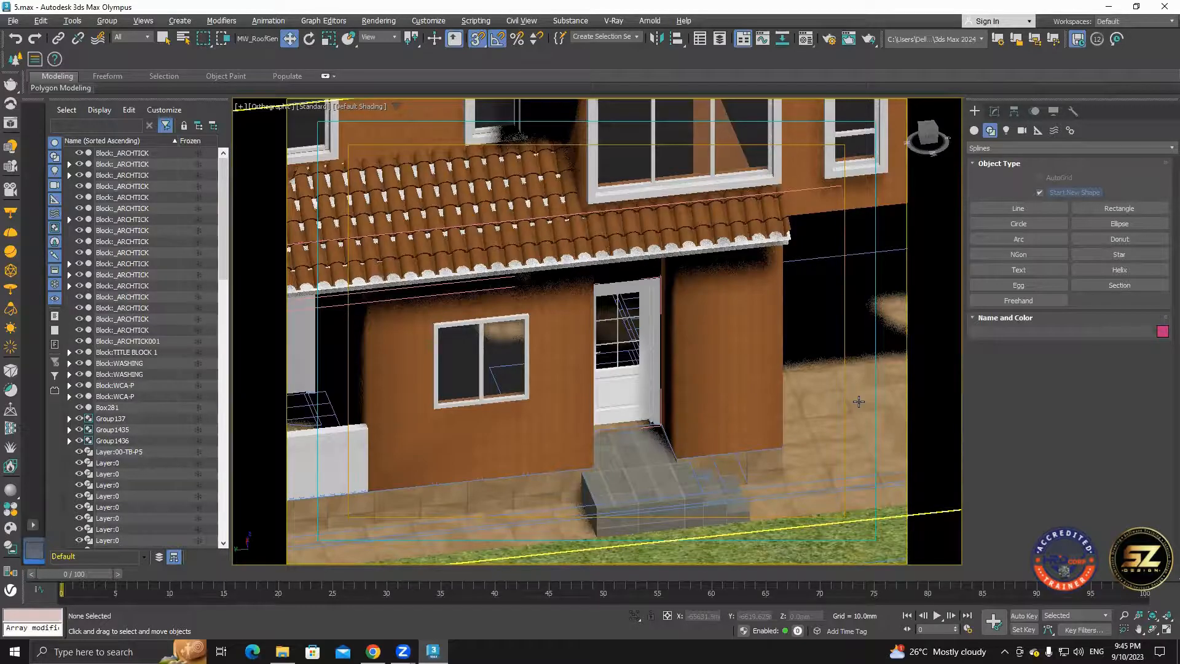
click(353, 107)
click(384, 236)
click(353, 106)
click(369, 120)
Examine the side entrance door, its steps and the surrounding walls in shaded display.
alt+middle_drag(793, 427, 700, 435)
scroll(700, 436, down, 10)
scroll(663, 490, up, 6)
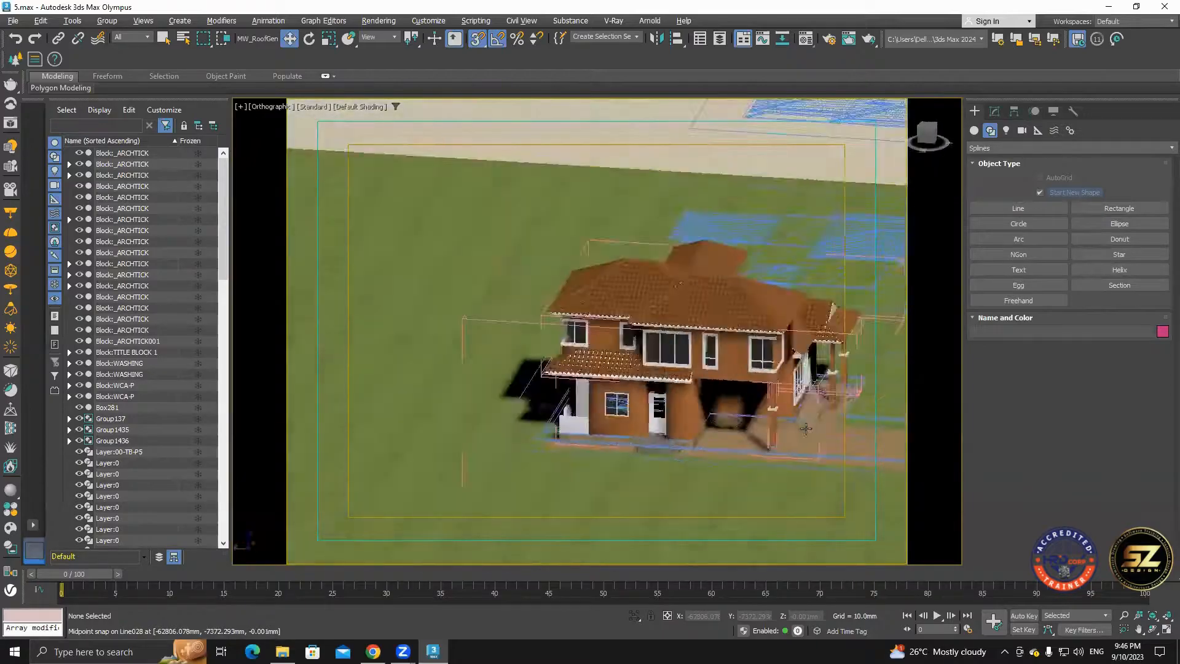
scroll(621, 430, up, 5)
alt+middle_drag(608, 413, 580, 424)
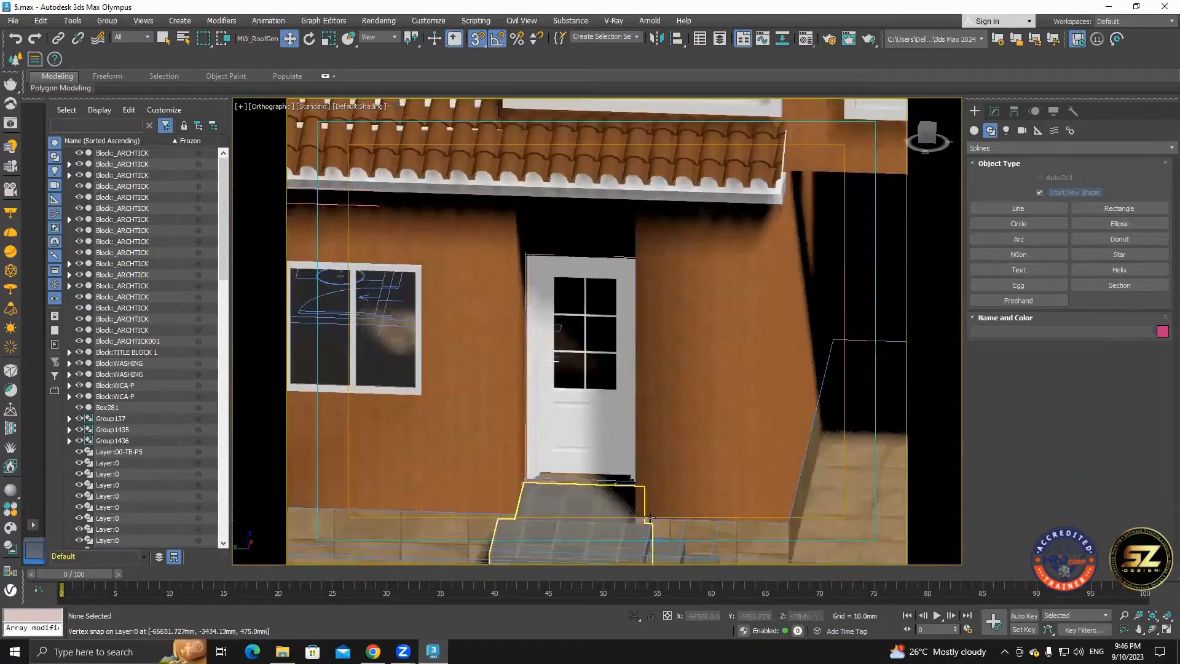
alt+middle_drag(639, 486, 672, 483)
scroll(676, 483, down, 4)
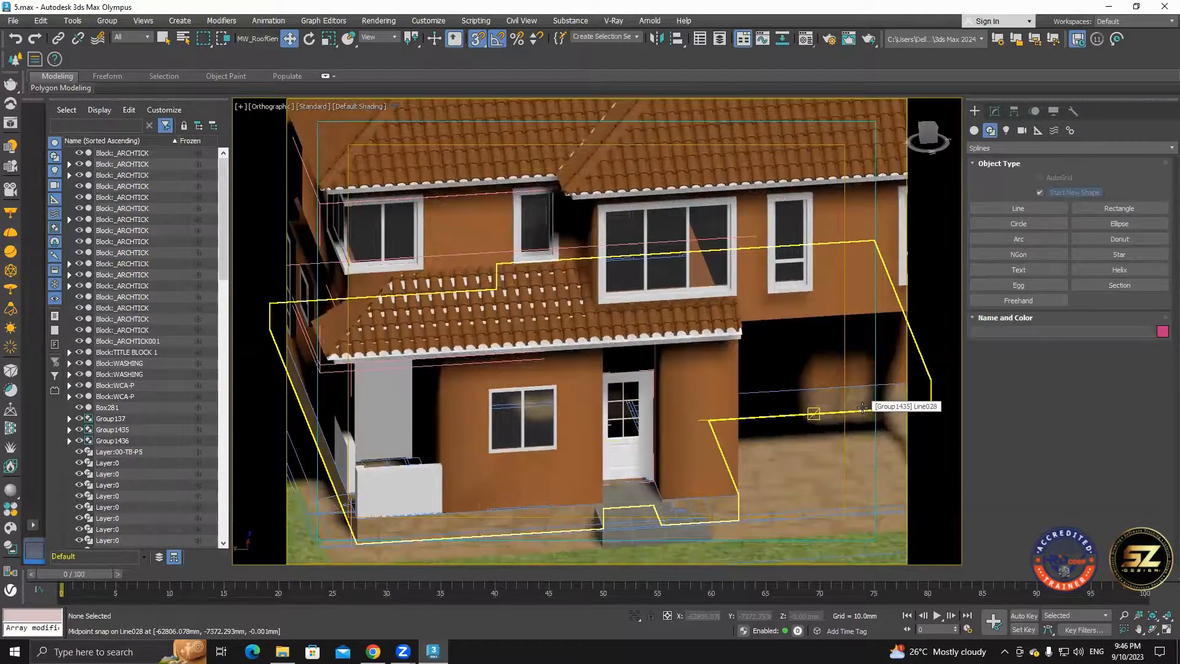
scroll(605, 442, up, 3)
scroll(654, 411, down, 2)
scroll(625, 327, down, 6)
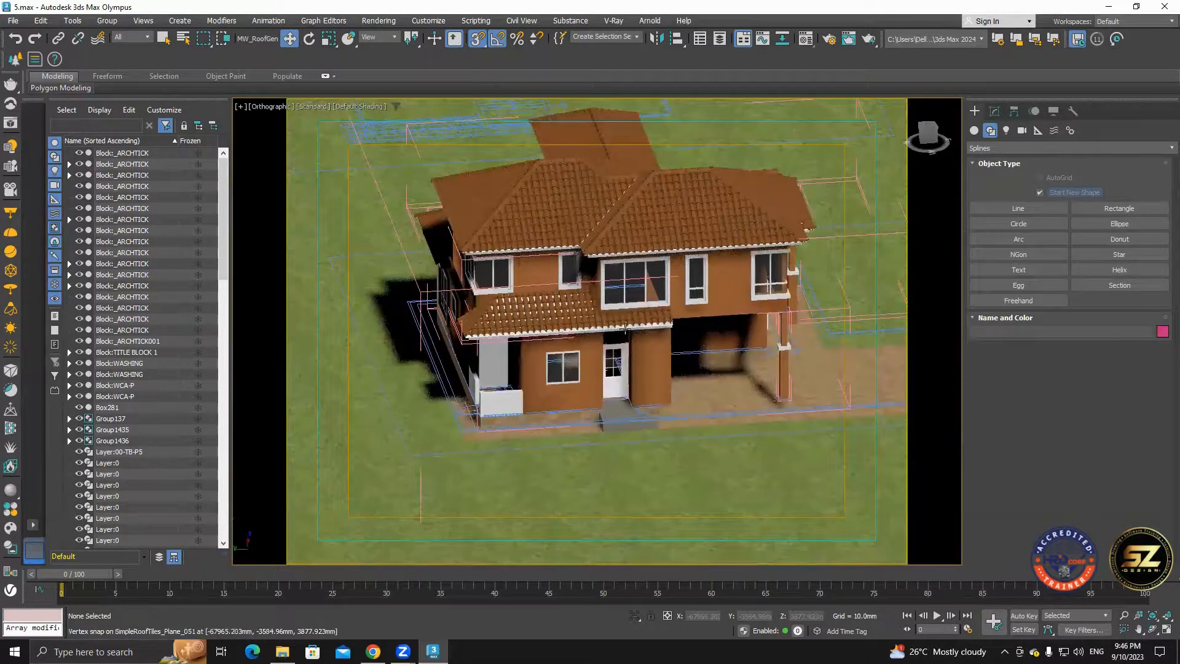
Look over the house and the imported plan and elevation drawings from the top view.
click(928, 124)
scroll(576, 245, down, 3)
scroll(589, 525, up, 4)
middle_drag(589, 526, 584, 393)
scroll(532, 467, down, 8)
scroll(534, 433, up, 4)
middle_drag(614, 356, 507, 489)
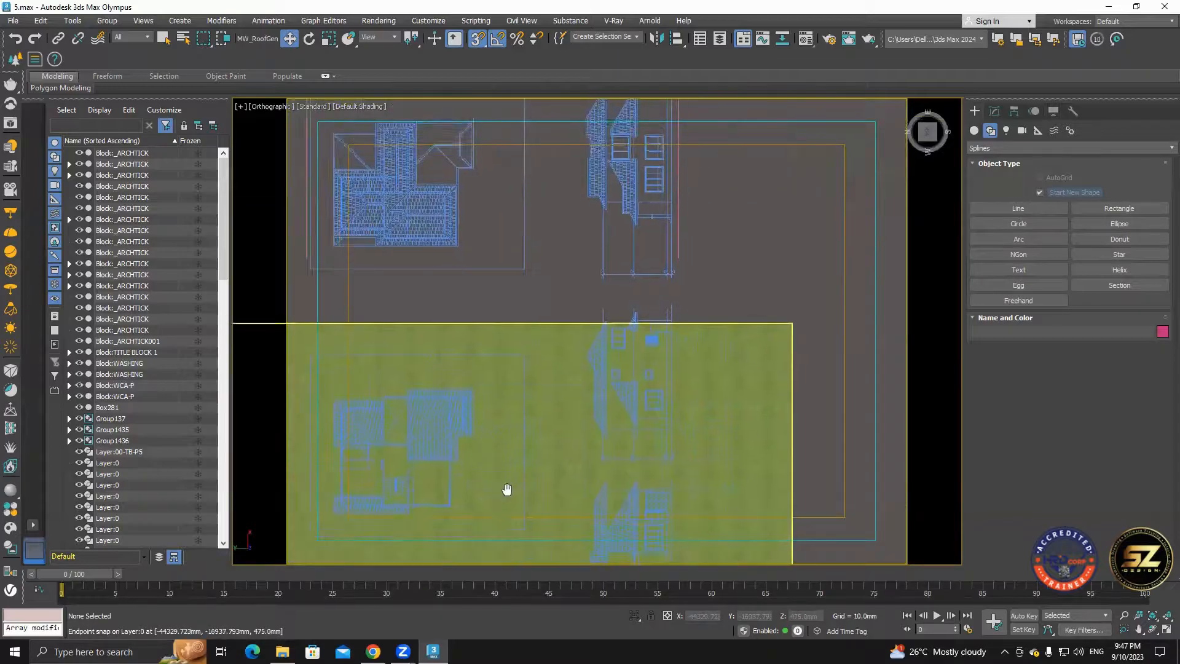
scroll(507, 490, down, 4)
scroll(529, 513, up, 8)
Switch the top view to wireframe and select the main roof group.
click(360, 106)
click(367, 235)
scroll(439, 351, up, 5)
middle_drag(440, 353, 527, 403)
click(527, 404)
scroll(504, 345, down, 2)
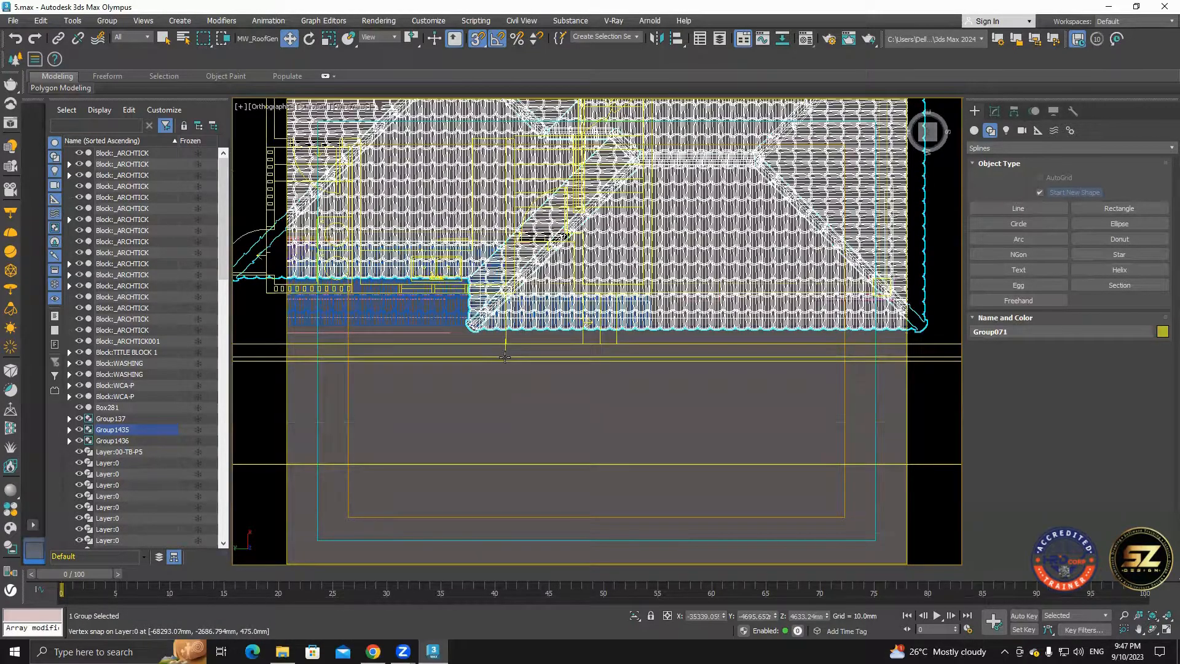
Examine the wireframe house at an angle, checking the corner column, side entrance steps and raised platform outline.
scroll(625, 416, down, 4)
alt+middle_drag(624, 416, 676, 393)
scroll(695, 382, up, 3)
middle_drag(437, 494, 500, 438)
scroll(517, 405, down, 5)
scroll(674, 345, up, 5)
scroll(674, 342, down, 12)
scroll(499, 438, up, 4)
scroll(510, 386, up, 6)
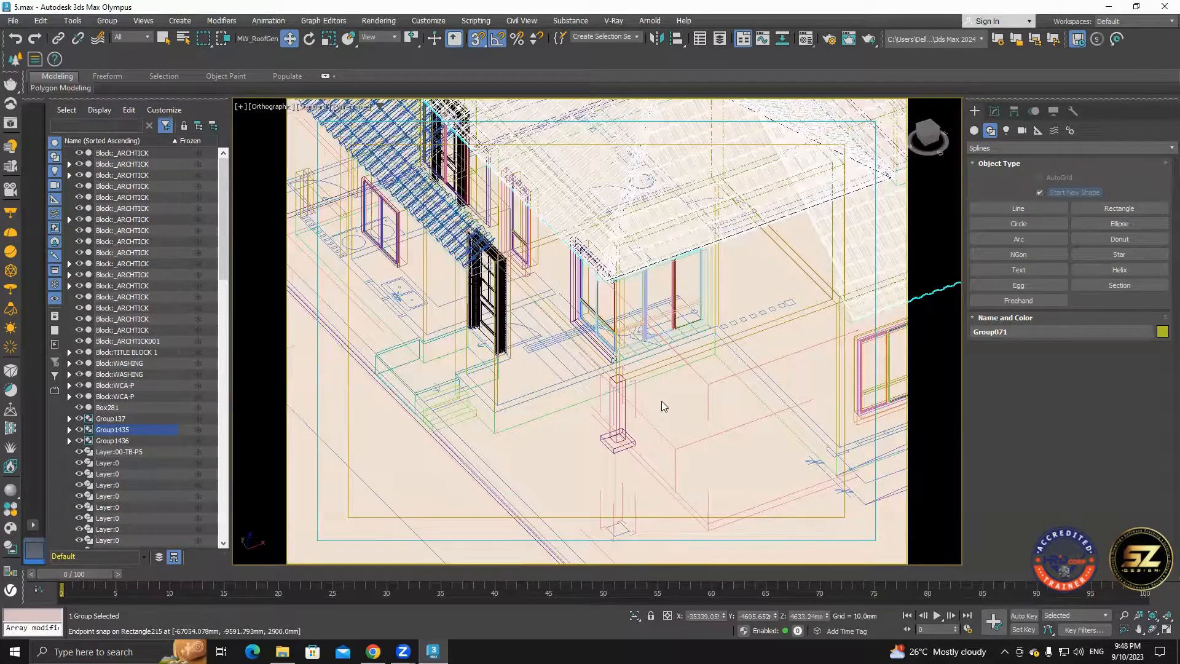
scroll(520, 449, down, 6)
scroll(768, 400, up, 1)
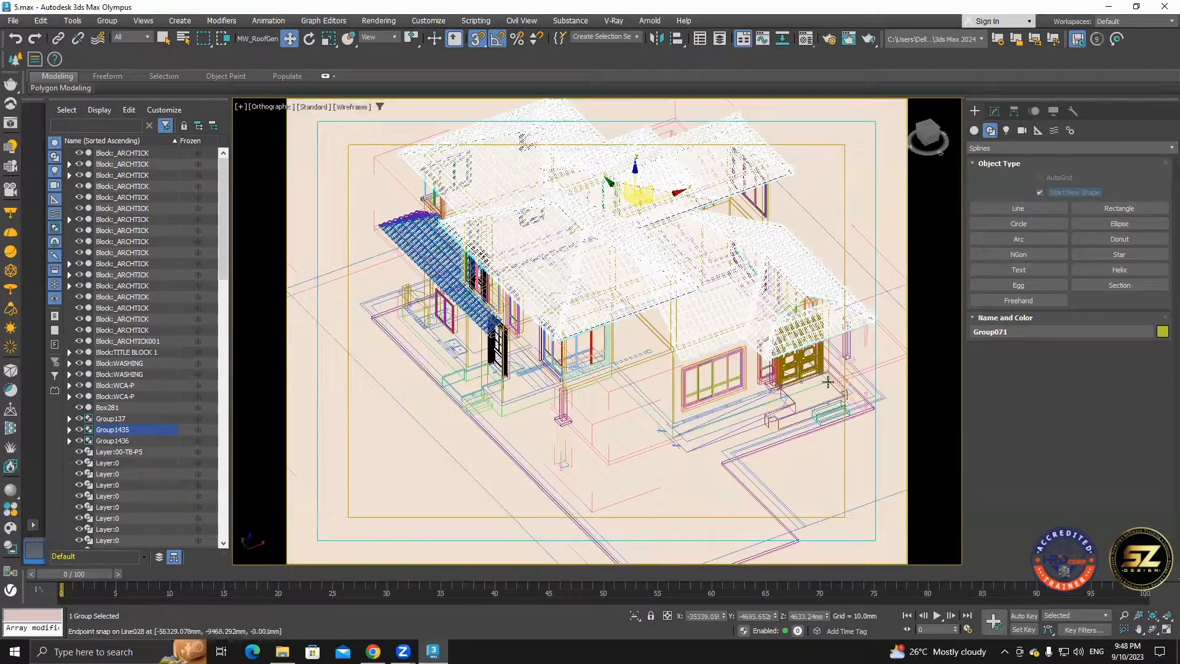
scroll(827, 381, up, 4)
scroll(676, 431, down, 5)
scroll(390, 392, up, 3)
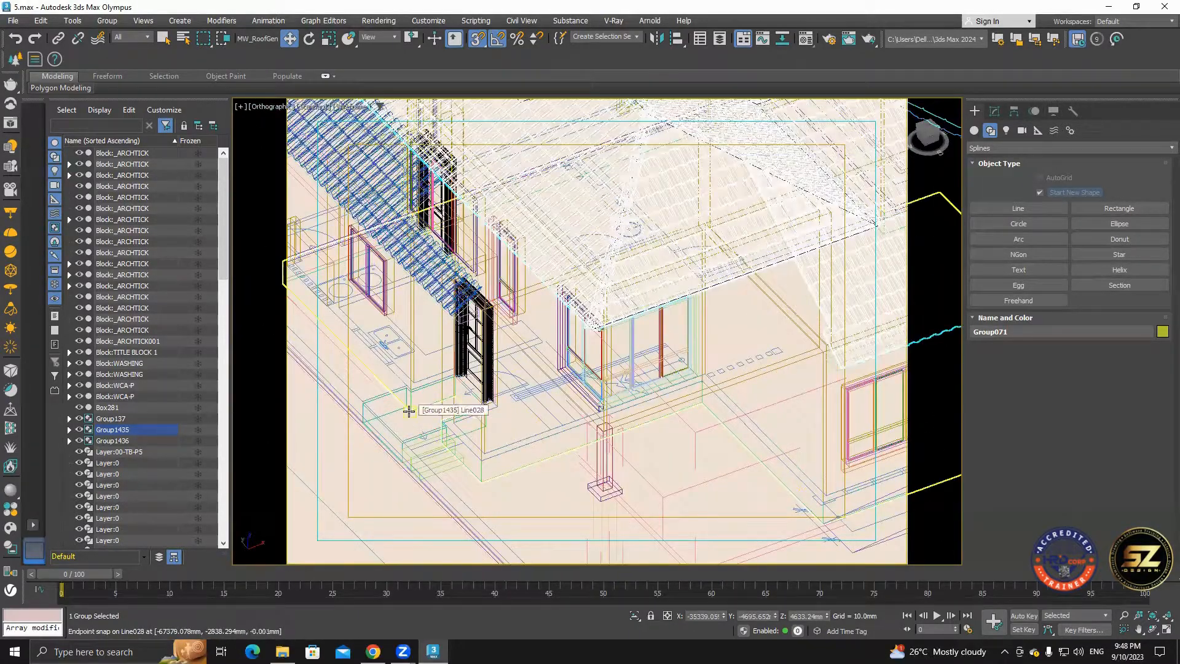
Draw a rectangle about 596 mm by 553 mm at the platform corner beside the side entrance steps.
scroll(409, 410, up, 2)
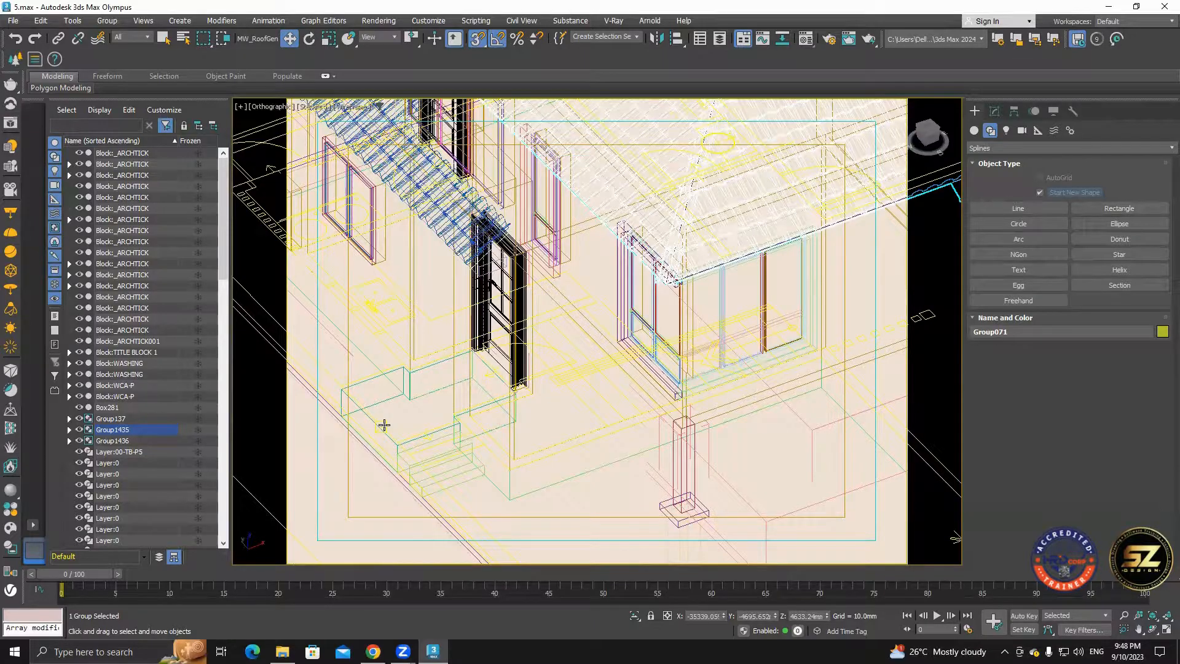
middle_drag(384, 425, 551, 440)
scroll(504, 406, up, 4)
click(1118, 209)
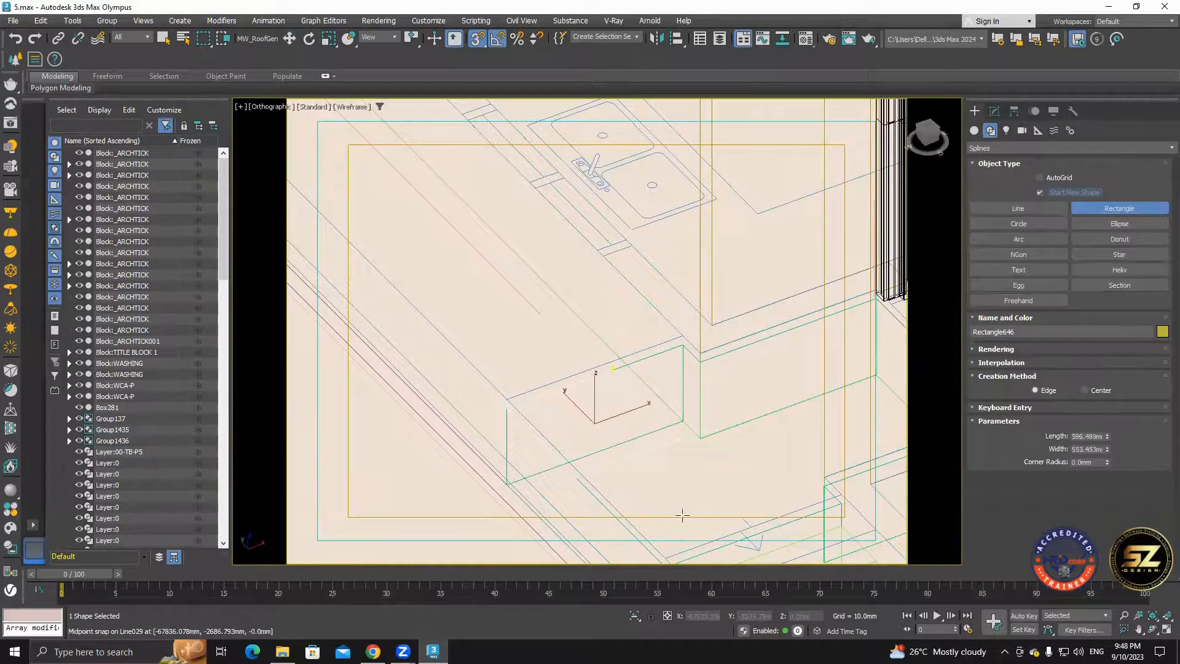
scroll(703, 421, down, 6)
middle_drag(706, 421, 516, 344)
key(w)
click(684, 424)
scroll(684, 425, up, 2)
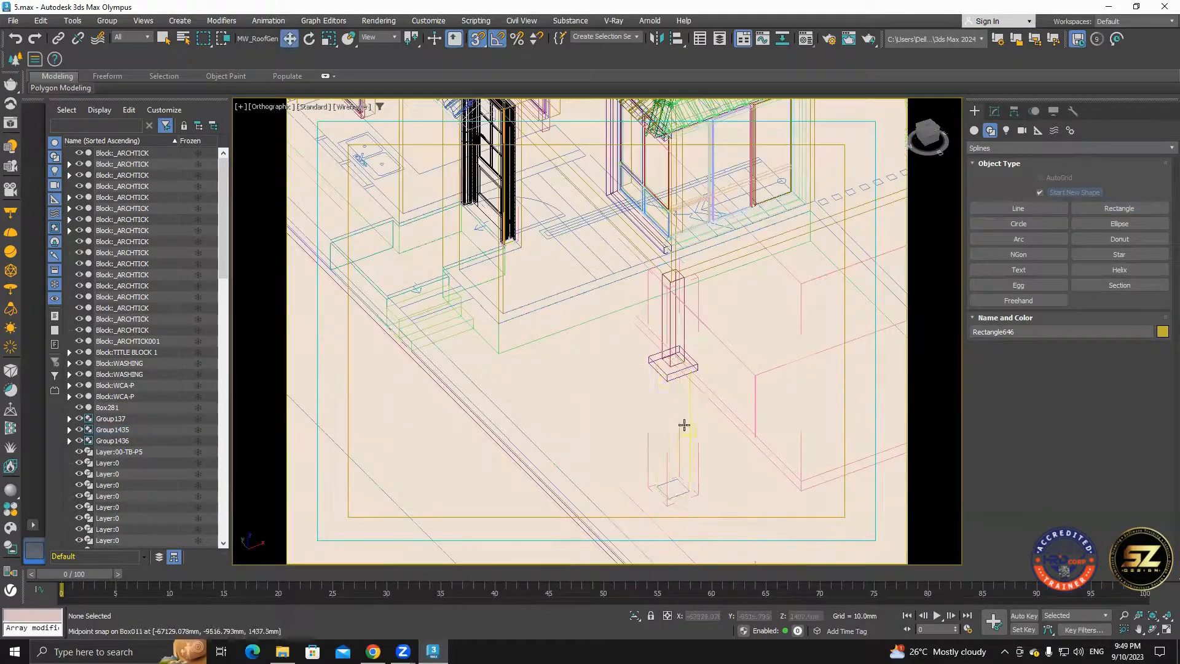
Try copying the column at the platform corner beside the side entrance steps, and delete the selected objects.
key(F3)
middle_drag(673, 373, 801, 374)
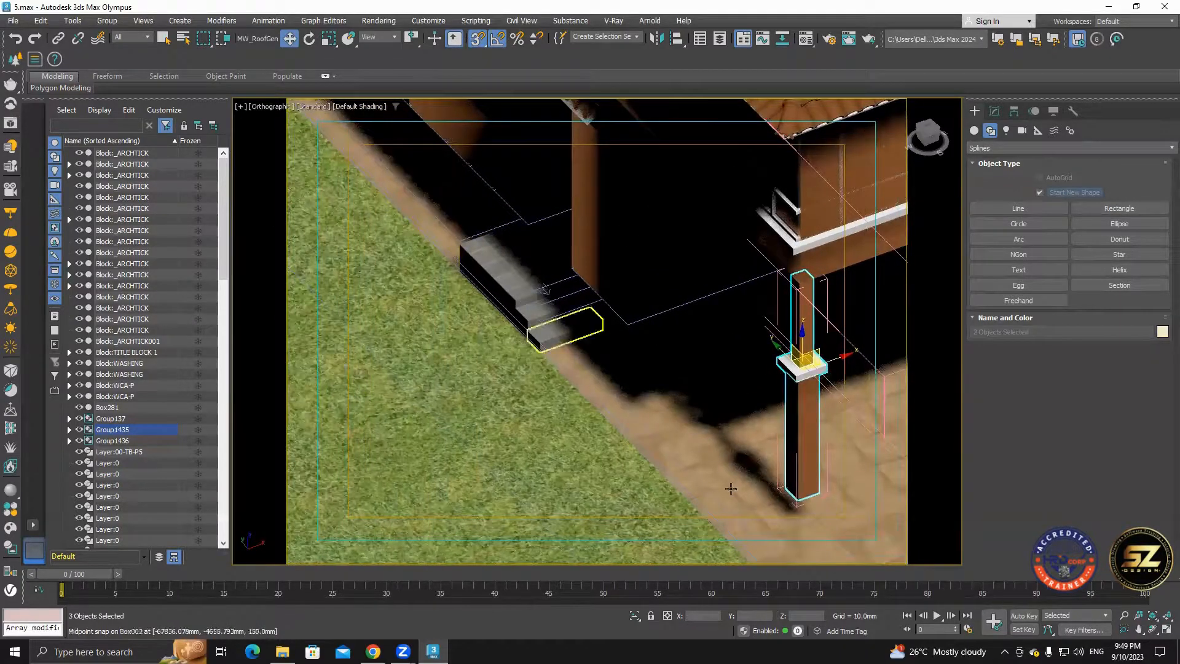
shift+drag(464, 235, 461, 239)
click(597, 362)
mouse_move(617, 348)
middle_down()
mouse_move(727, 466)
mouse_move(812, 437)
mouse_move(539, 391)
mouse_move(535, 342)
mouse_move(522, 375)
middle_up()
scroll(727, 466, down, 3)
key(Delete)
Examine the shaded house around the corner columns, car porch and front gate from several angles.
scroll(539, 391, up, 3)
scroll(612, 438, down, 6)
alt+middle_drag(621, 486, 572, 433)
middle_drag(572, 433, 732, 443)
scroll(599, 206, up, 3)
middle_drag(599, 206, 627, 306)
scroll(627, 306, down, 6)
click(709, 408)
alt+middle_drag(657, 418, 725, 474)
scroll(726, 424, down, 4)
scroll(732, 418, up, 10)
drag(711, 331, 663, 357)
scroll(689, 313, down, 8)
scroll(578, 344, up, 5)
scroll(663, 357, down, 4)
alt+middle_drag(772, 344, 583, 424)
alt+middle_drag(781, 416, 861, 418)
scroll(529, 394, up, 4)
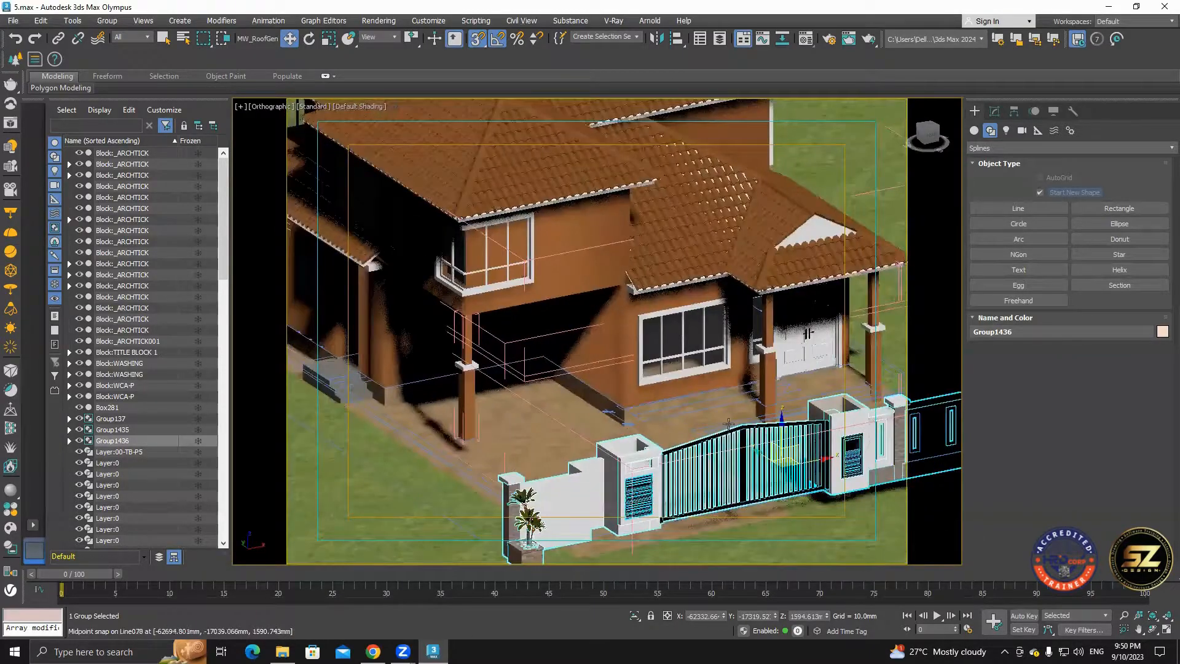
Examine the ground paving outline and the two-storey window wall at an angle and in the right view.
scroll(529, 430, down, 4)
click(498, 458)
alt+middle_drag(707, 393, 616, 402)
scroll(617, 403, up, 5)
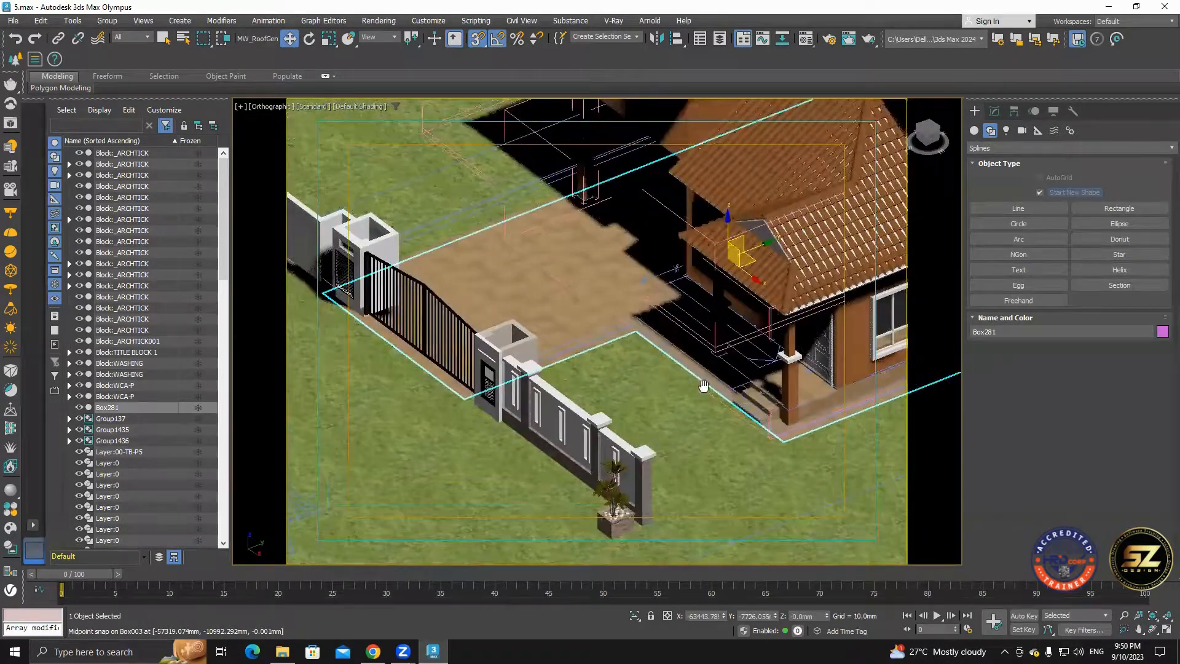
middle_drag(704, 386, 652, 371)
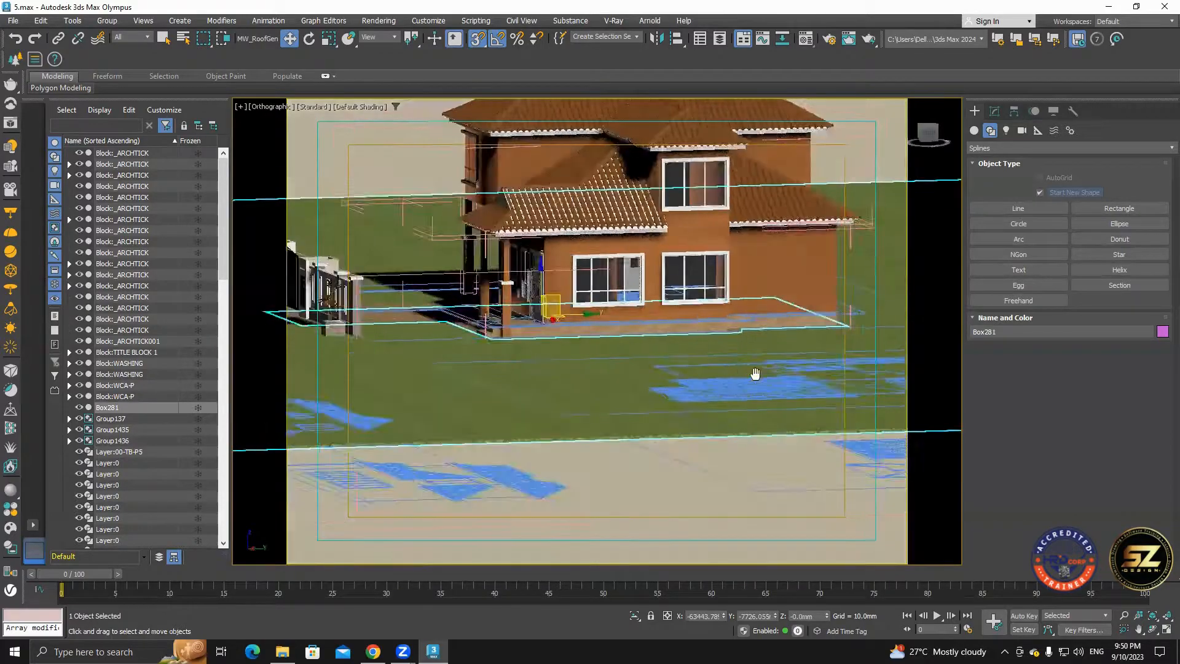
alt+middle_drag(755, 373, 694, 456)
scroll(719, 395, up, 5)
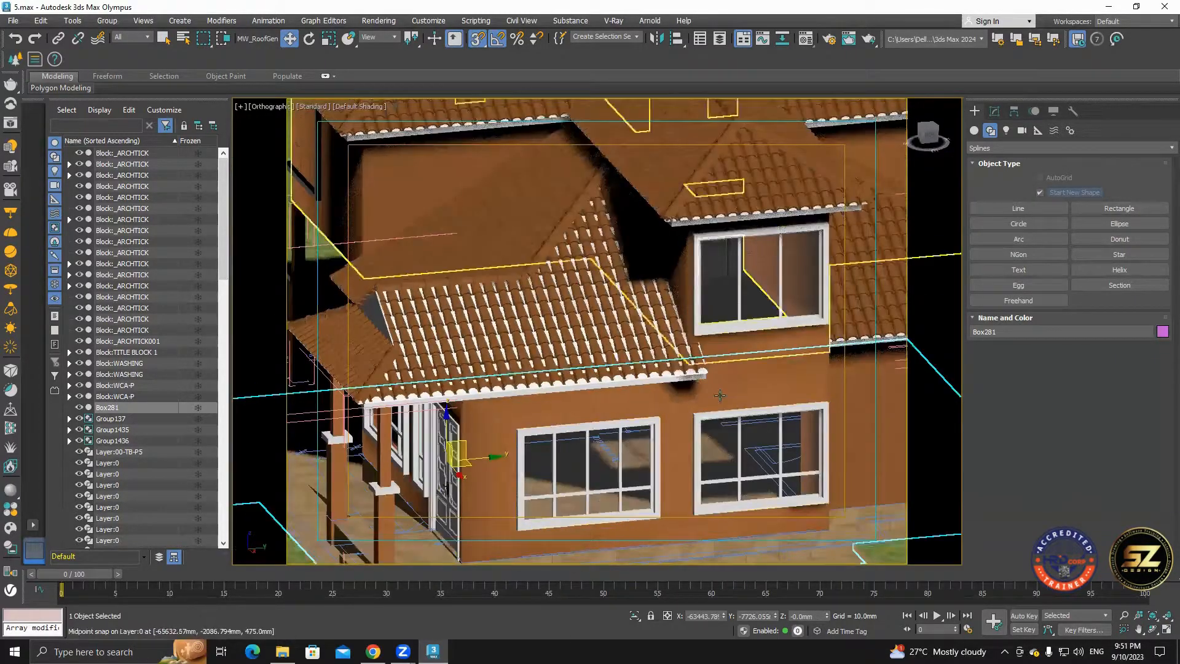
scroll(759, 261, down, 3)
alt+middle_drag(762, 393, 815, 411)
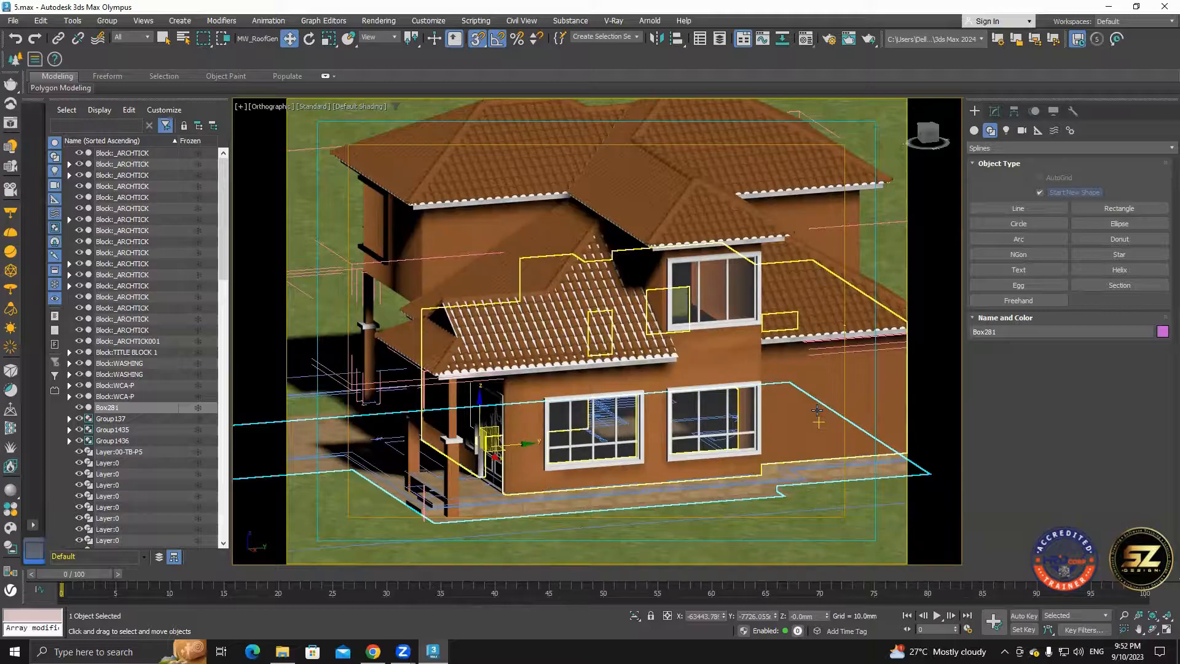
alt+middle_drag(760, 315, 730, 301)
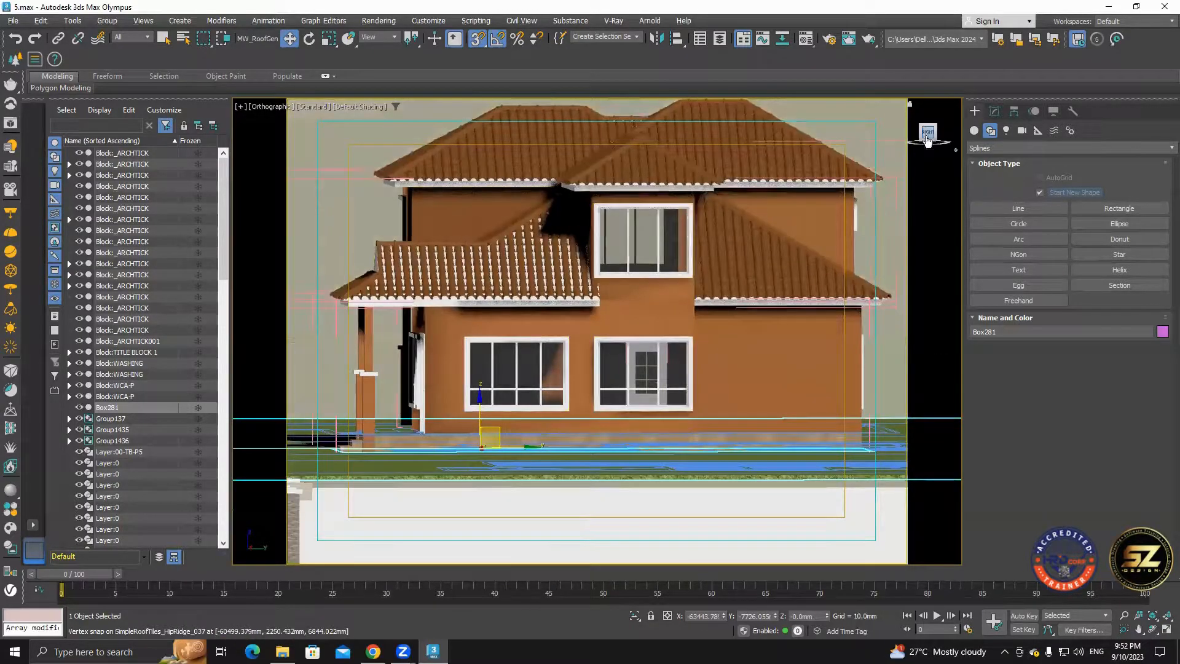
click(927, 133)
scroll(657, 347, up, 3)
scroll(678, 334, down, 3)
middle_drag(628, 220, 662, 248)
alt+middle_drag(750, 363, 754, 424)
click(927, 136)
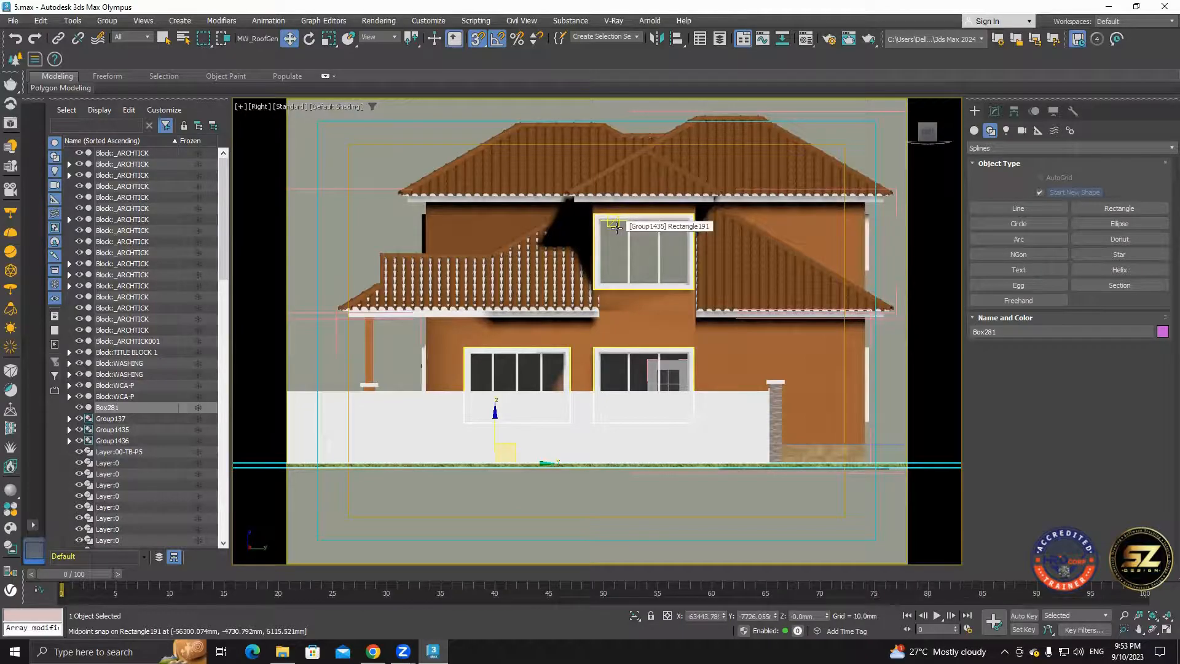
alt+middle_drag(618, 218, 717, 359)
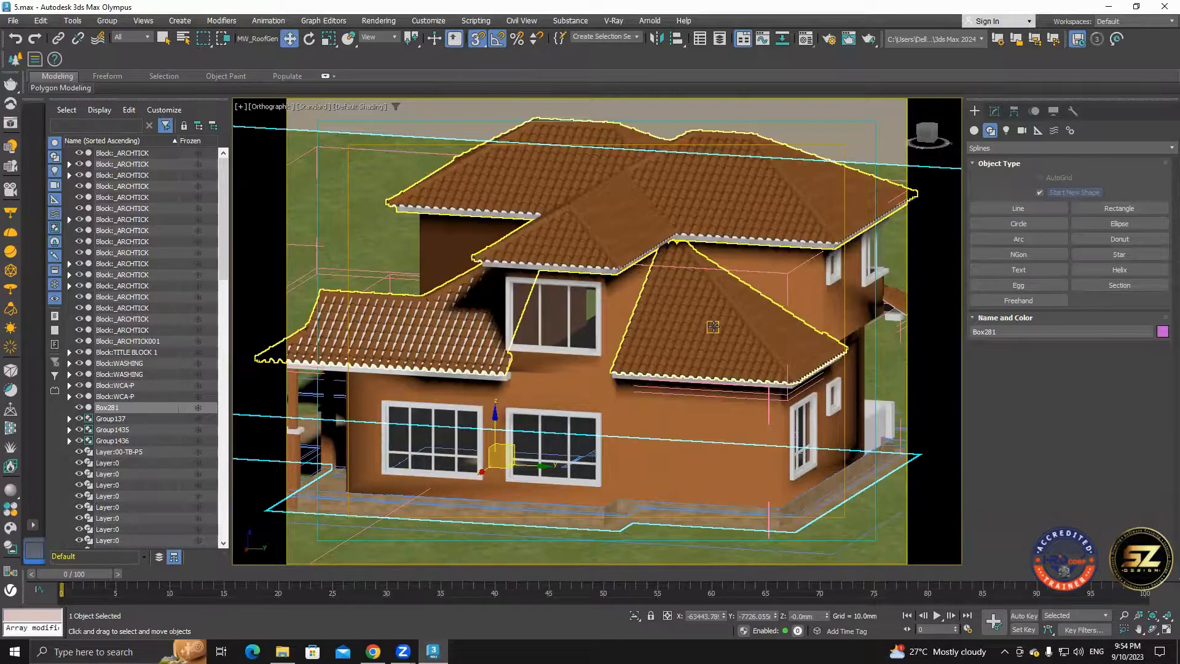
Switch to Chrome, search Google for louver door, and view two of the result images in separate tabs.
click(372, 651)
click(459, 11)
click(538, 262)
text(lovers door)
click(515, 312)
right_click(233, 241)
click(257, 248)
right_click(240, 403)
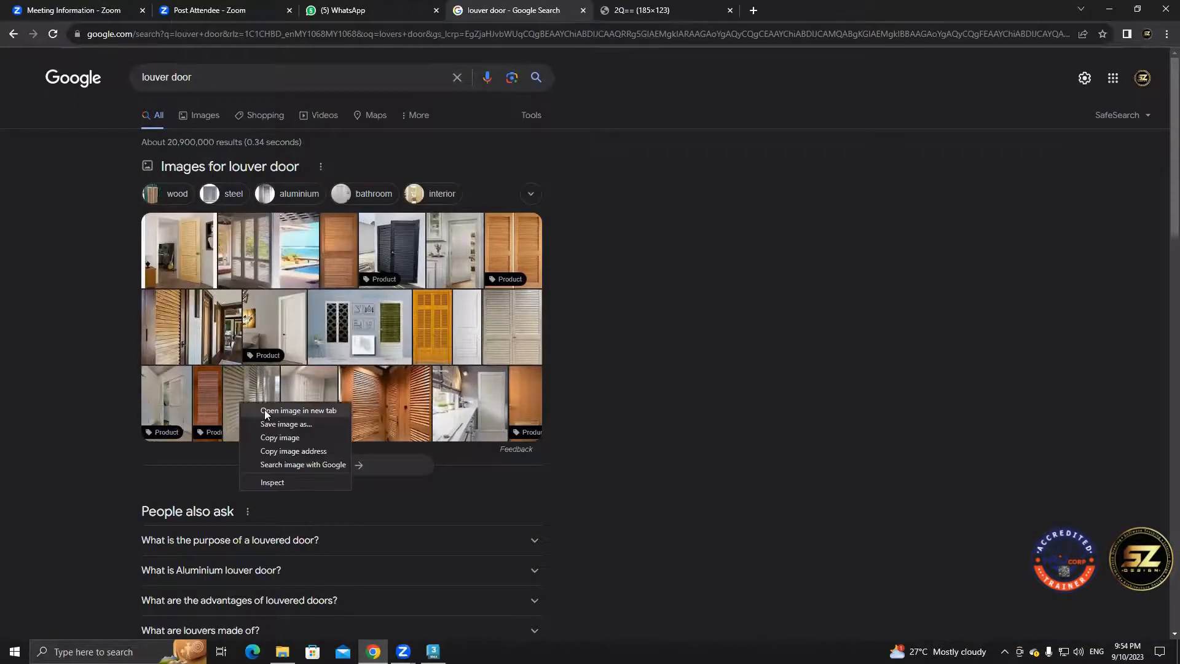
click(265, 410)
click(768, 12)
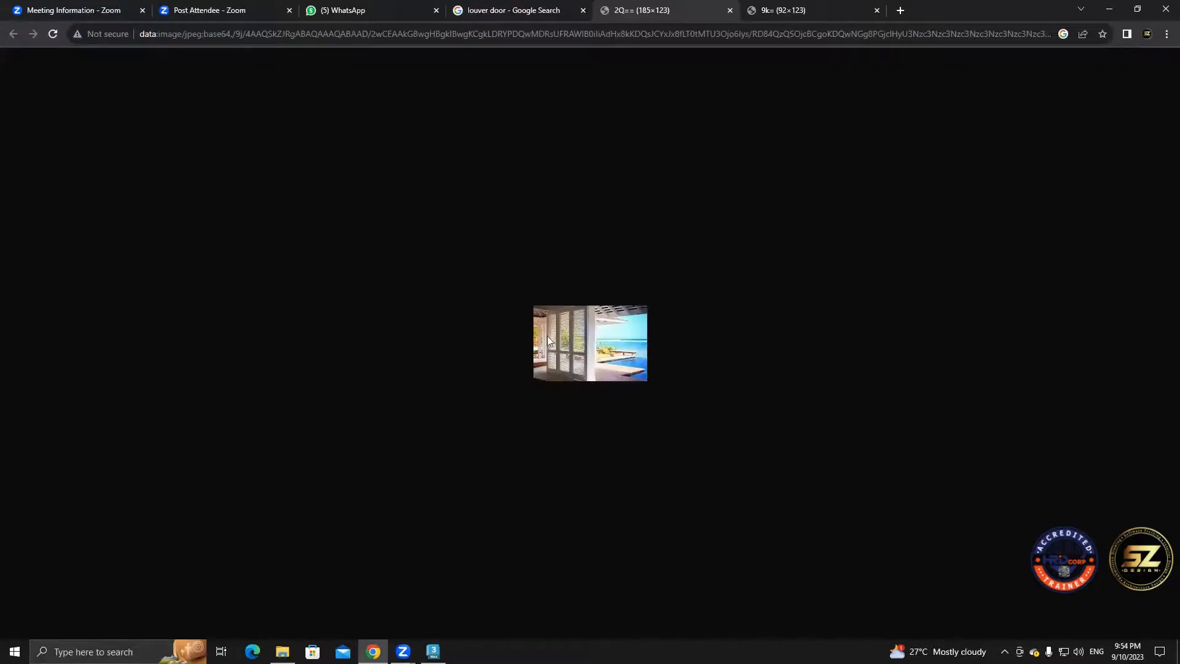
key(ctrl+Tab)
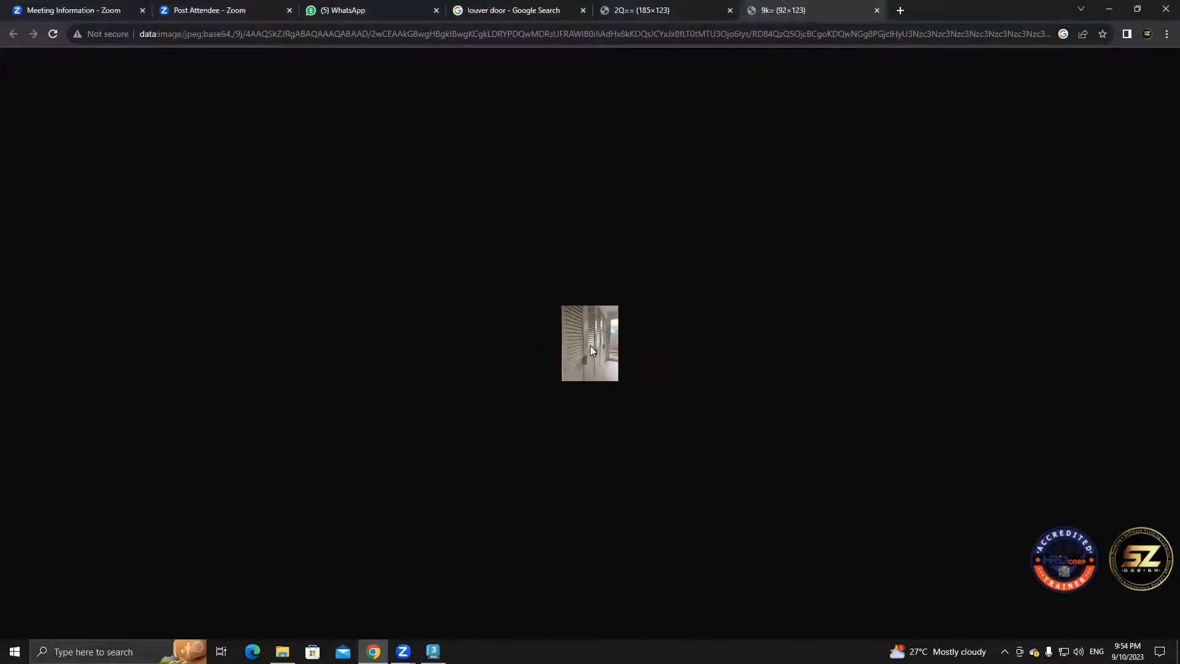
Refine the search to louver glass door and view one of the result images in a new tab.
click(514, 11)
click(171, 77)
text(glass)
click(178, 103)
right_click(335, 400)
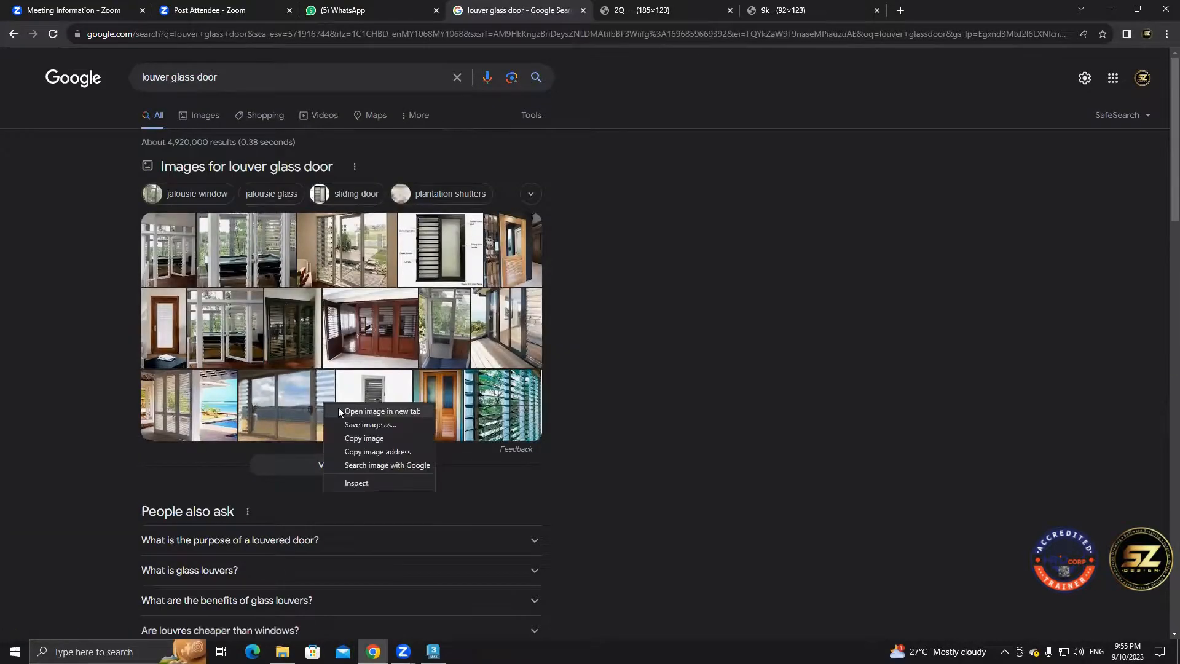
click(338, 407)
click(897, 13)
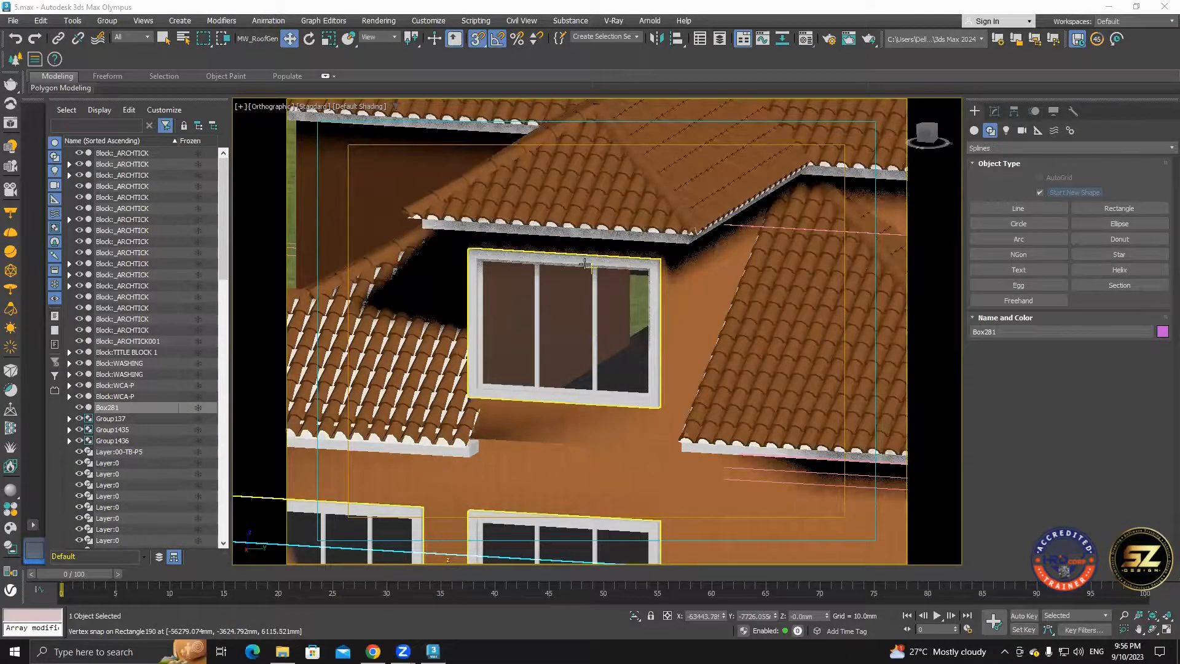
Back in 3ds Max, open the right-side window group and add an Edit Poly modifier to the upper window.
click(584, 263)
scroll(560, 349, down, 3)
click(929, 133)
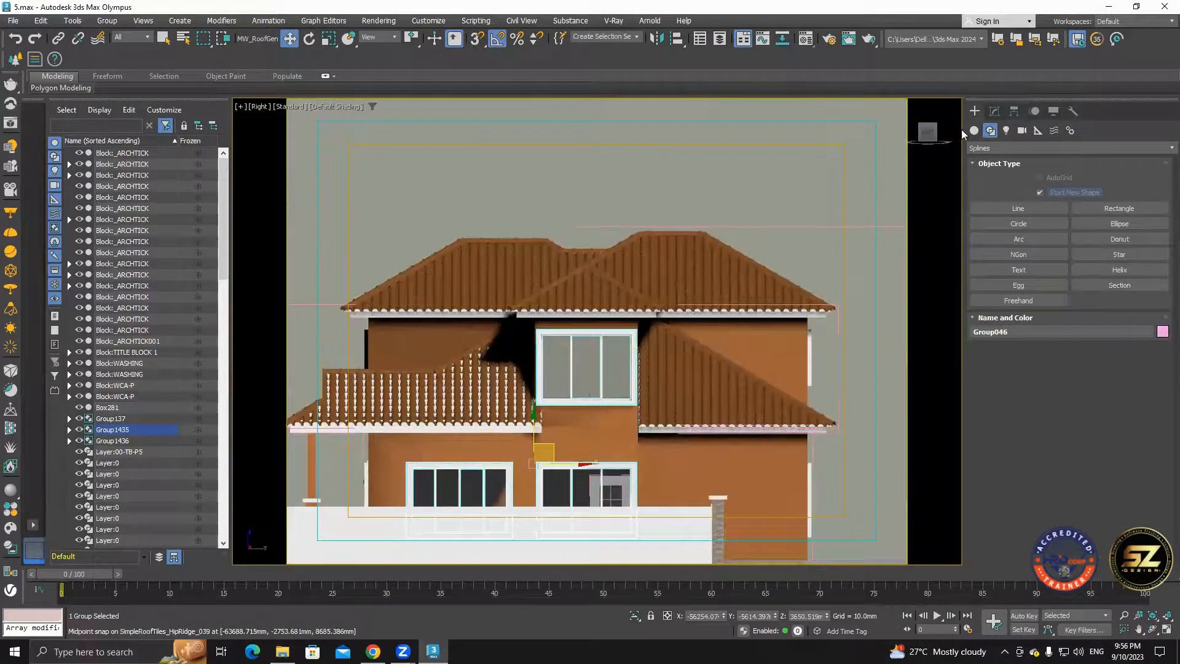
click(994, 111)
click(107, 21)
click(117, 48)
click(430, 178)
click(593, 389)
click(1032, 145)
text(e)
click(982, 205)
Add Edit Poly to the upper wall and raise the lower vertices at its window to form a short, high window opening.
scroll(548, 399, up, 5)
click(729, 424)
click(1035, 145)
click(1000, 591)
key(1)
drag(502, 384, 897, 465)
drag(663, 375, 702, 265)
scroll(704, 264, down, 6)
mouse_move(777, 326)
alt+middle_down()
mouse_move(792, 352)
mouse_move(778, 326)
alt+middle_up()
click(1038, 364)
alt+middle_drag(683, 317, 633, 315)
scroll(632, 315, up, 2)
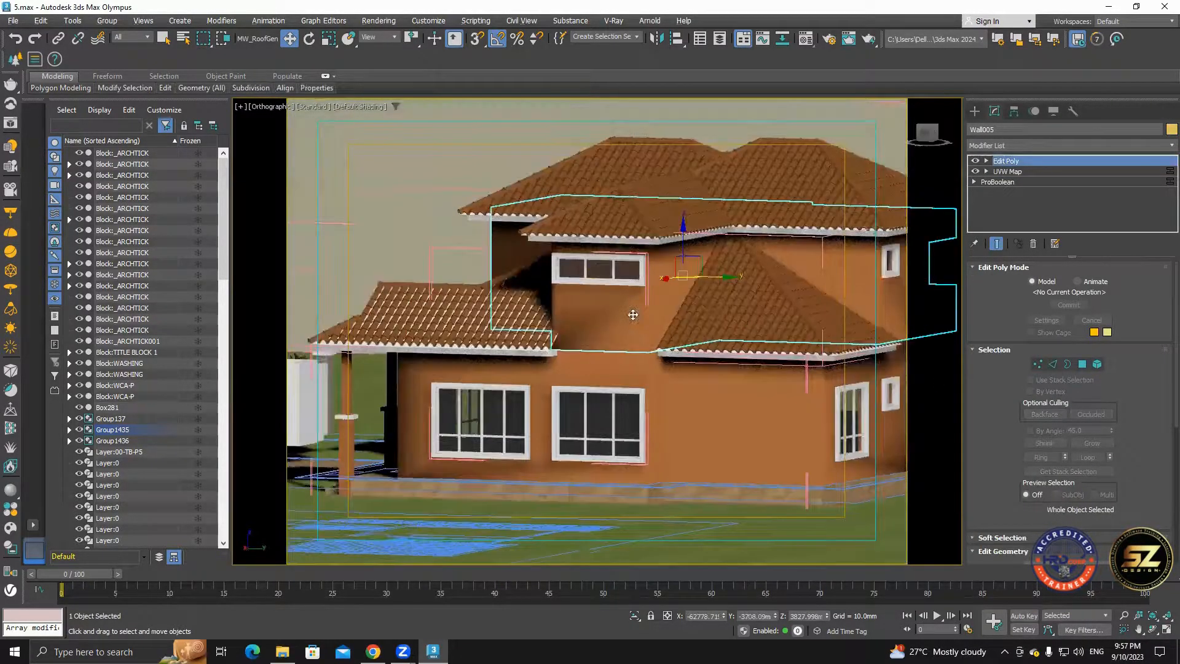
drag(1017, 162, 1017, 159)
Select the shortened upper window and check it up close and against the whole house.
alt+middle_drag(759, 271, 624, 342)
scroll(811, 299, up, 4)
scroll(790, 334, down, 6)
scroll(625, 338, up, 7)
click(680, 298)
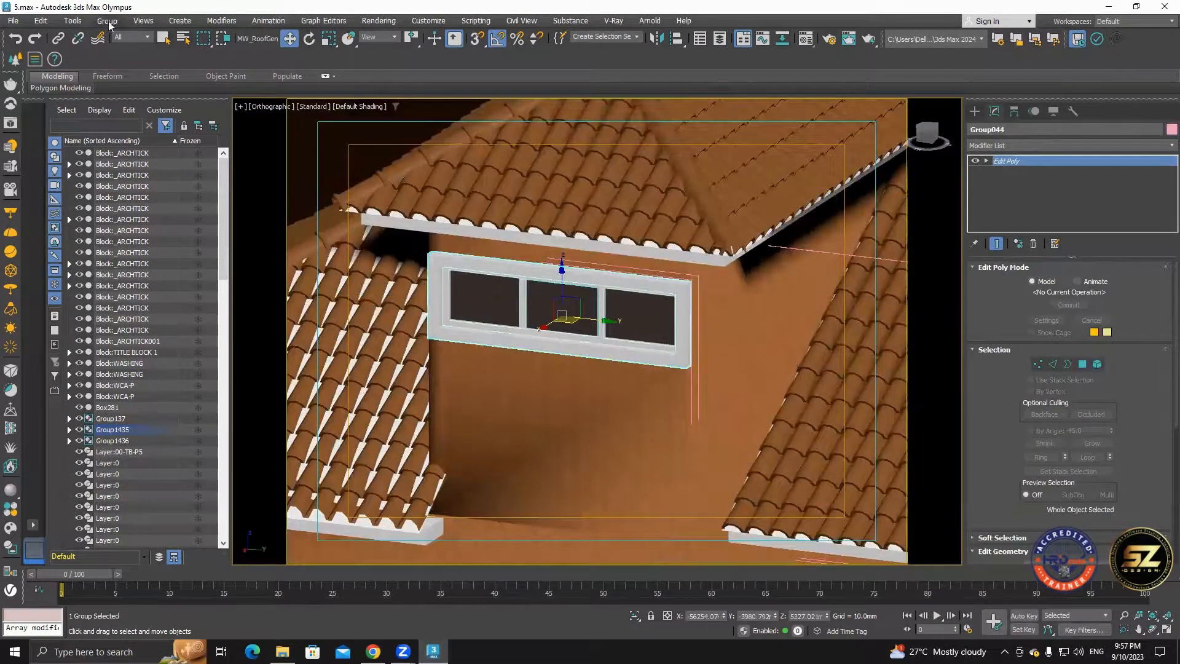
scroll(680, 299, down, 4)
scroll(680, 298, down, 5)
alt+middle_drag(681, 298, 751, 249)
scroll(751, 248, down, 5)
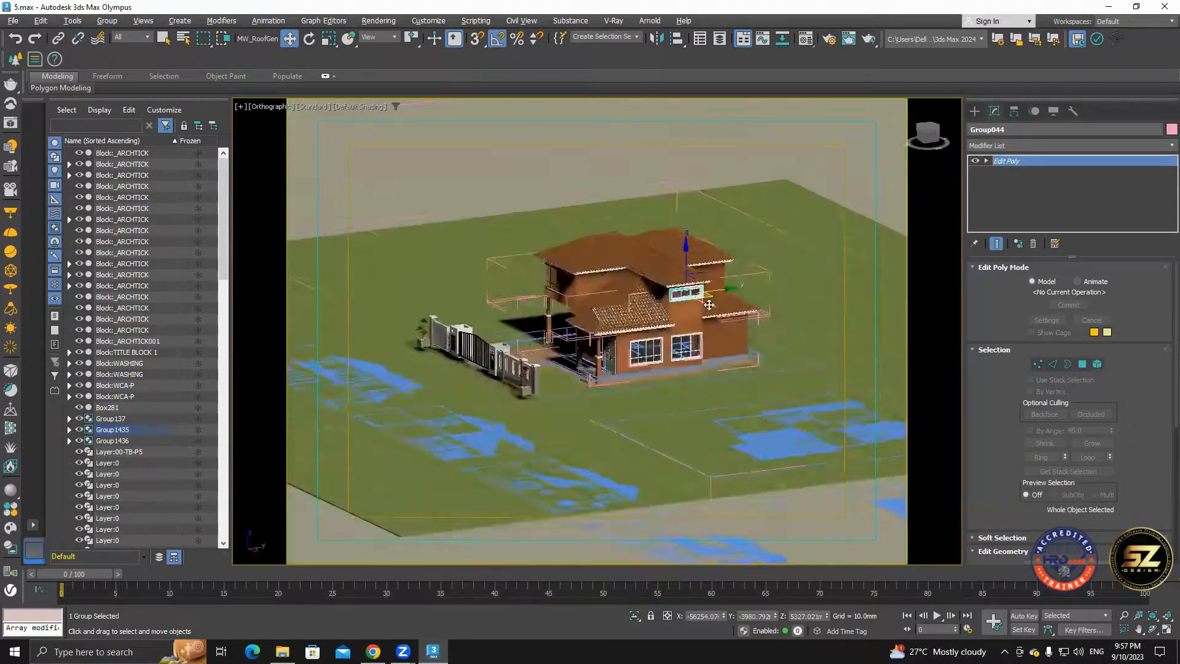
click(775, 239)
scroll(775, 239, up, 5)
click(616, 381)
middle_drag(616, 381, 703, 341)
Start saving the scene as a new file and browse to the 3D folder inside 3D Exterior.
click(13, 21)
click(37, 120)
click(35, 207)
scroll(223, 311, down, 5)
double_click(148, 334)
double_click(143, 182)
scroll(130, 276, down, 5)
double_click(123, 301)
double_click(117, 121)
double_click(118, 98)
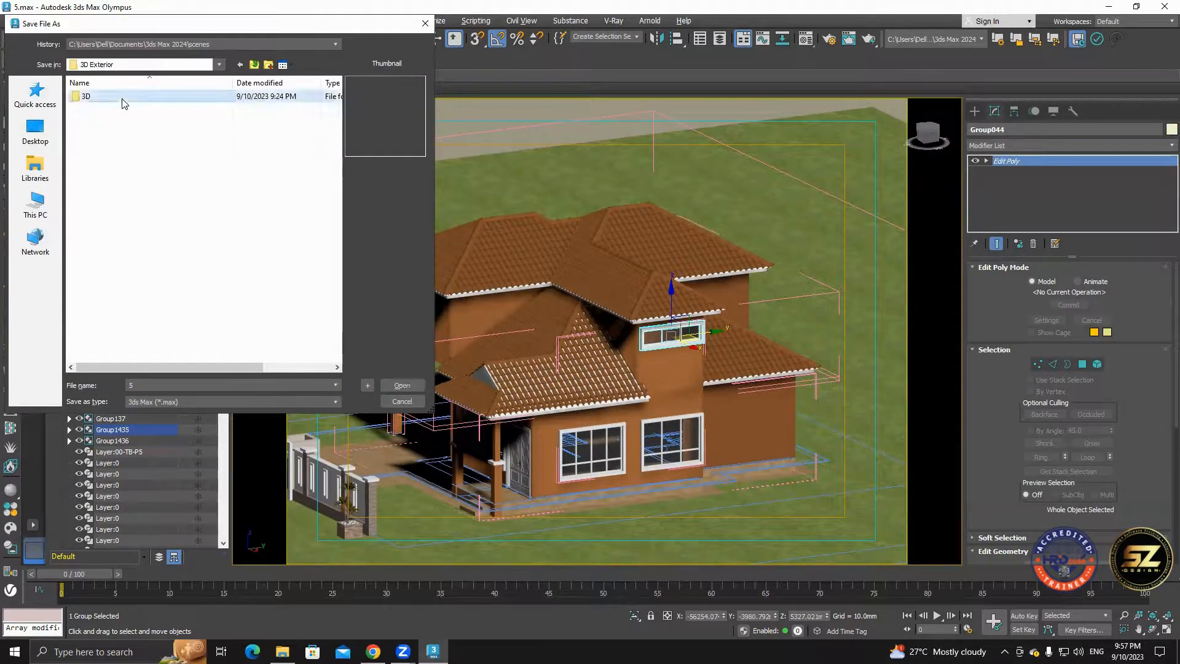
double_click(122, 100)
scroll(251, 234, down, 1)
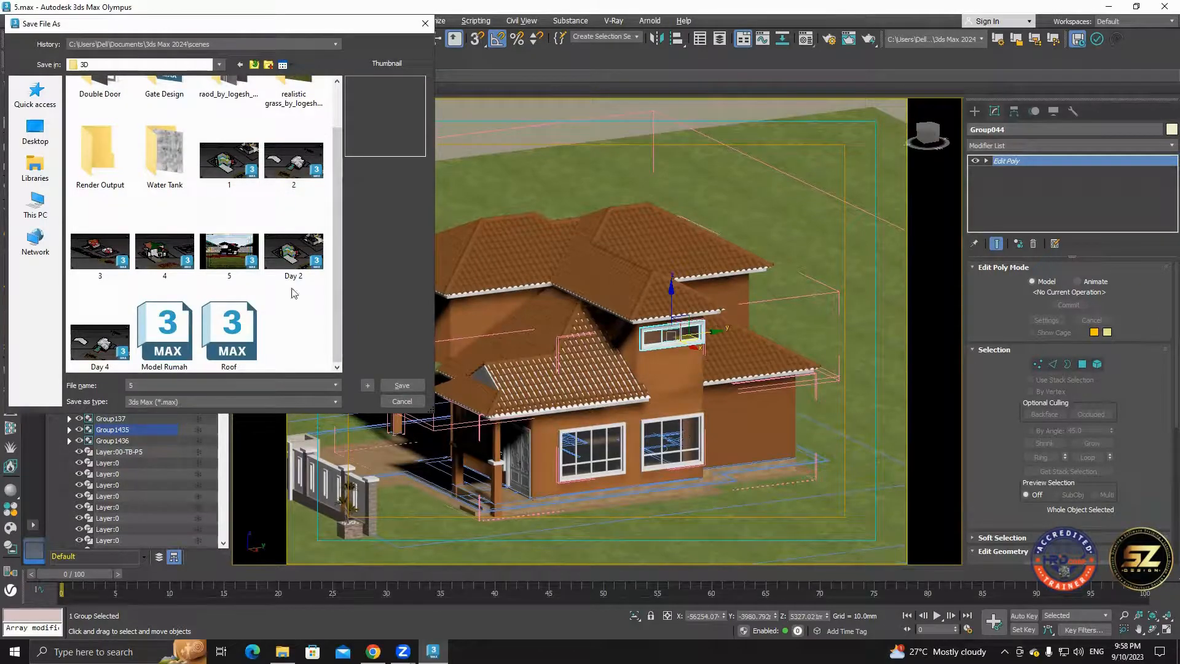
Name the new scene file 6 and save it.
click(233, 257)
double_click(133, 386)
text(6)
click(403, 385)
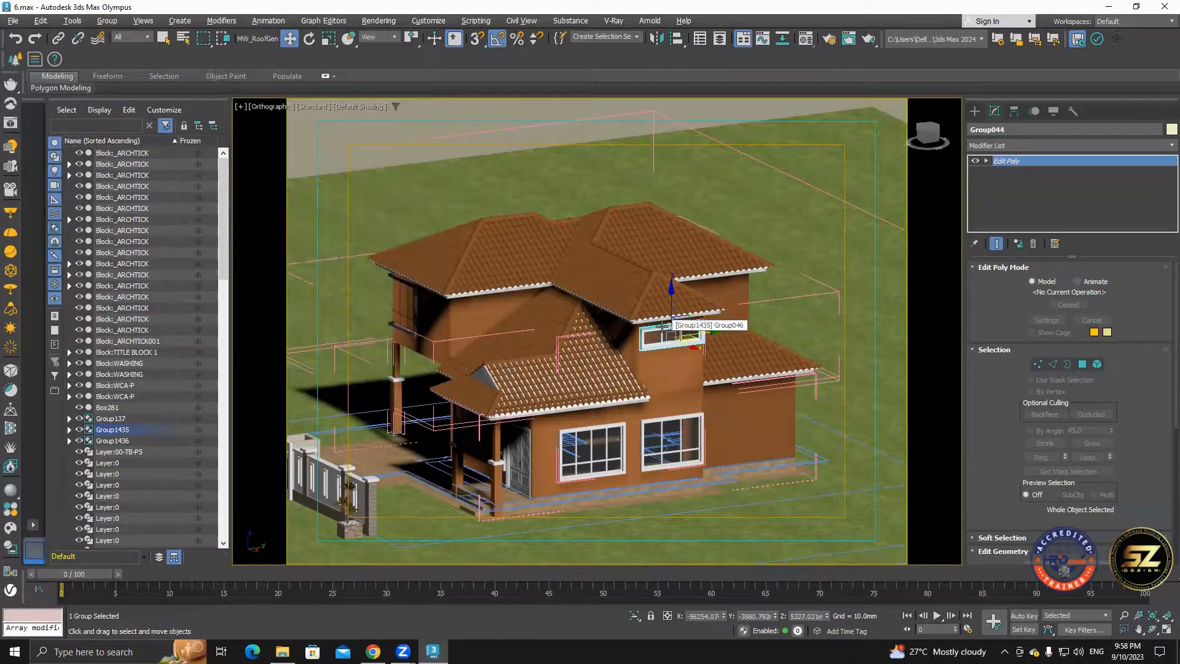
Clear the selection and look over the house from the window side around to the kitchen door side.
alt+middle_drag(663, 328, 645, 424)
scroll(623, 448, up, 5)
scroll(534, 393, down, 5)
scroll(645, 393, down, 5)
alt+middle_drag(667, 381, 693, 424)
scroll(693, 424, up, 4)
middle_drag(779, 308, 666, 344)
scroll(647, 359, down, 4)
key(ctrl+d)
scroll(563, 398, up, 4)
mouse_move(562, 398)
alt+middle_down()
mouse_move(608, 363)
mouse_move(556, 394)
alt+middle_up()
scroll(596, 393, down, 4)
scroll(690, 394, up, 4)
alt+middle_drag(731, 369, 705, 398)
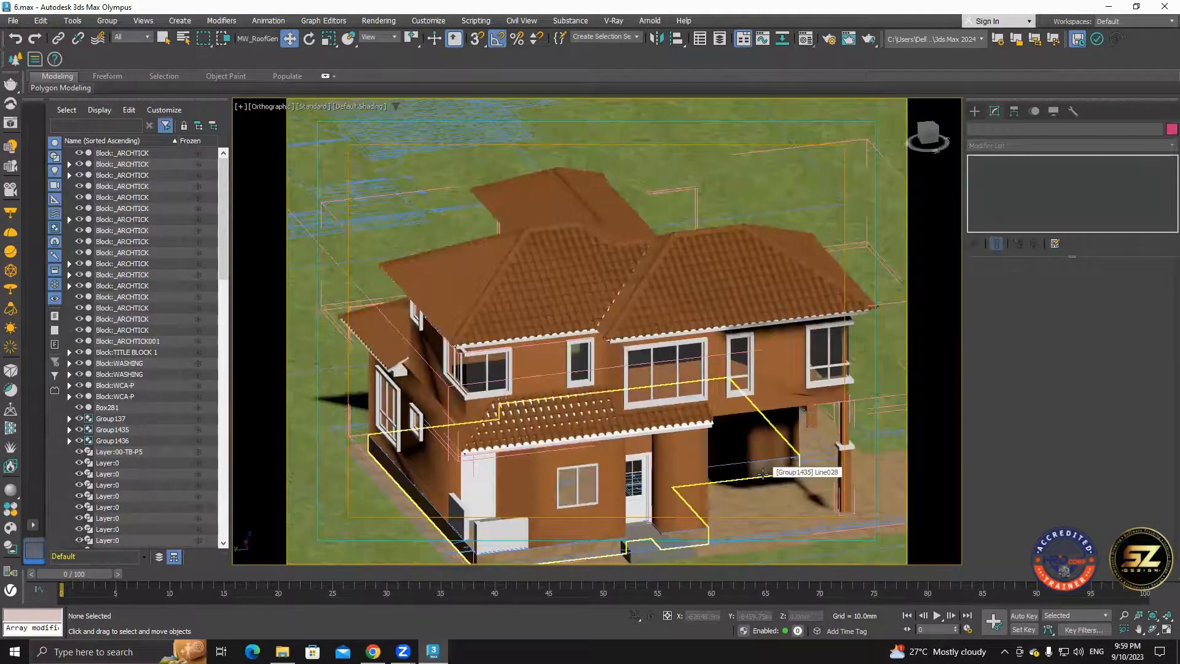
Inspect the white doors, entrance steps, low white walls and tiled lean-to roof up close.
scroll(658, 464, up, 4)
middle_drag(659, 464, 653, 274)
scroll(799, 479, down, 2)
middle_drag(734, 269, 676, 306)
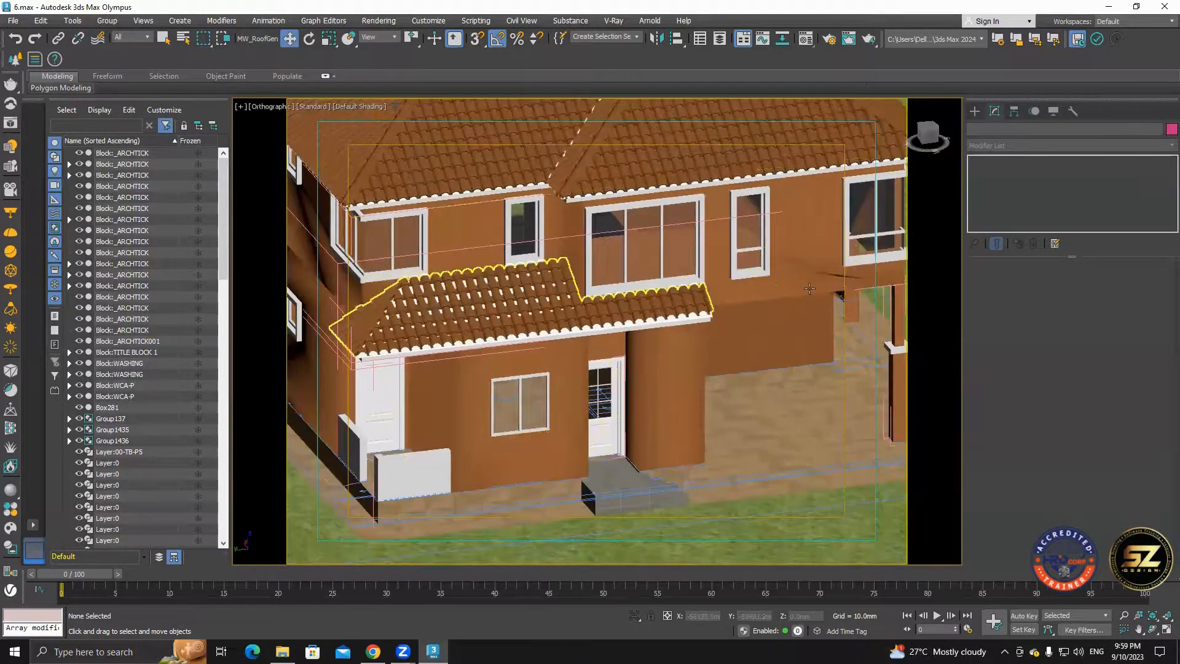
scroll(776, 374, down, 2)
middle_drag(776, 375, 727, 416)
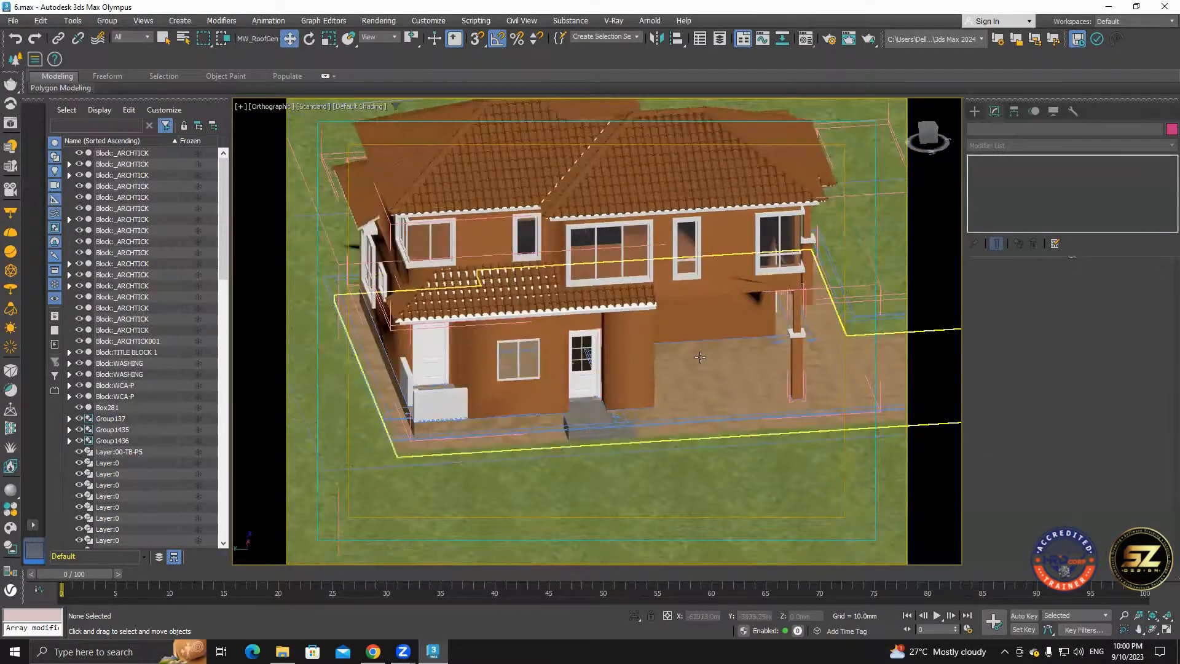
Switch to wireframe and draw a small snapped rectangle beside the exterior door near the low white wall.
alt+middle_drag(698, 355, 756, 354)
scroll(702, 411, up, 3)
alt+middle_drag(702, 411, 665, 411)
click(360, 106)
click(372, 234)
scroll(457, 419, up, 8)
click(975, 111)
click(1112, 209)
key(s)
drag(489, 418, 490, 447)
Extrude the small rectangle 1330 mm.
click(994, 112)
click(1030, 146)
click(988, 174)
In the back view, raise the extruded bar to Z 1375 mm on the low wall and set its extrusion to 2465 mm.
scroll(706, 384, down, 8)
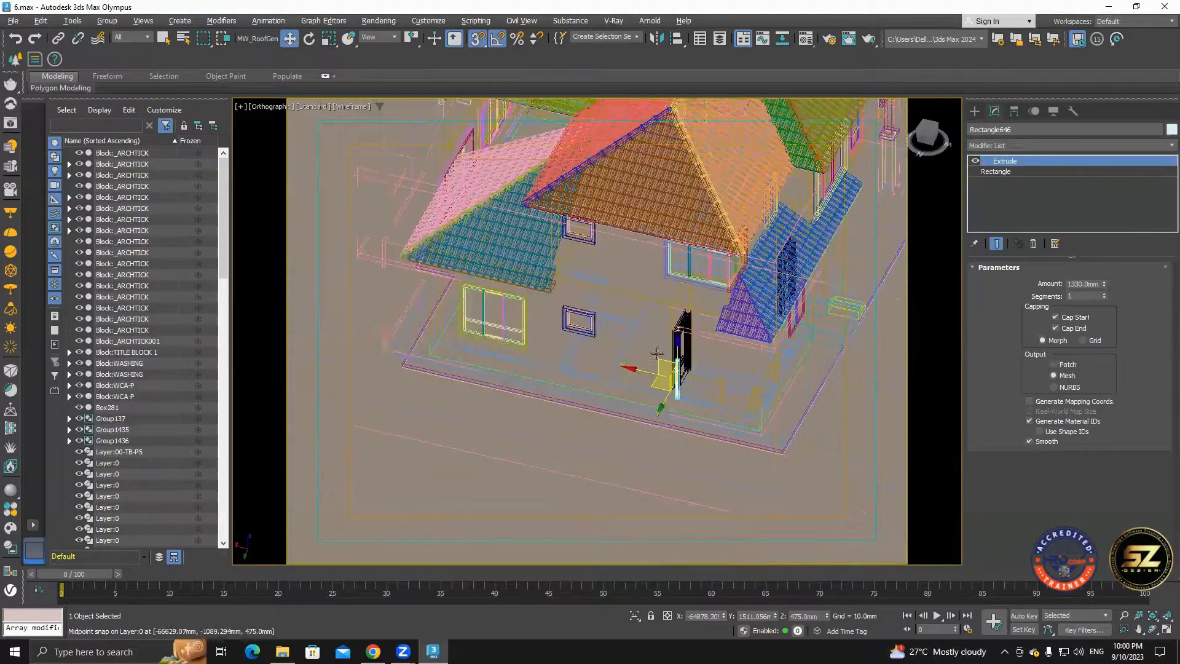
middle_drag(707, 384, 613, 395)
click(357, 107)
click(358, 120)
key(k)
scroll(631, 344, up, 10)
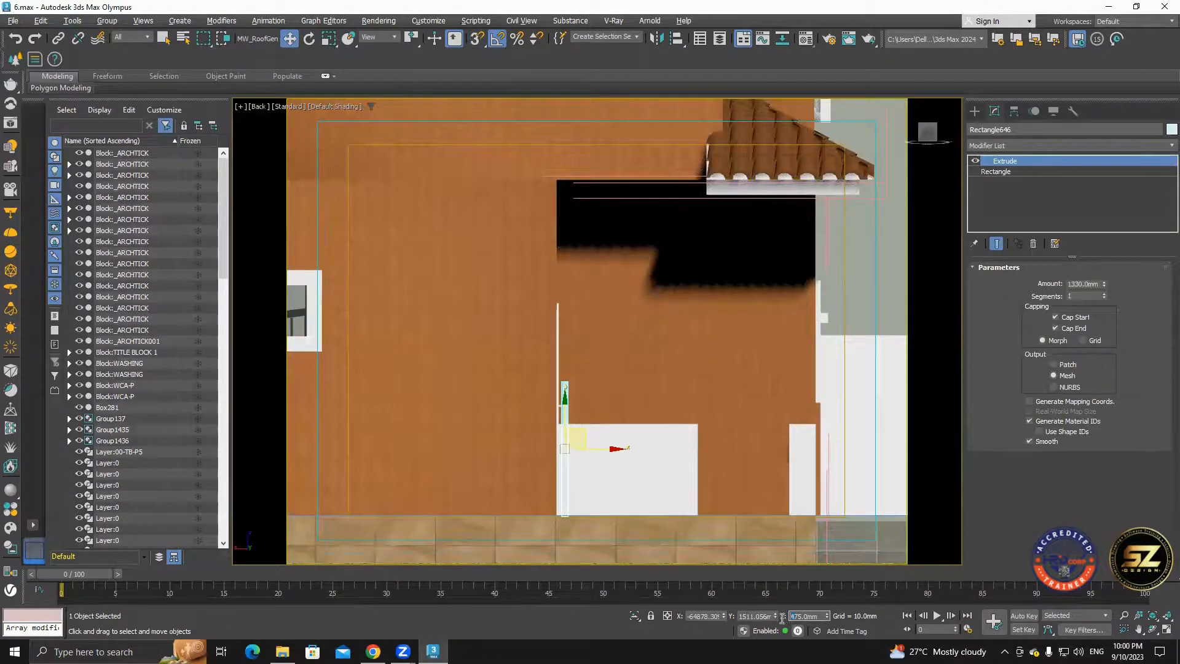
text(13)
key(Return)
scroll(554, 437, up, 5)
scroll(602, 398, down, 5)
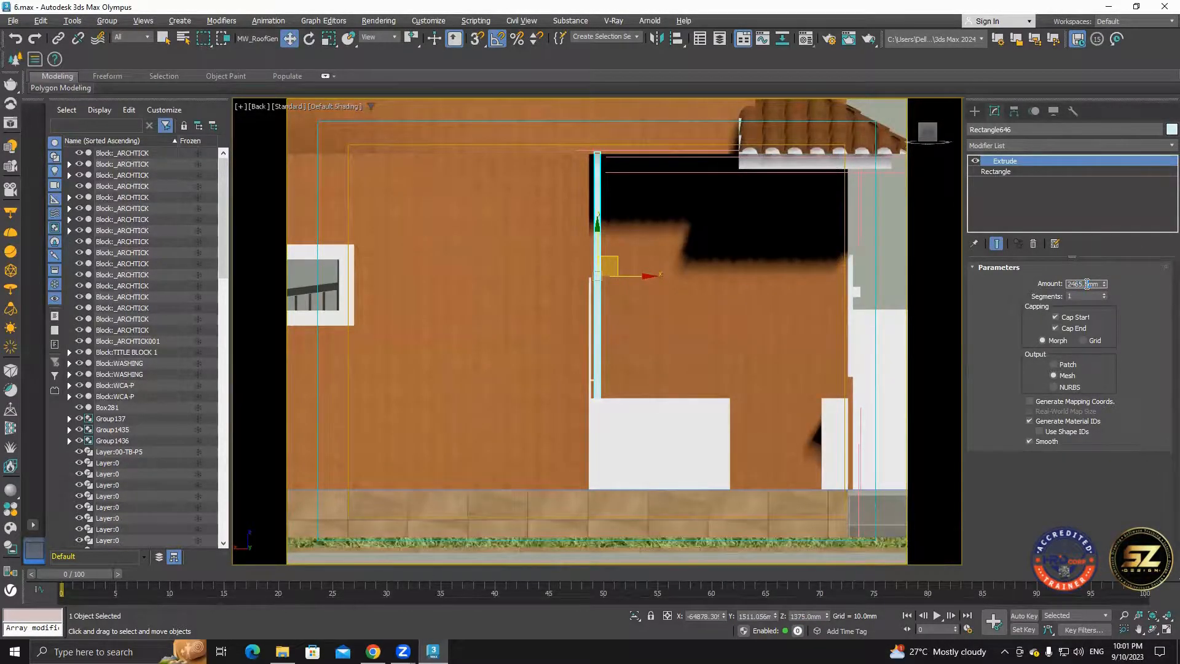
Apply the Wood material from the Material Editor to the tall bar on the low wall.
scroll(640, 377, down, 7)
alt+middle_drag(640, 377, 571, 406)
scroll(553, 342, up, 7)
key(m)
scroll(547, 332, up, 4)
drag(791, 240, 531, 344)
scroll(541, 308, down, 5)
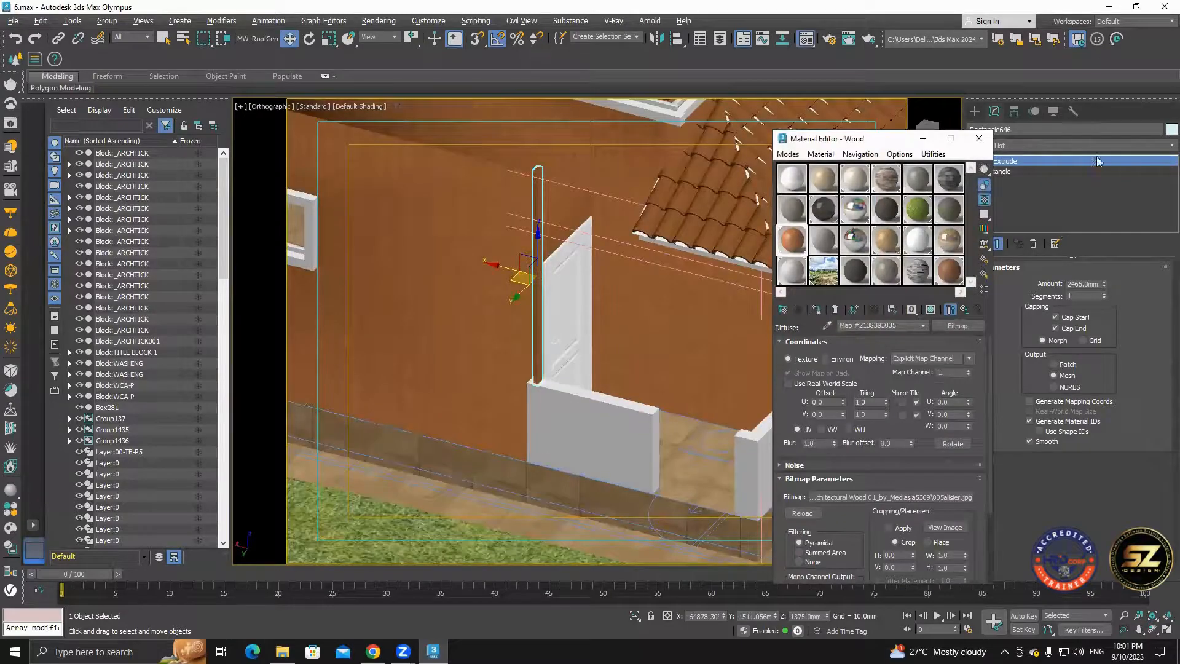
Add a UVW Map to the wooden bar with length, width and height of 300 mm.
click(1098, 146)
scroll(1011, 623, down, 10)
click(996, 510)
click(1090, 485)
click(479, 356)
click(530, 387)
scroll(528, 396, up, 5)
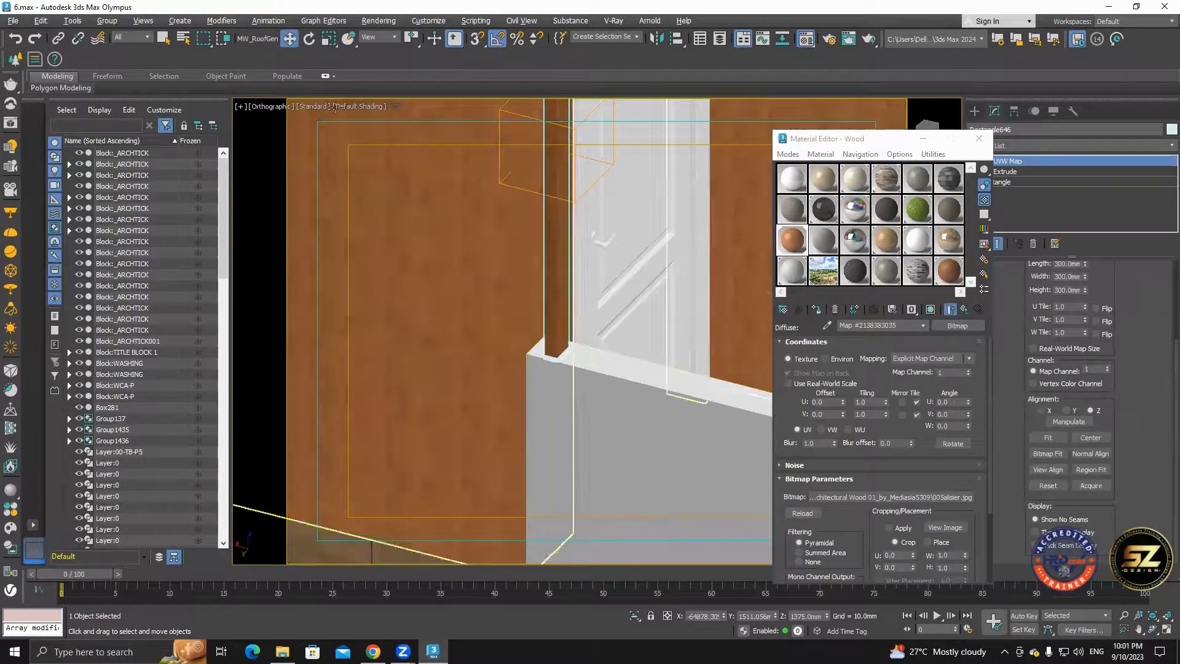
Switch to wireframe and clone the wooden bar with snapping onto the next small square of the layout plan.
click(346, 107)
click(363, 217)
scroll(532, 297, down, 5)
scroll(521, 282, up, 3)
mouse_move(532, 298)
alt+middle_down()
mouse_move(522, 282)
mouse_move(527, 314)
alt+middle_up()
scroll(520, 285, up, 4)
key(s)
shift+drag(509, 284, 601, 414)
scroll(517, 295, down, 2)
click(543, 313)
click(590, 377)
Clone further evenly spaced bars to make a row of seven on the layout plan's squares.
middle_drag(620, 420, 562, 413)
double_click(602, 333)
shift+drag(606, 428, 707, 456)
text(5)
click(592, 377)
scroll(621, 416, down, 2)
click(592, 377)
Select the seven cloned bars and combine them into one group.
scroll(651, 381, down, 5)
scroll(627, 387, up, 3)
ctrl+click(604, 387)
ctrl+click(584, 382)
scroll(569, 372, up, 3)
ctrl+click(544, 362)
ctrl+click(496, 343)
alt+middle_drag(605, 398, 605, 424)
click(106, 21)
click(116, 35)
key(Return)
key(m)
Draw a snapped guide rectangle between the door frame and the first bar of the group.
scroll(595, 370, up, 3)
scroll(594, 371, up, 1)
alt+middle_drag(594, 370, 779, 298)
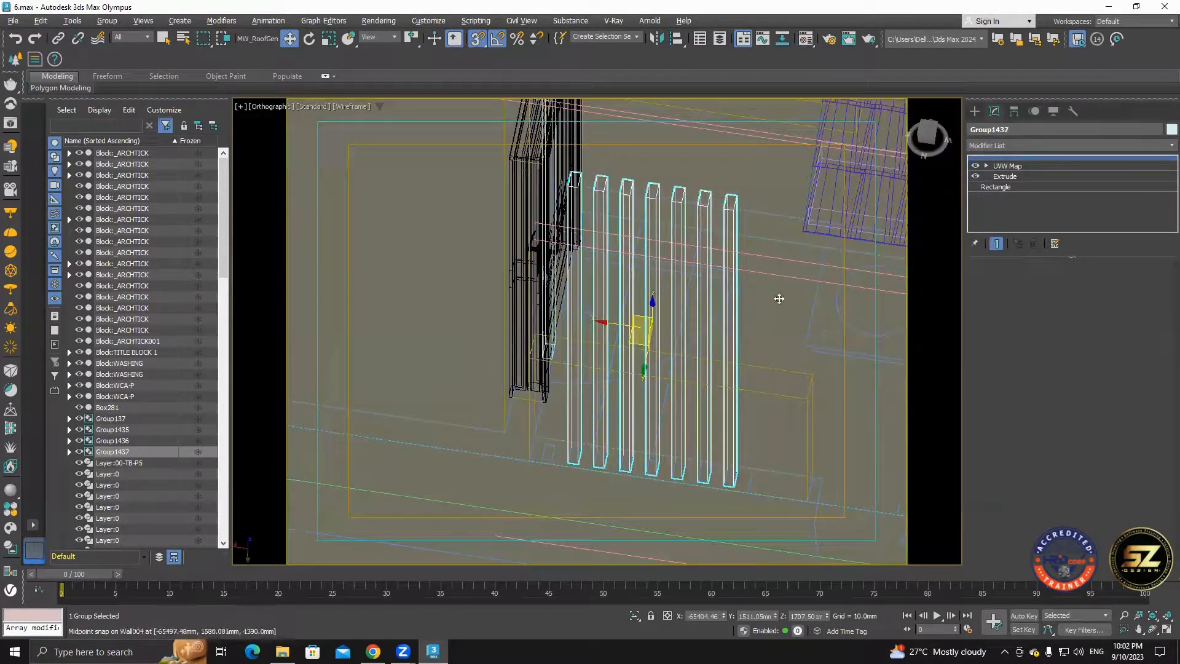
key(alt+r)
scroll(560, 367, up, 3)
drag(546, 339, 578, 547)
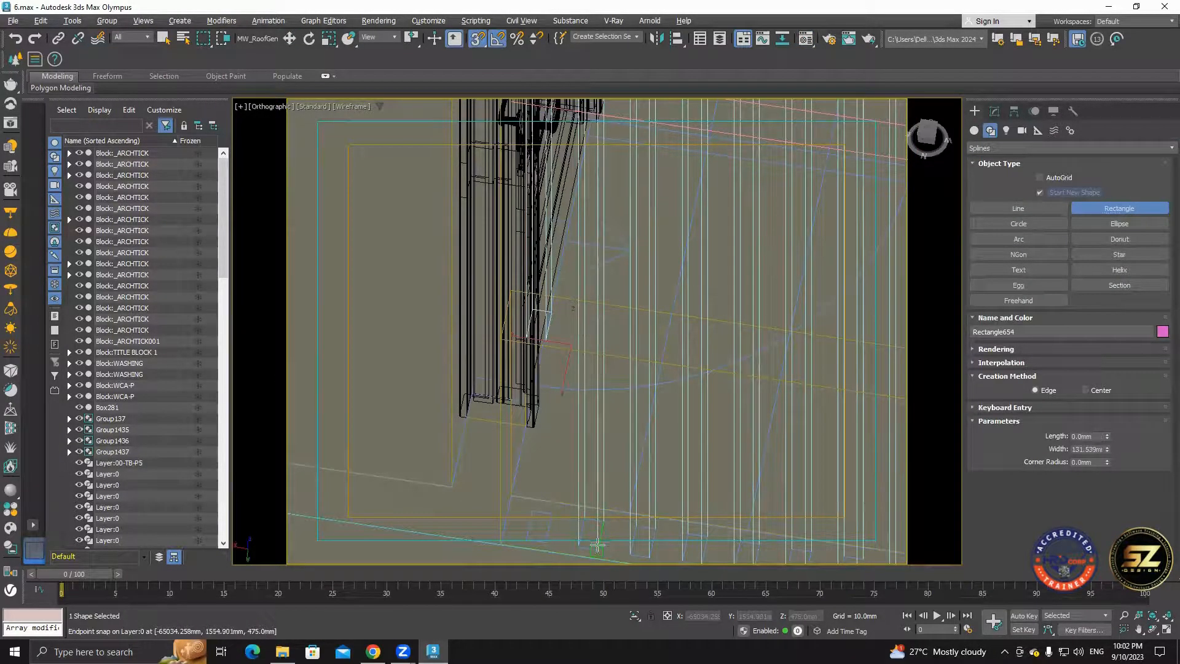
scroll(605, 521, down, 5)
scroll(481, 279, up, 3)
Raise the seven-bar group 900 mm from the layout plan onto the top of the low wall.
key(w)
scroll(481, 280, up, 3)
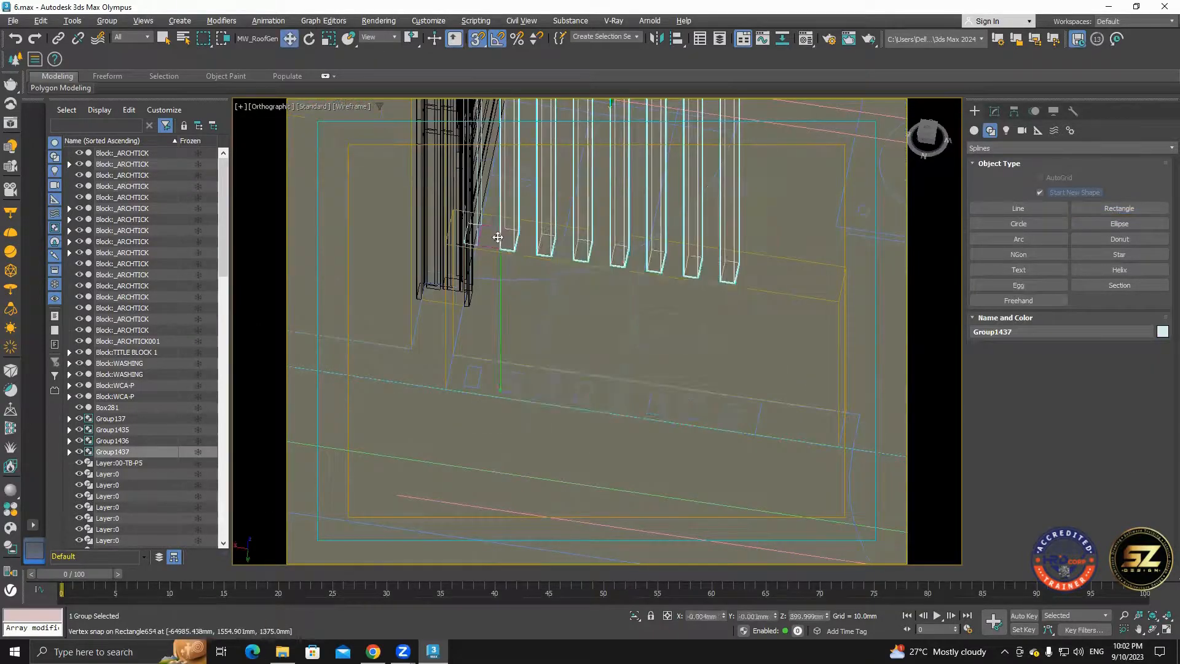
scroll(481, 280, down, 3)
scroll(674, 461, up, 3)
click(540, 370)
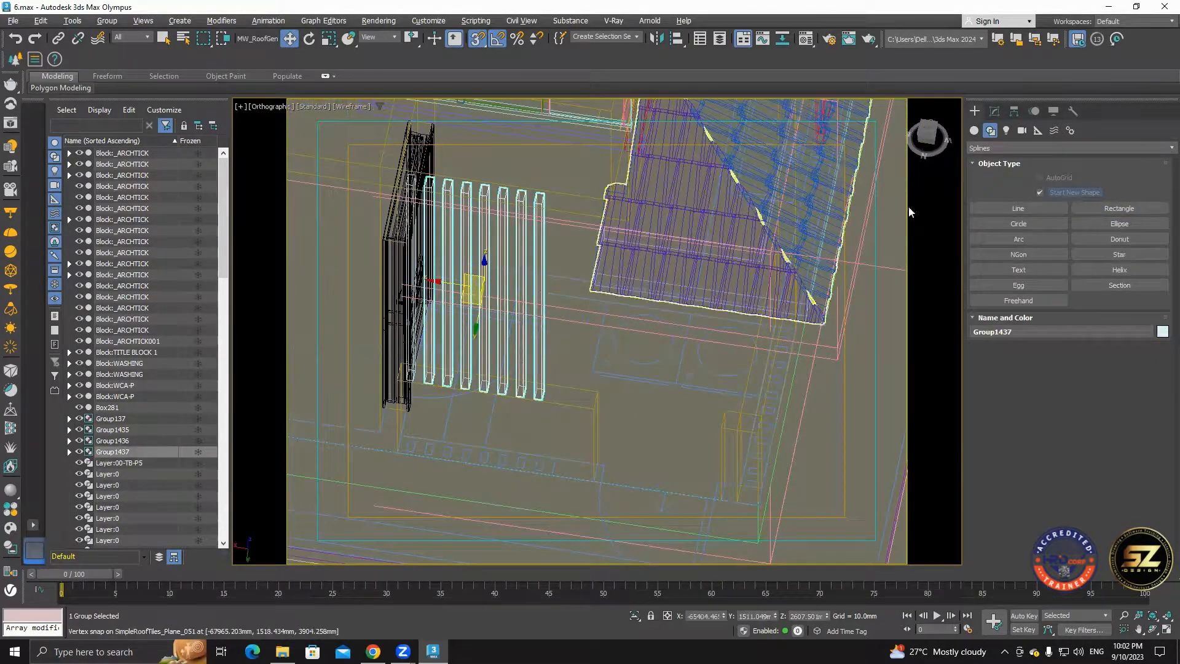
Clone the seven-bar group across towards the other low wall.
scroll(447, 379, up, 3)
scroll(447, 379, down, 4)
scroll(822, 488, up, 5)
mouse_move(413, 377)
shift+mouse_down()
mouse_move(821, 487)
mouse_move(836, 361)
shift+mouse_up()
key(Return)
middle_drag(835, 361, 549, 431)
key(s)
Rotate the cloned bar group to run in line with the other low wall.
click(310, 39)
scroll(535, 360, down, 5)
scroll(569, 301, up, 1)
drag(549, 299, 608, 297)
scroll(550, 454, up, 2)
Snap the rotated bar group onto the plan squares of the second low wall and add another group to extend the row.
click(290, 39)
scroll(614, 496, up, 2)
drag(443, 323, 444, 323)
scroll(456, 326, down, 6)
alt+middle_drag(457, 326, 527, 362)
scroll(559, 375, up, 6)
click(583, 413)
scroll(369, 424, up, 2)
mouse_move(502, 351)
mouse_down()
mouse_move(471, 391)
mouse_move(677, 376)
mouse_up()
Open the added bar group, trim the bars beyond the second low wall down to four, and close the open group.
scroll(513, 444, down, 10)
scroll(431, 467, up, 5)
click(616, 381)
scroll(676, 399, down, 4)
scroll(775, 348, up, 3)
middle_drag(780, 326, 683, 334)
click(114, 72)
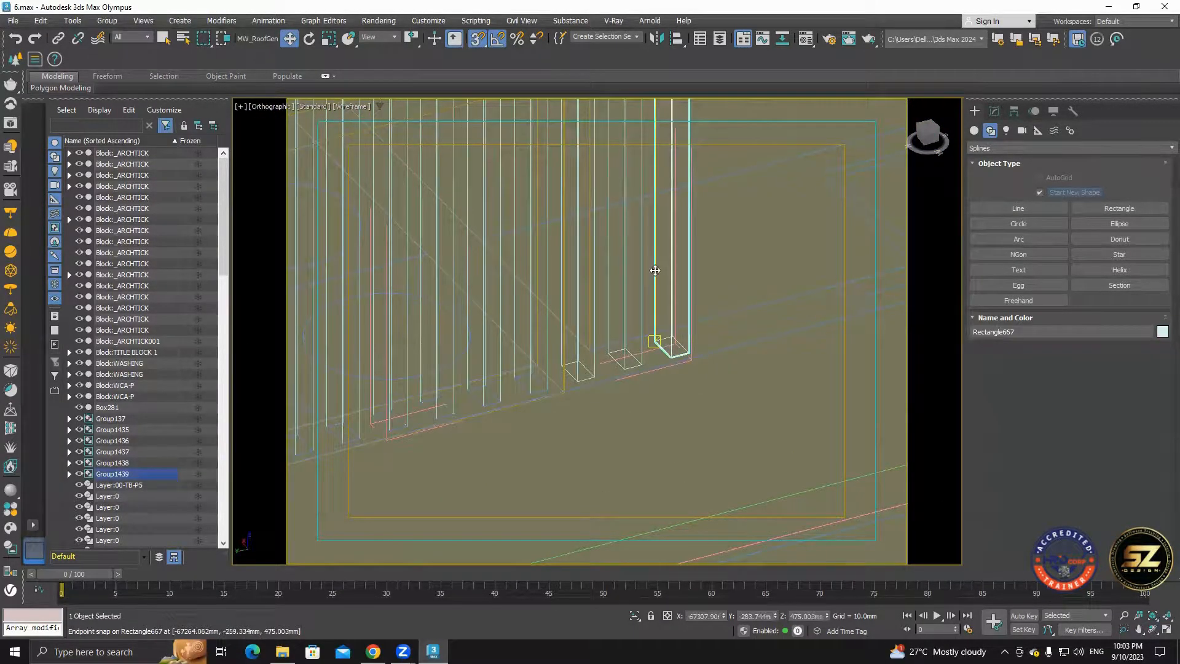
scroll(561, 384, down, 6)
scroll(637, 311, up, 4)
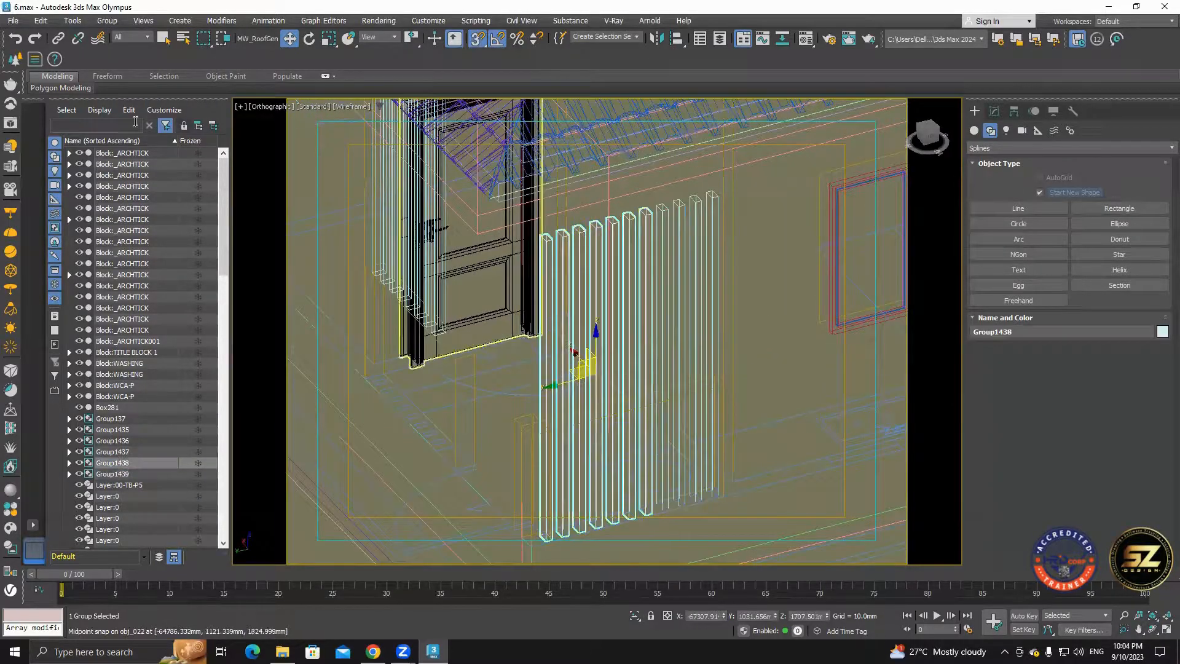
scroll(472, 394, up, 5)
scroll(609, 411, down, 6)
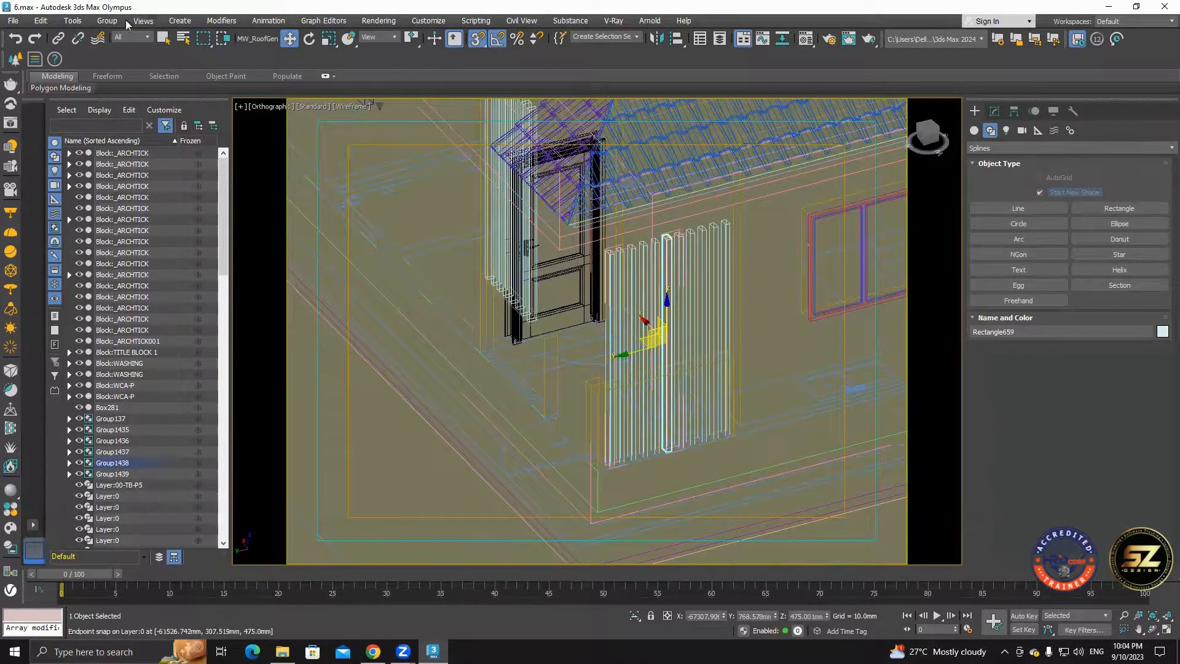
click(109, 21)
click(114, 97)
Combine all bars of the second low wall into one group and raise it 900 mm onto the wall's top.
scroll(684, 311, up, 2)
scroll(532, 274, up, 2)
mouse_move(533, 273)
mouse_down()
mouse_move(672, 368)
mouse_move(711, 516)
mouse_move(703, 466)
mouse_move(745, 307)
mouse_move(707, 343)
mouse_up()
scroll(701, 486, up, 3)
scroll(703, 461, down, 5)
click(289, 39)
click(781, 236)
click(119, 41)
click(566, 346)
scroll(688, 454, up, 4)
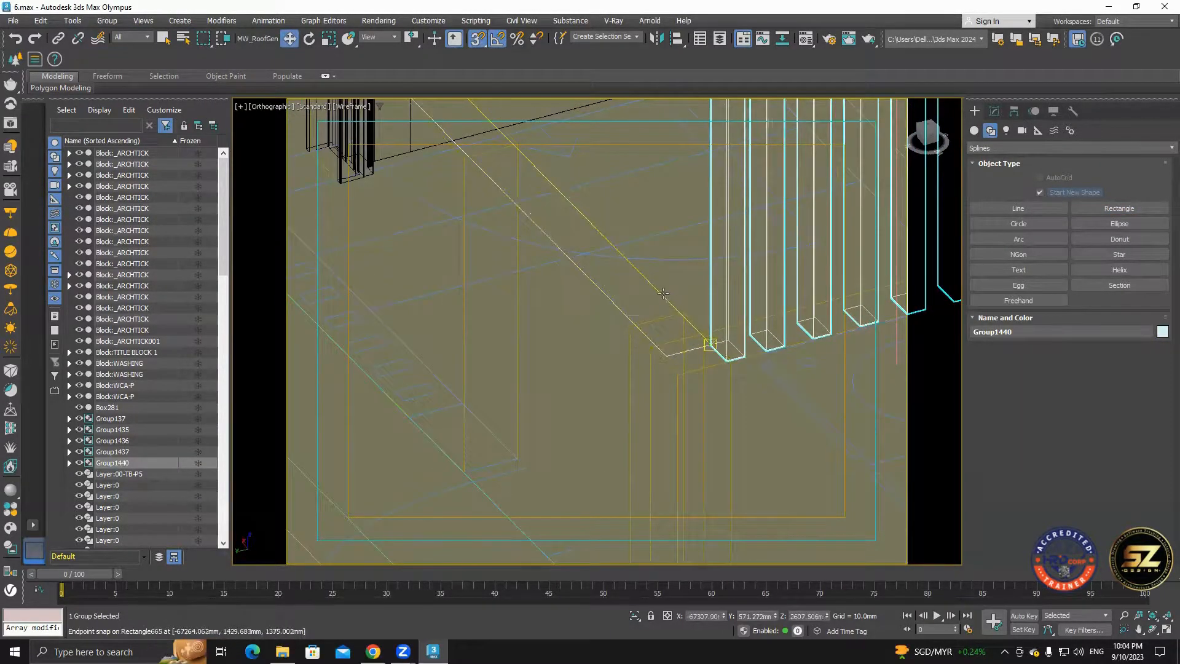
Delete the long thin guide rectangle beside the second bar group and return to the shaded display.
click(664, 292)
key(Delete)
scroll(701, 411, down, 8)
key(F3)
mouse_move(401, 233)
alt+middle_down()
mouse_move(670, 390)
mouse_move(682, 350)
alt+middle_up()
scroll(682, 350, down, 3)
scroll(614, 394, up, 8)
click(598, 400)
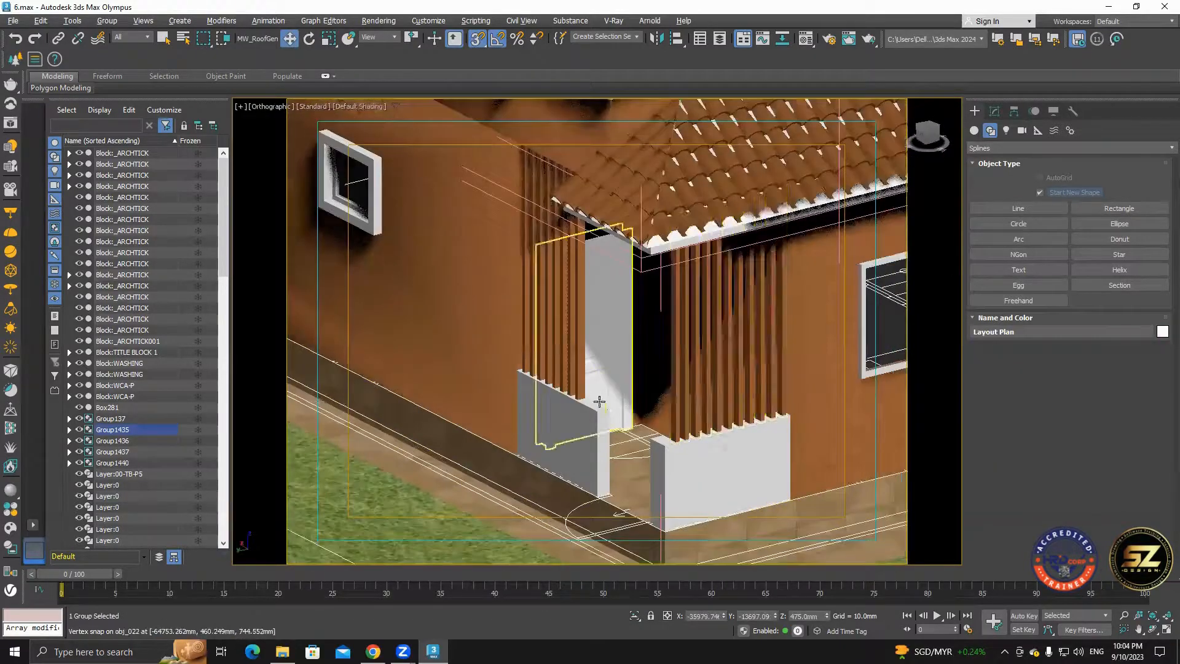
Return to wireframe and clone the seven-bar group along the first low wall to continue its row of bars.
scroll(617, 434, down, 4)
scroll(617, 436, up, 6)
click(360, 107)
click(369, 235)
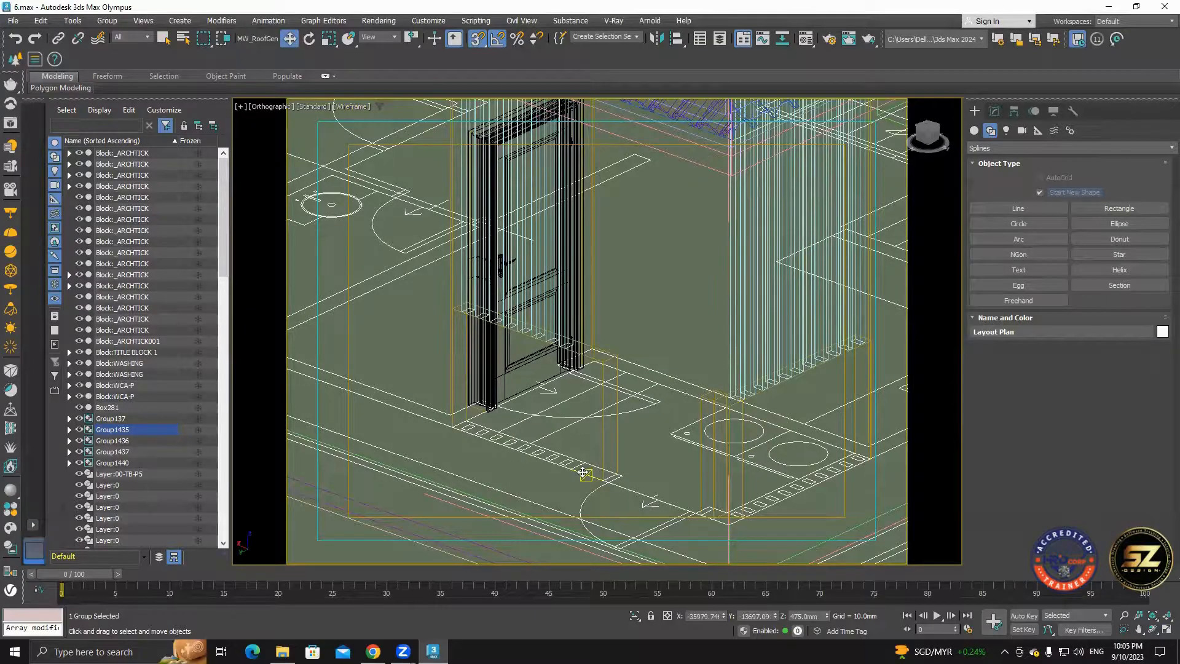
scroll(590, 414, up, 3)
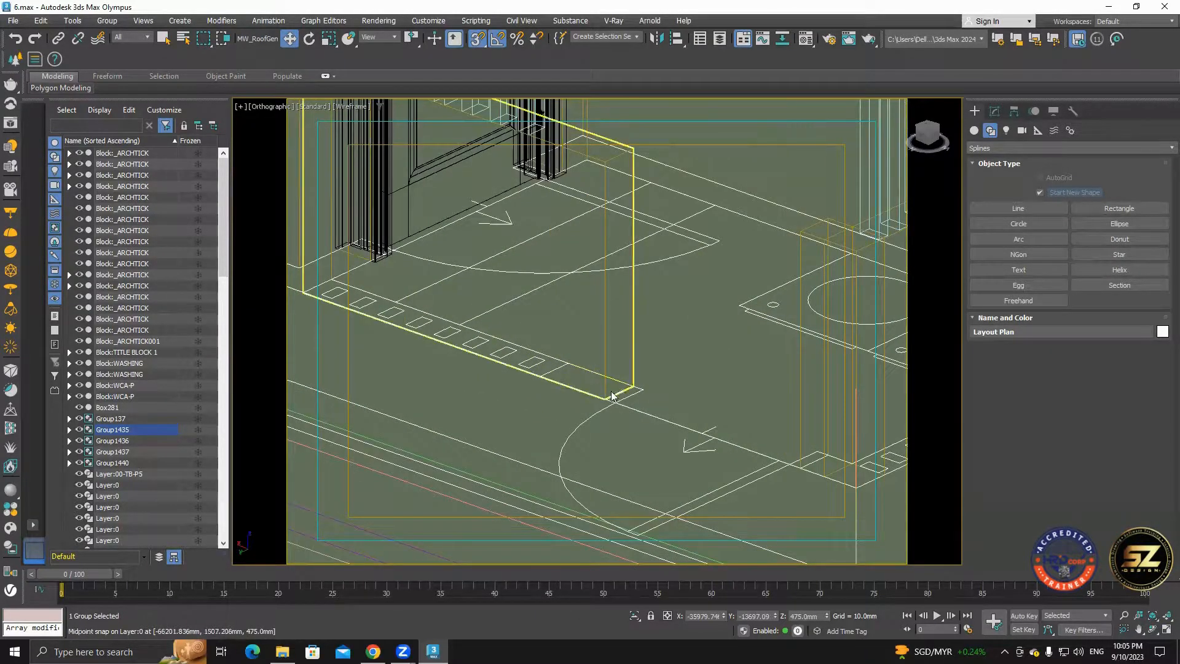
scroll(612, 395, down, 5)
click(591, 251)
scroll(505, 145, up, 6)
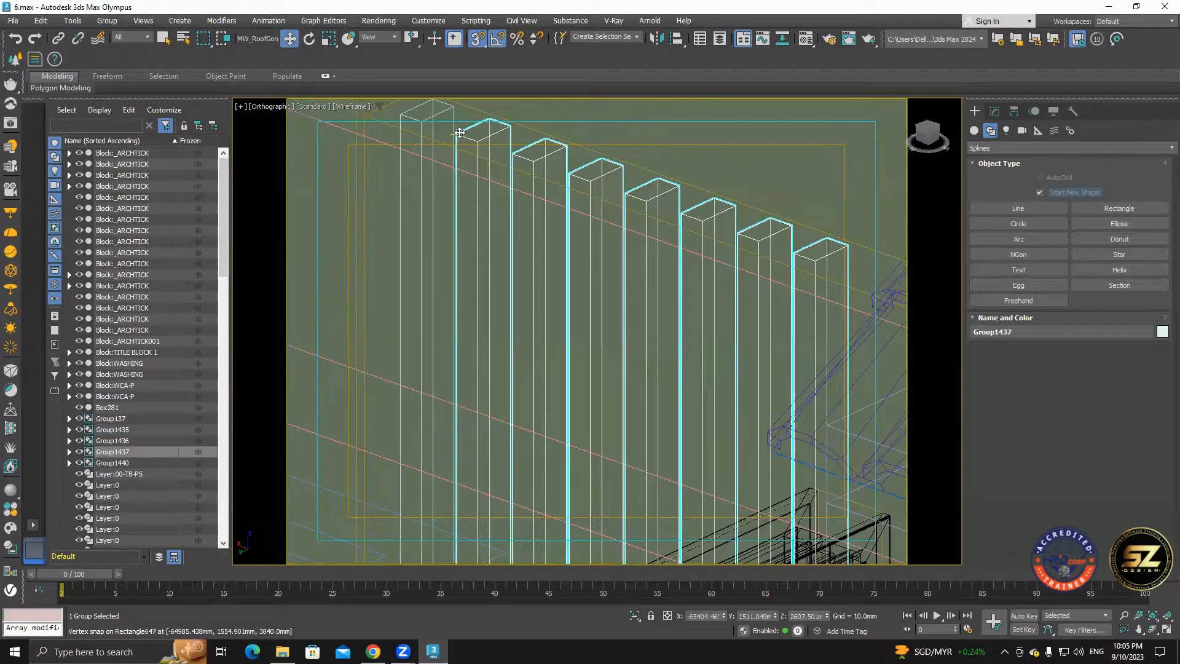
middle_drag(505, 145, 361, 153)
shift+drag(308, 144, 682, 275)
Open the newly cloned bar group and remove the bars that extend past the end of the first low wall.
click(122, 78)
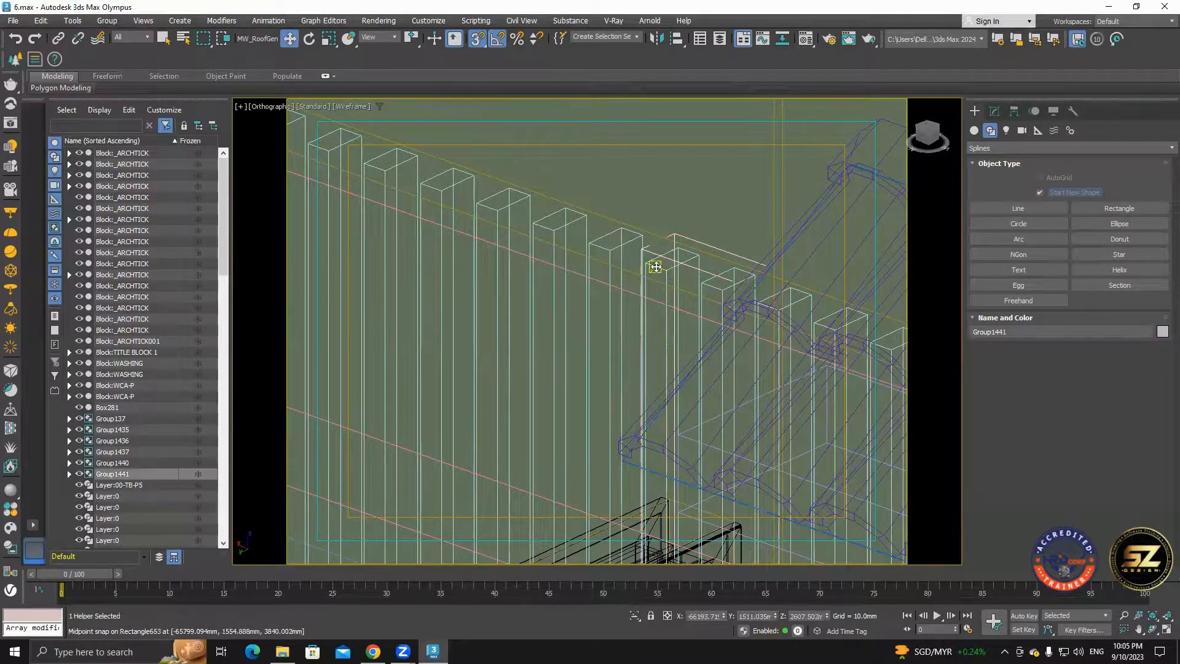
click(663, 240)
scroll(661, 246, down, 8)
scroll(674, 425, up, 4)
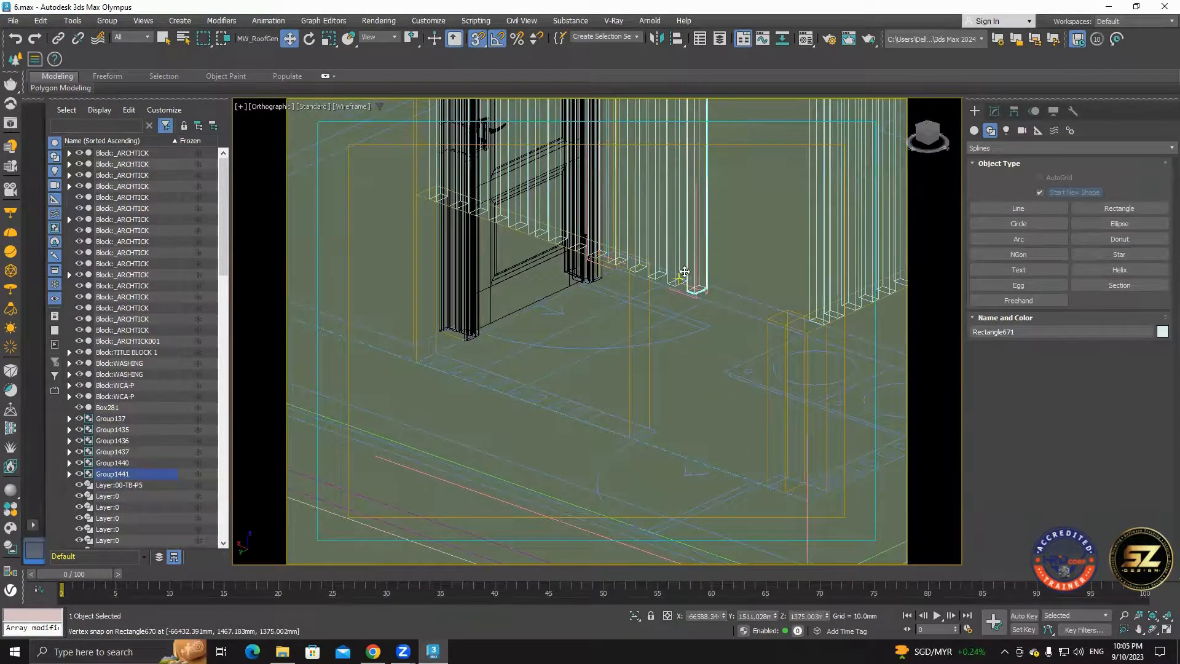
scroll(632, 251, down, 5)
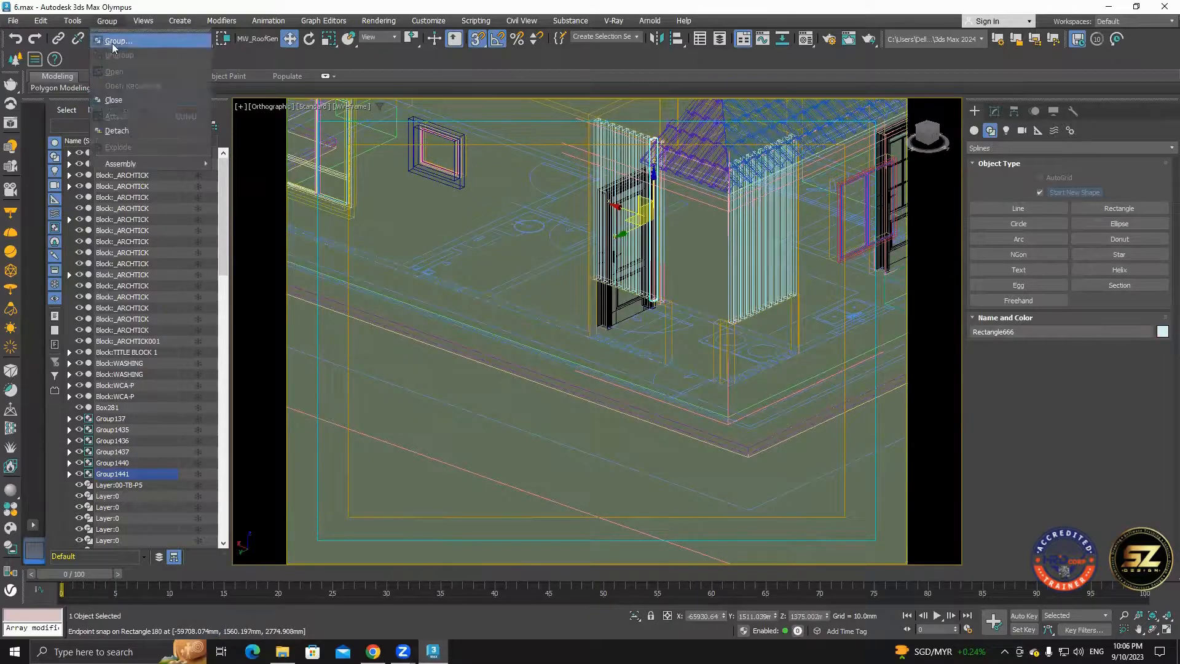
Inspect the wooden bar screens above both low walls in shaded display from several angles.
key(F3)
scroll(394, 111, down, 5)
click(695, 363)
mouse_move(725, 375)
alt+middle_down()
mouse_move(820, 426)
mouse_move(689, 363)
alt+middle_up()
scroll(682, 344, up, 5)
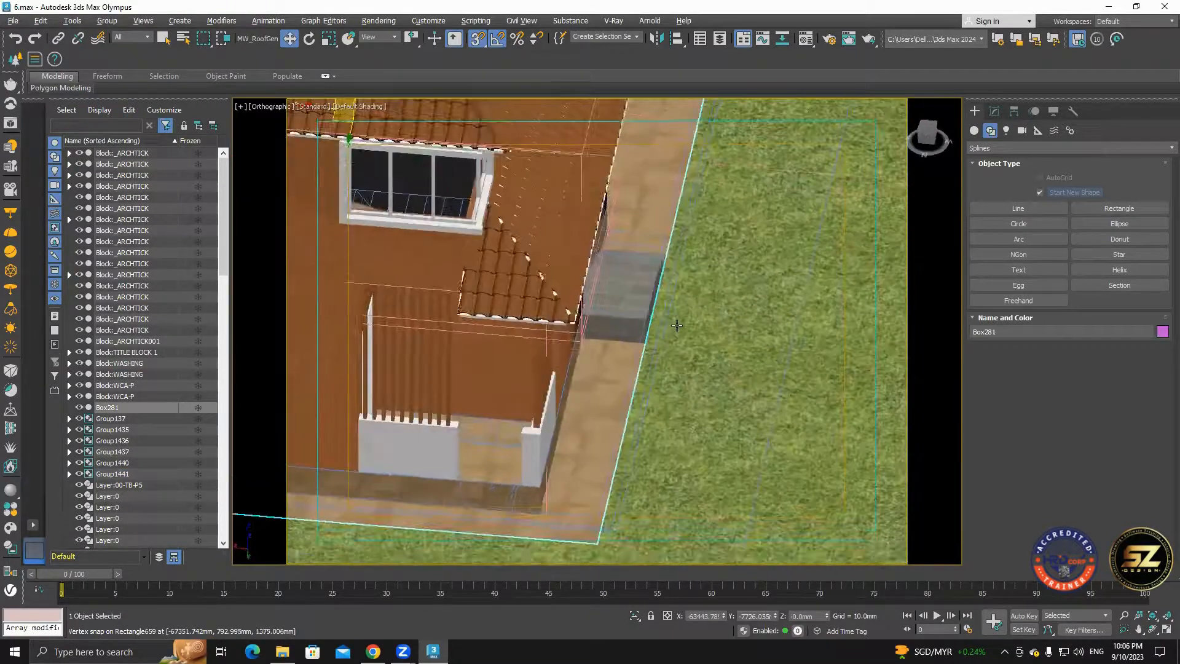
alt+middle_drag(660, 311, 677, 325)
click(393, 371)
alt+middle_drag(393, 371, 427, 281)
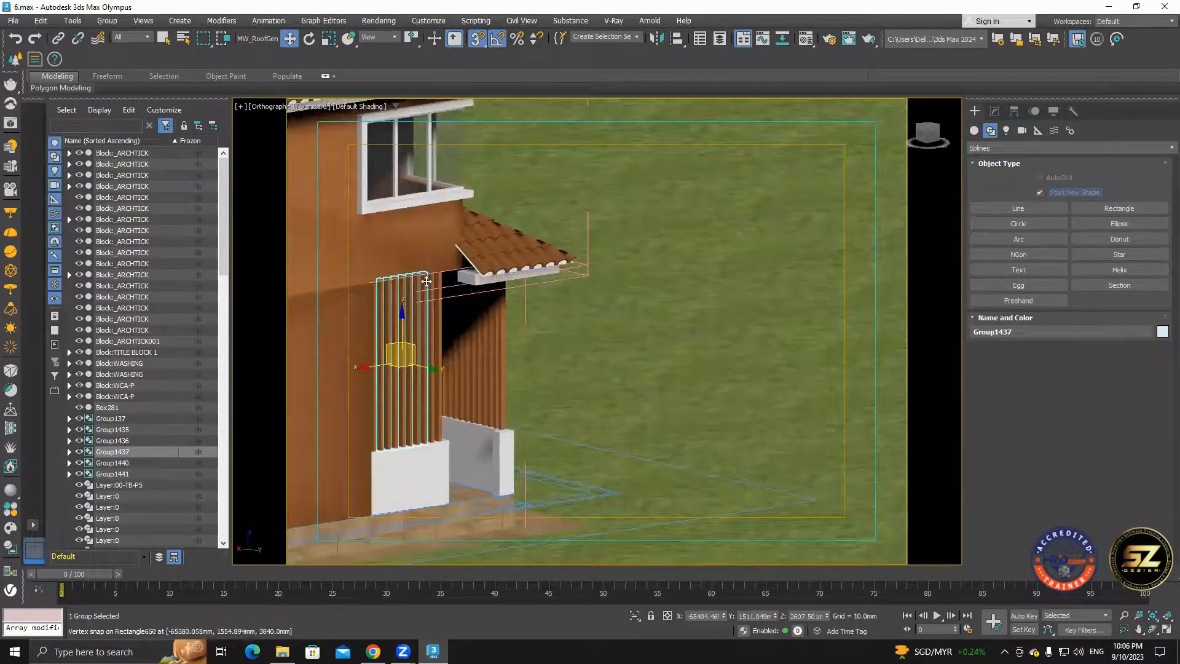
Inspect the gap between the two low walls and their wooden bar screens from several angles.
scroll(472, 385, down, 4)
alt+middle_drag(473, 386, 295, 431)
click(456, 406)
scroll(456, 405, down, 2)
scroll(458, 400, up, 2)
alt+middle_drag(458, 400, 454, 365)
scroll(528, 443, up, 3)
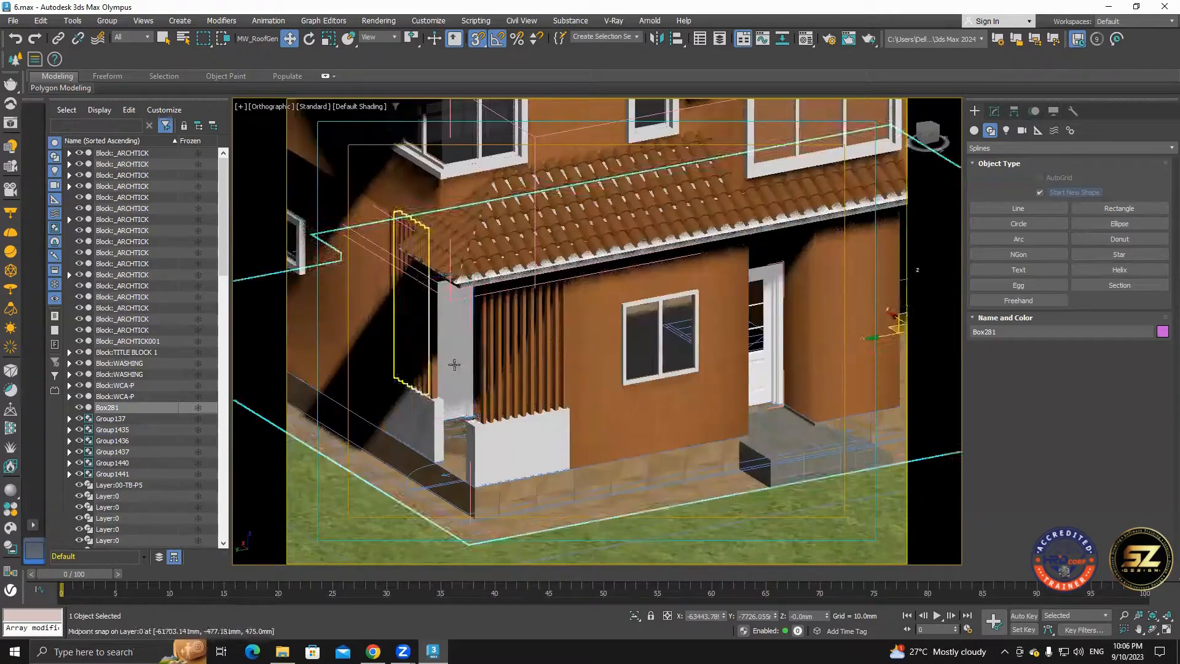
Try a copy of the white panel door at the gap between the two low walls.
click(591, 378)
alt+middle_drag(591, 378, 717, 372)
scroll(707, 381, up, 4)
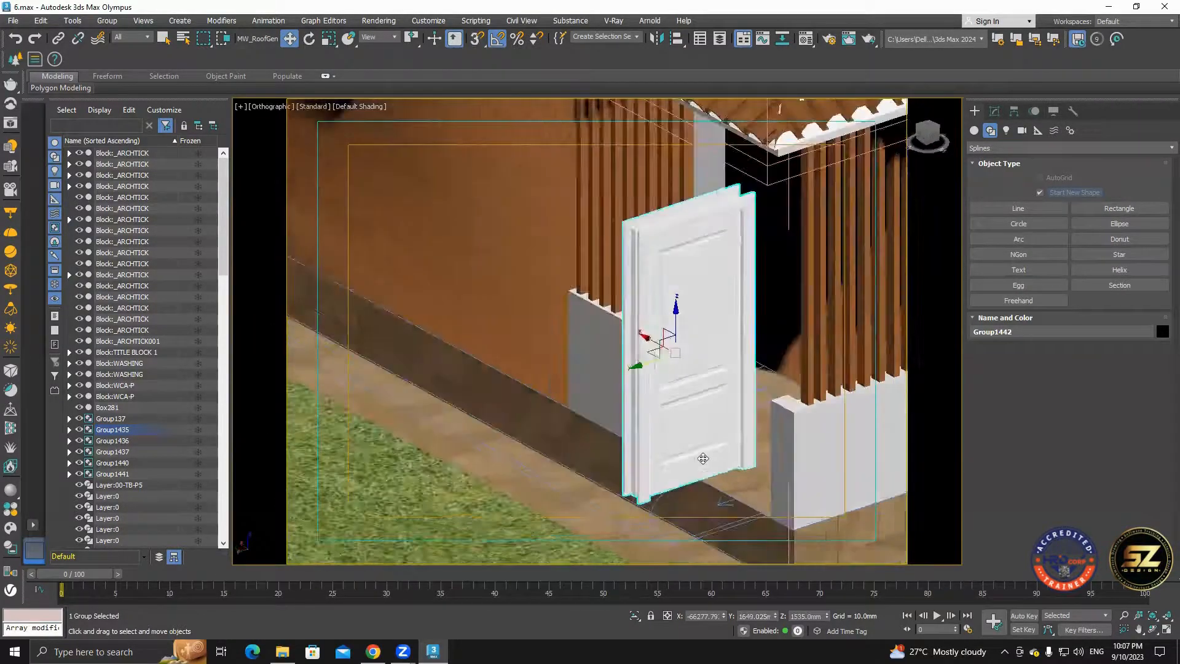
alt+middle_drag(700, 459, 725, 373)
key(e)
alt+middle_drag(647, 364, 676, 354)
Switch to Chrome, open the 3dsky model site in a new tab and search it for "yard door".
click(373, 651)
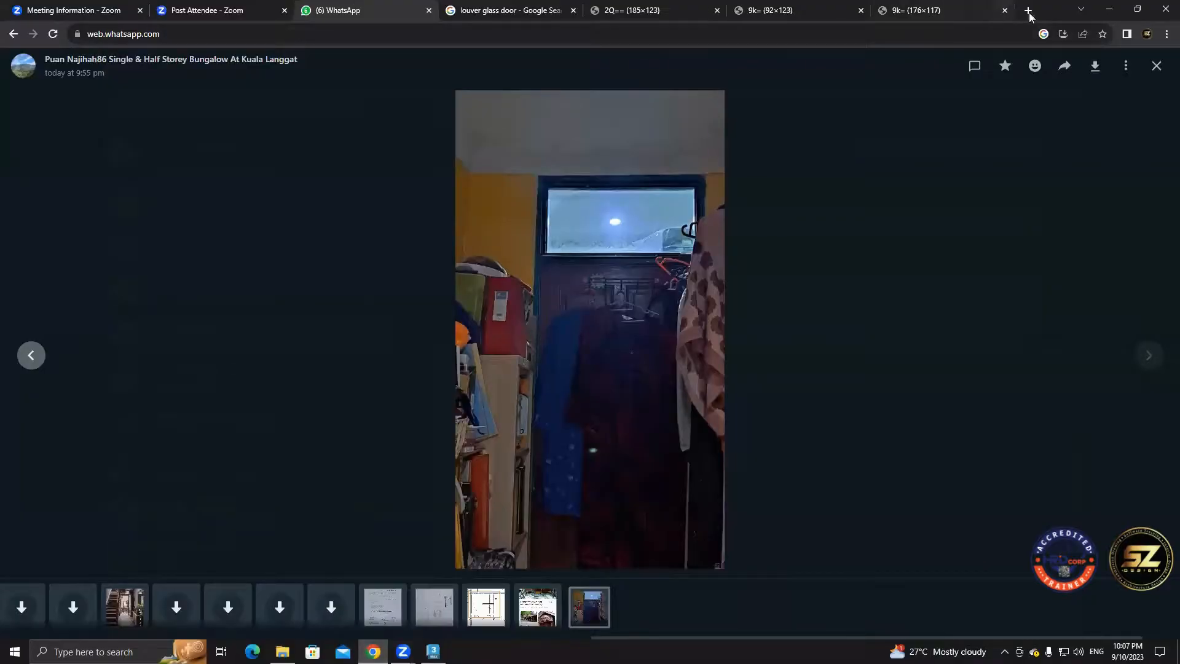
click(1028, 11)
click(506, 257)
text(3d)
click(476, 316)
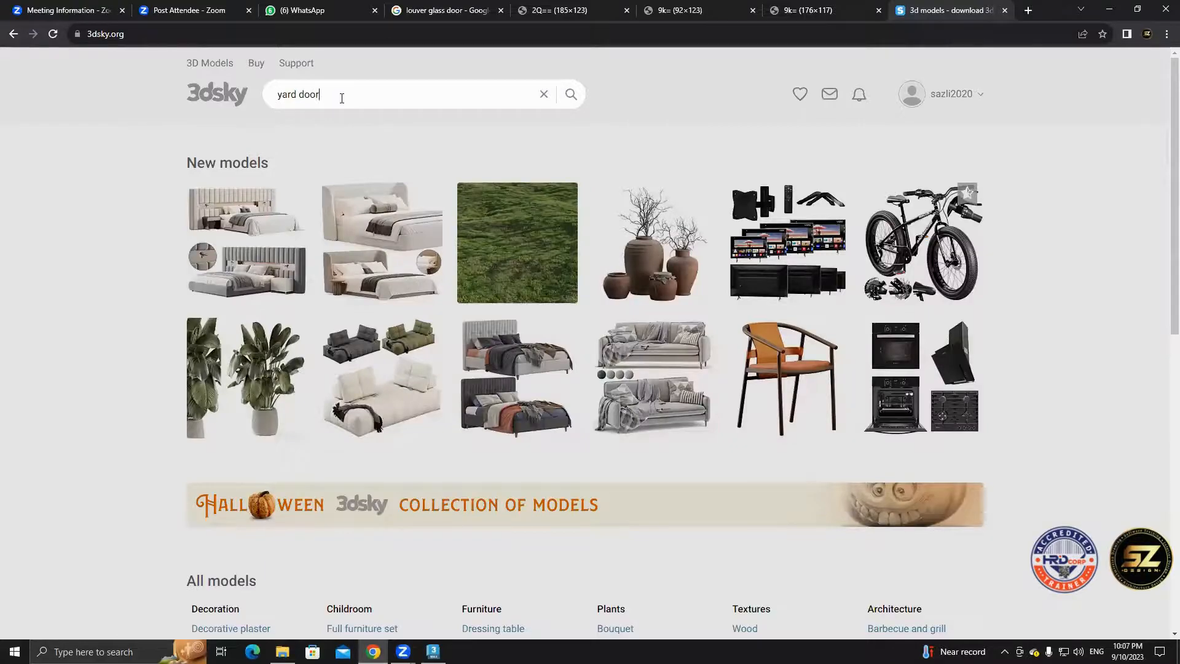
key(Return)
Limit the search to free models in the Doors category and browse the results for "DOOR DOOR".
click(414, 150)
drag(298, 95, 241, 104)
text(laundry)
key(Return)
key(BackSpace)
click(344, 154)
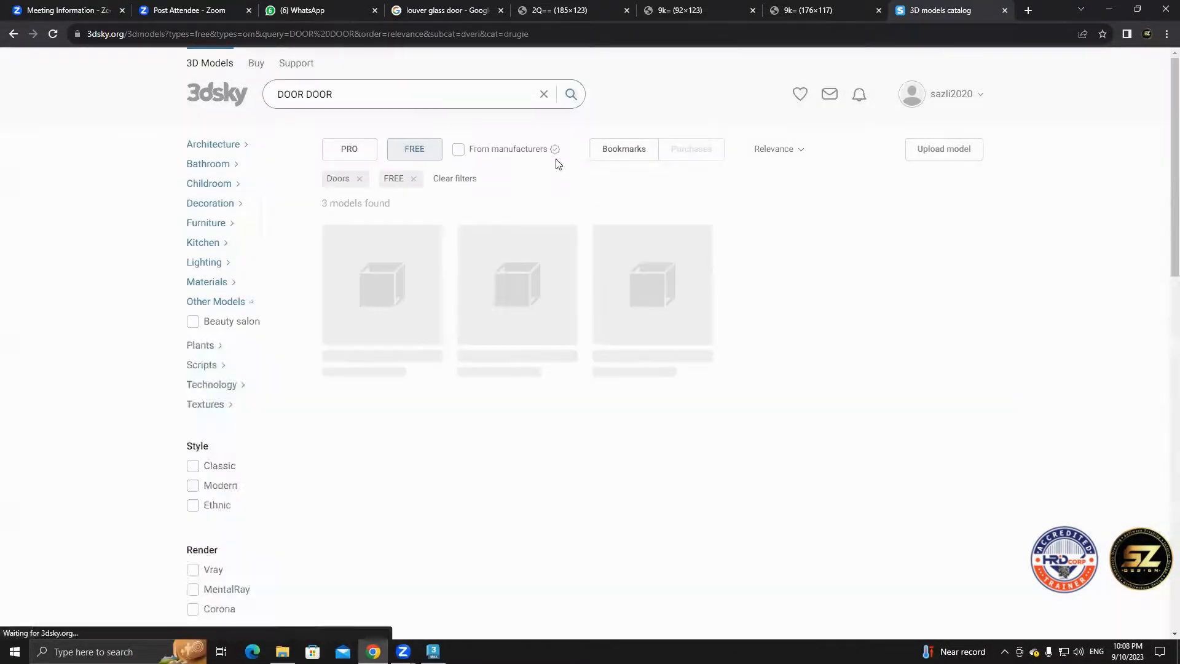
scroll(296, 434, down, 4)
scroll(559, 453, down, 15)
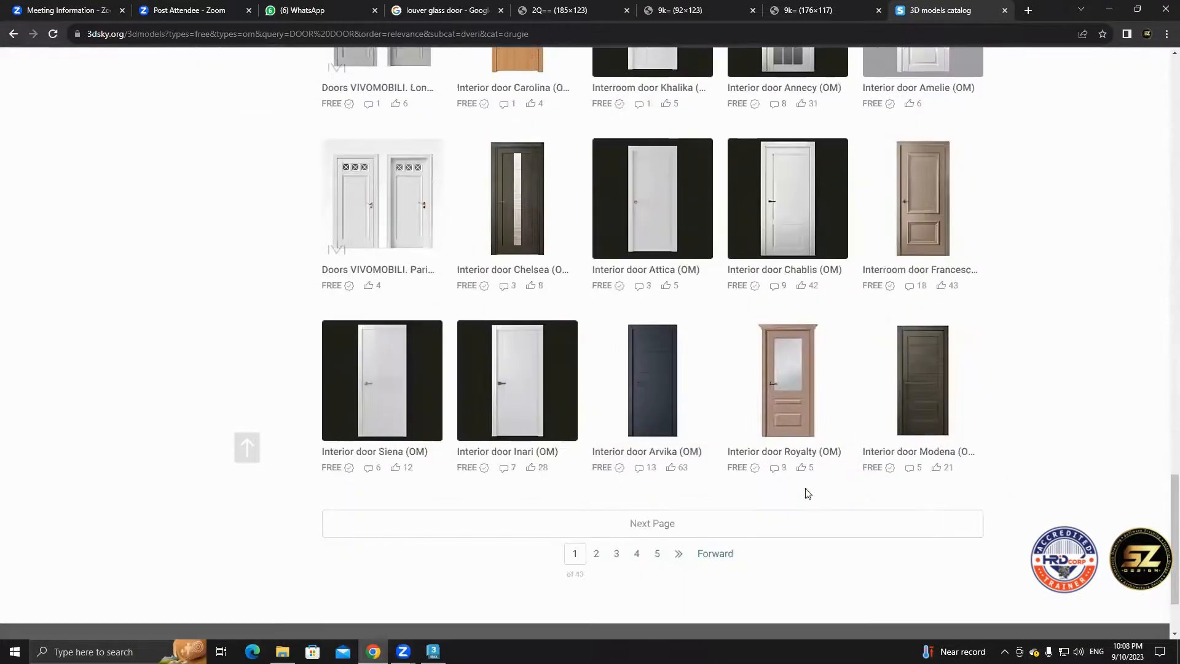
scroll(808, 493, up, 15)
Search the free door models for "door metal", look through the first page of results and go on to page 2.
click(307, 94)
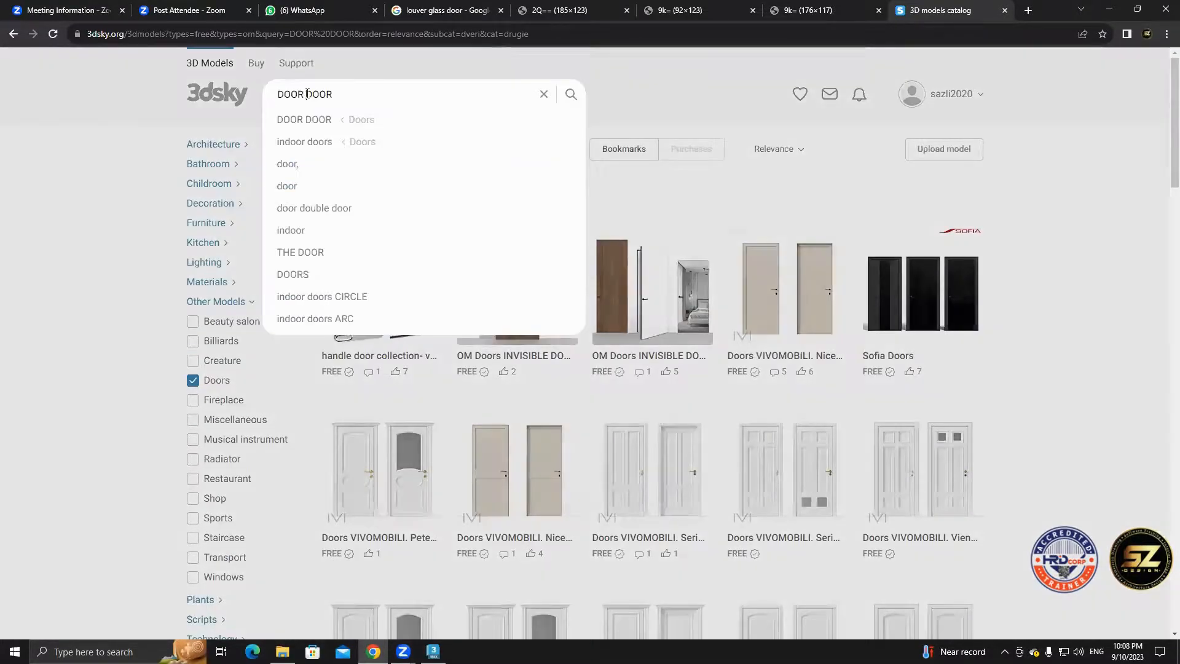
key(Return)
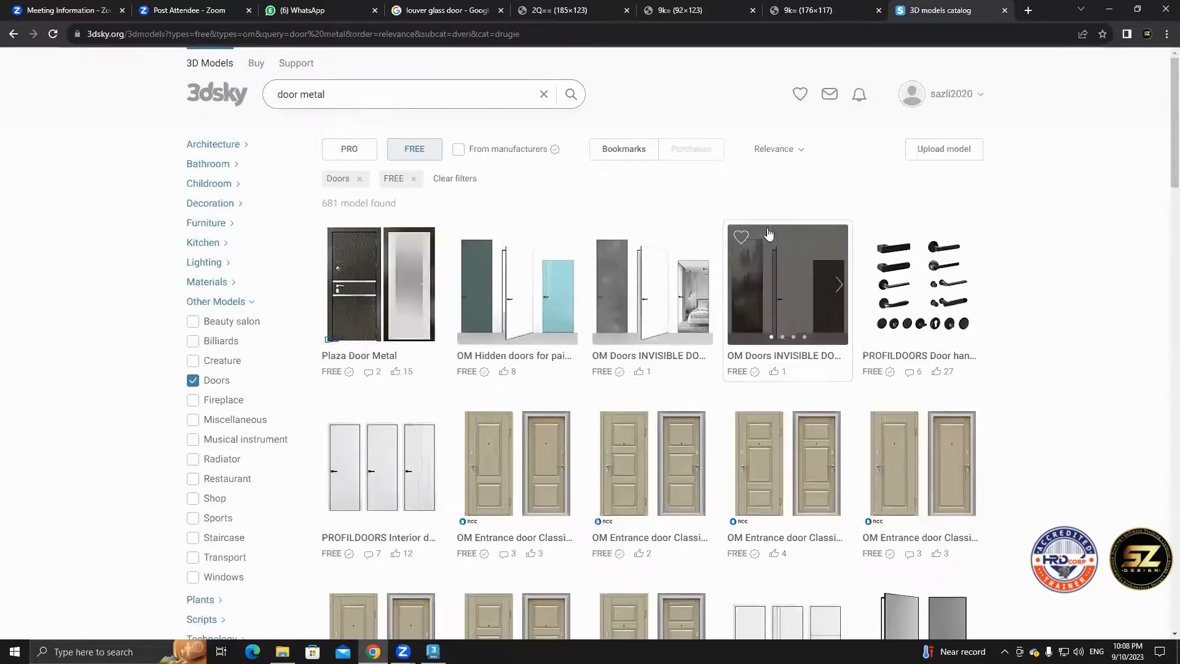
scroll(706, 385, down, 3)
scroll(706, 385, up, 3)
mouse_move(364, 277)
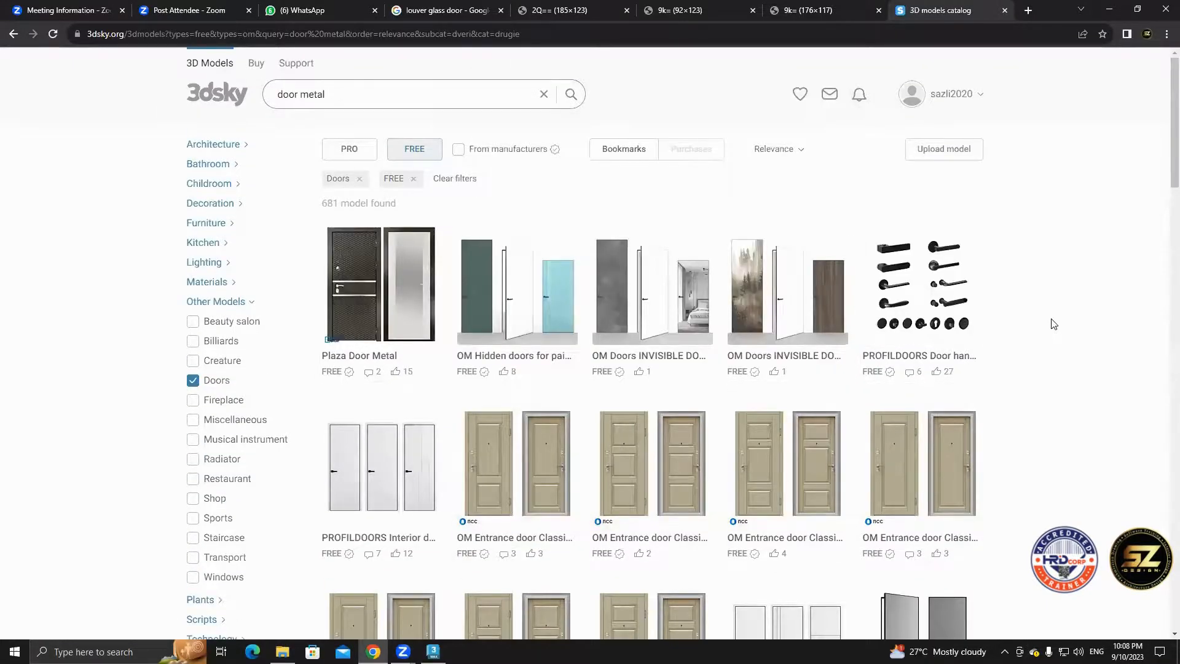
scroll(1054, 324, down, 20)
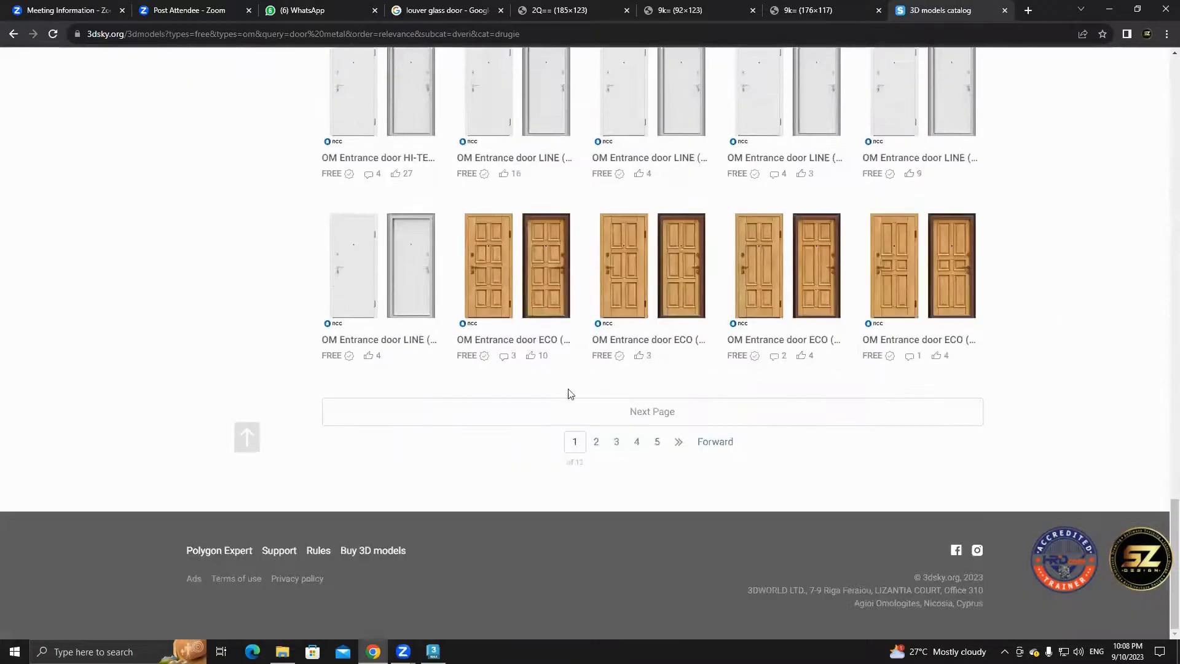
click(563, 401)
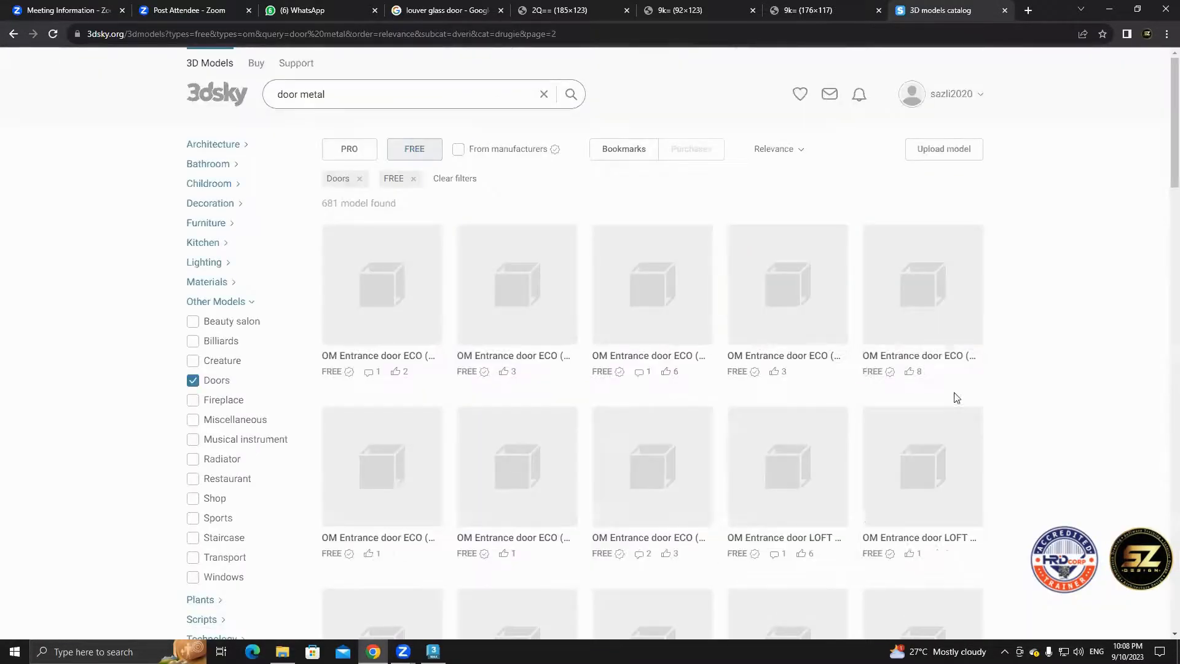
Browse pages 2 to 5 of the "door metal" results for a suitable metal door.
scroll(957, 398, down, 20)
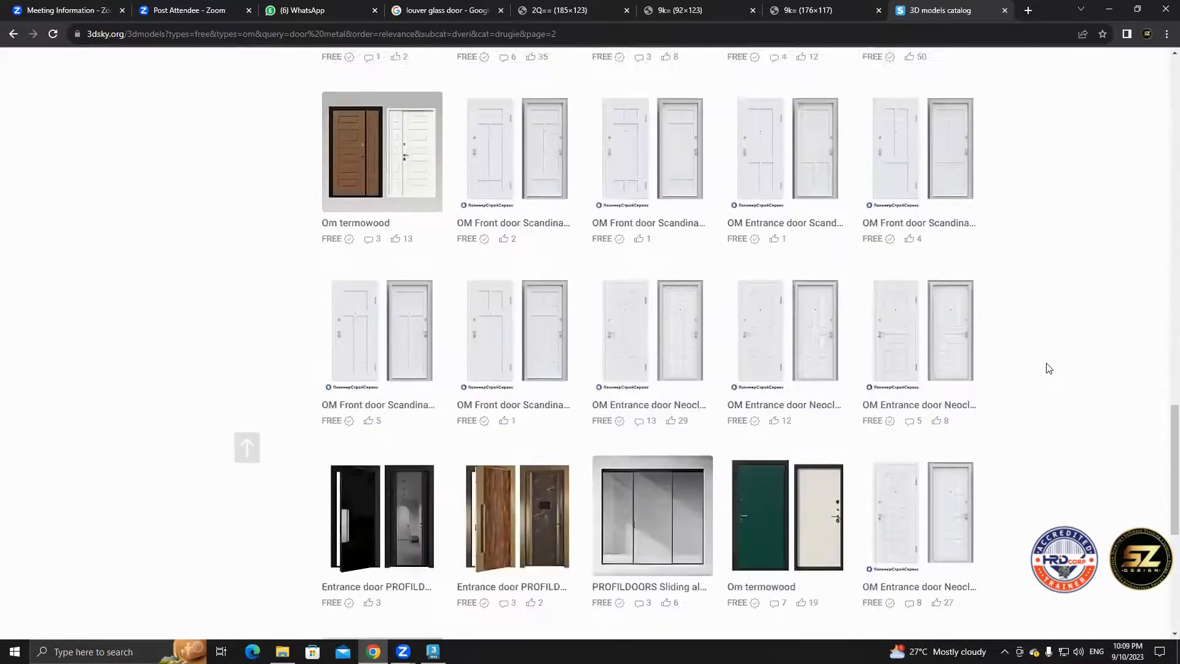
scroll(1049, 368, down, 5)
click(656, 553)
scroll(1040, 417, down, 5)
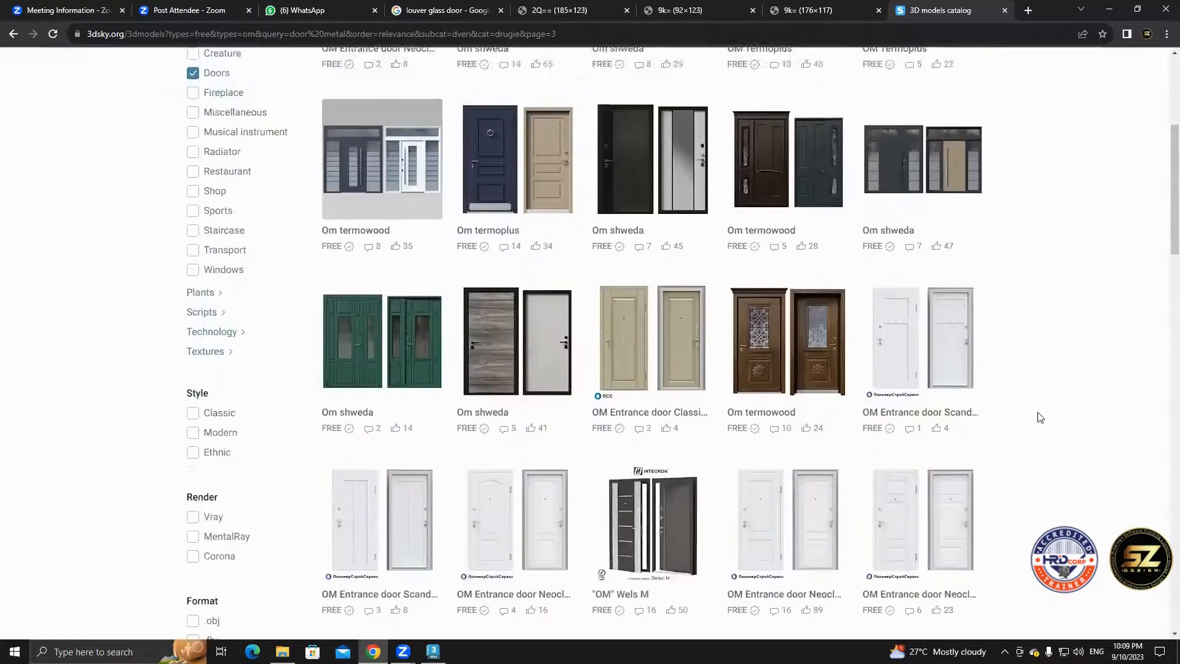
scroll(1039, 418, down, 20)
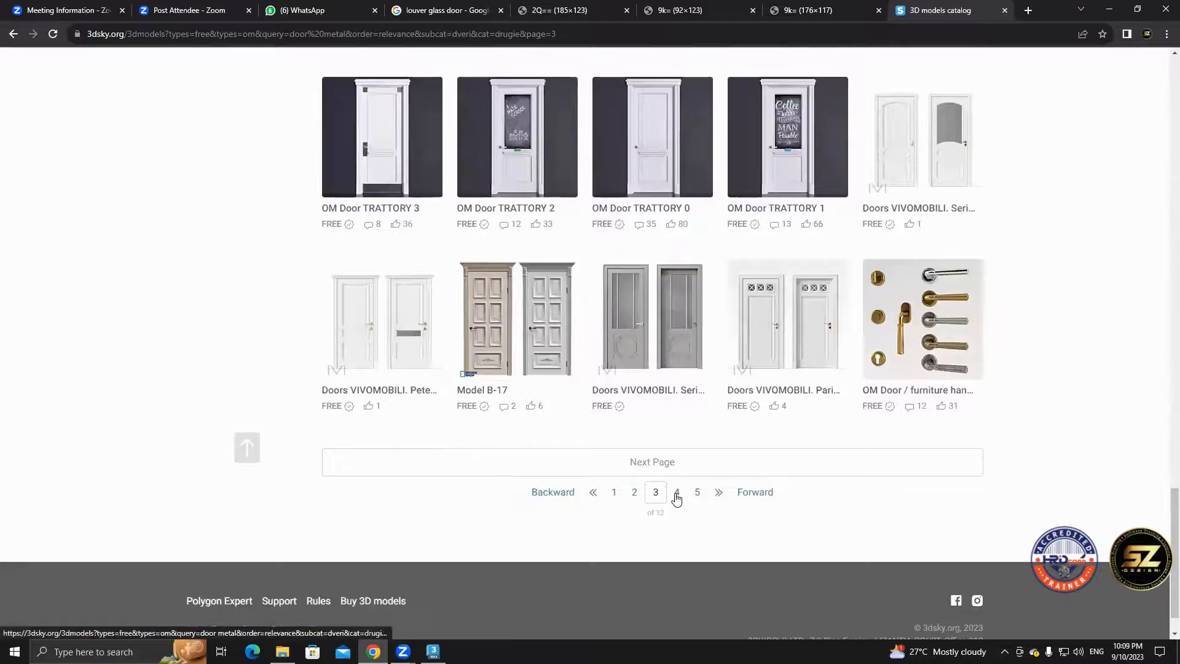
click(677, 495)
scroll(1027, 342, down, 15)
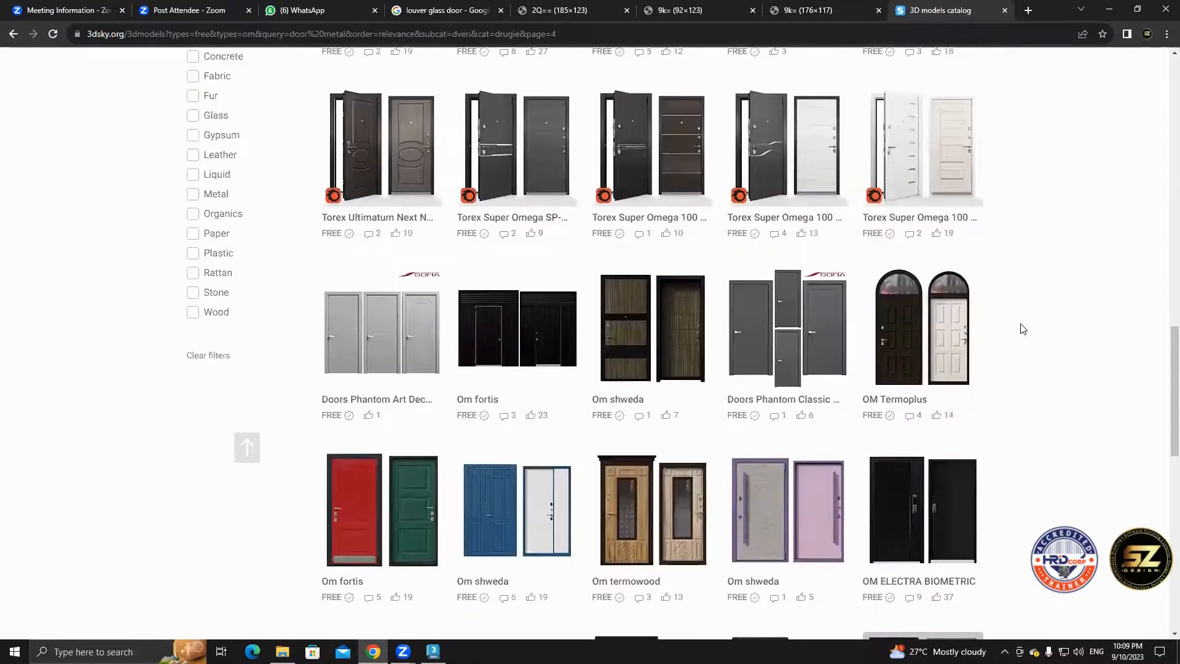
scroll(1023, 329, down, 10)
click(677, 555)
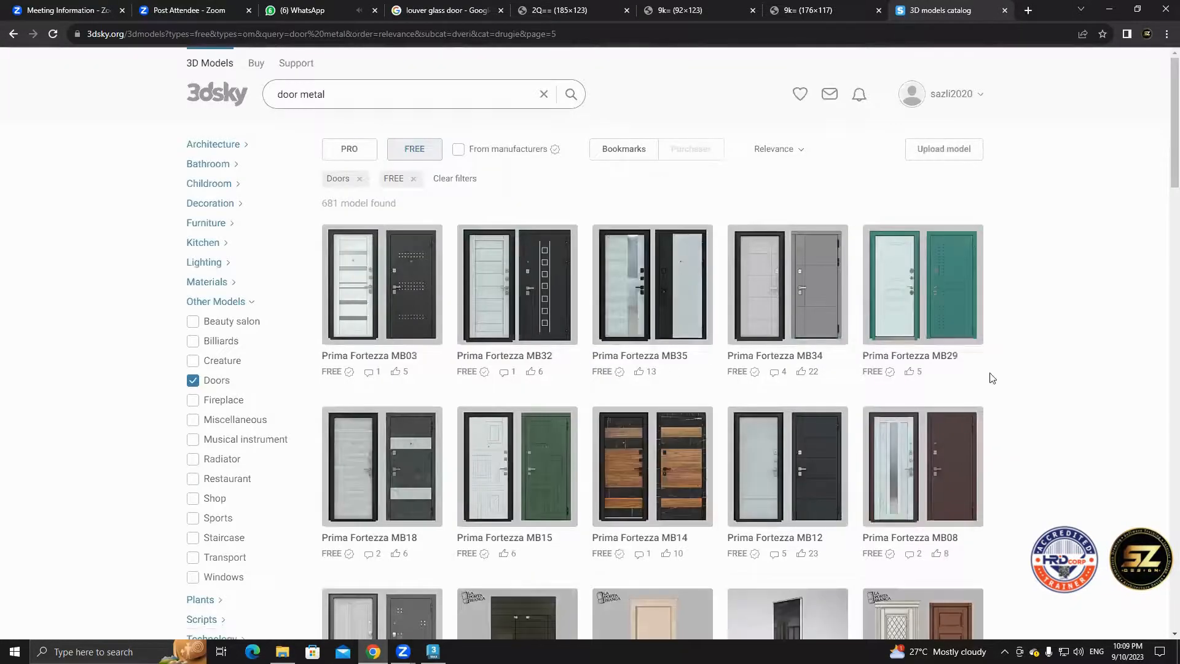
scroll(1038, 375, down, 15)
scroll(1037, 369, down, 5)
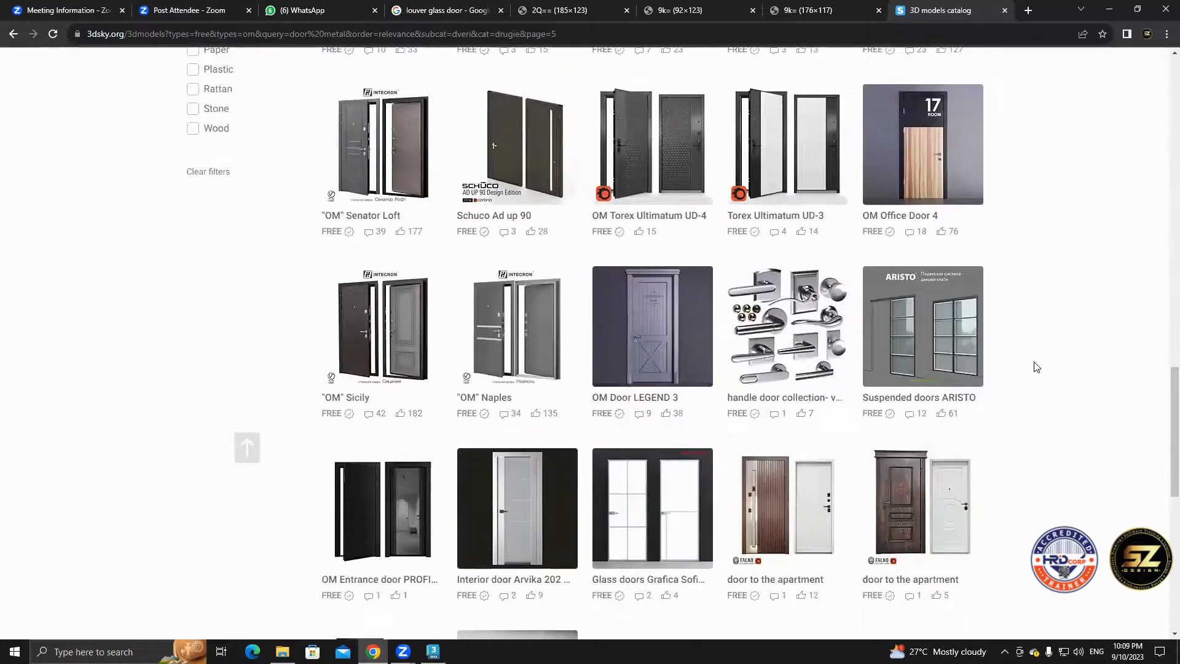
Check the Suspended doors ARISTO model in a separate browser tab and close it again.
right_click(905, 338)
click(936, 344)
click(958, 10)
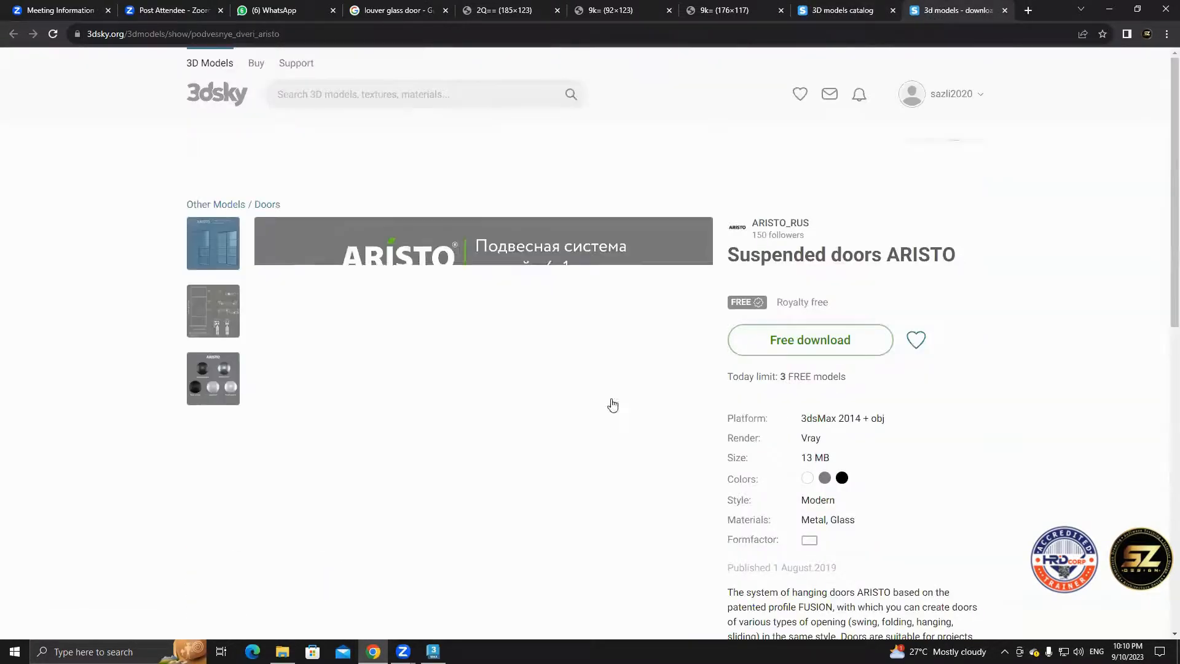
click(1006, 11)
Find the PROFILDOORS Interior doors 15AG-18AG model, open its page in a new tab and download it.
scroll(914, 515, down, 3)
scroll(989, 460, down, 5)
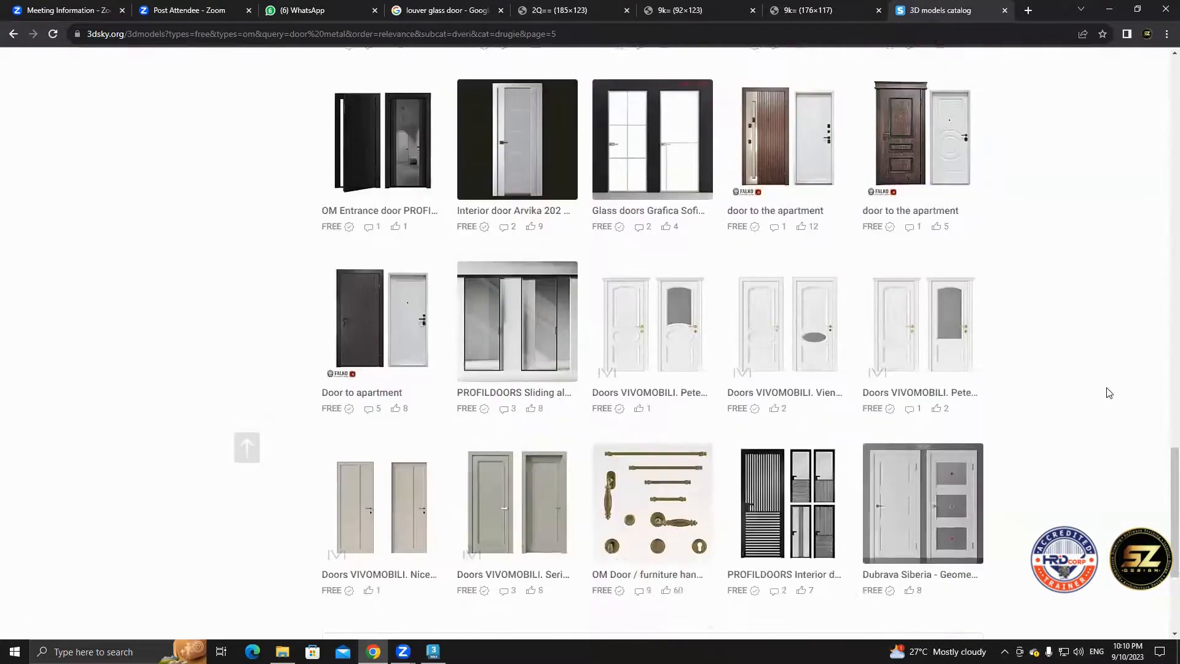
right_click(816, 364)
click(849, 371)
click(958, 10)
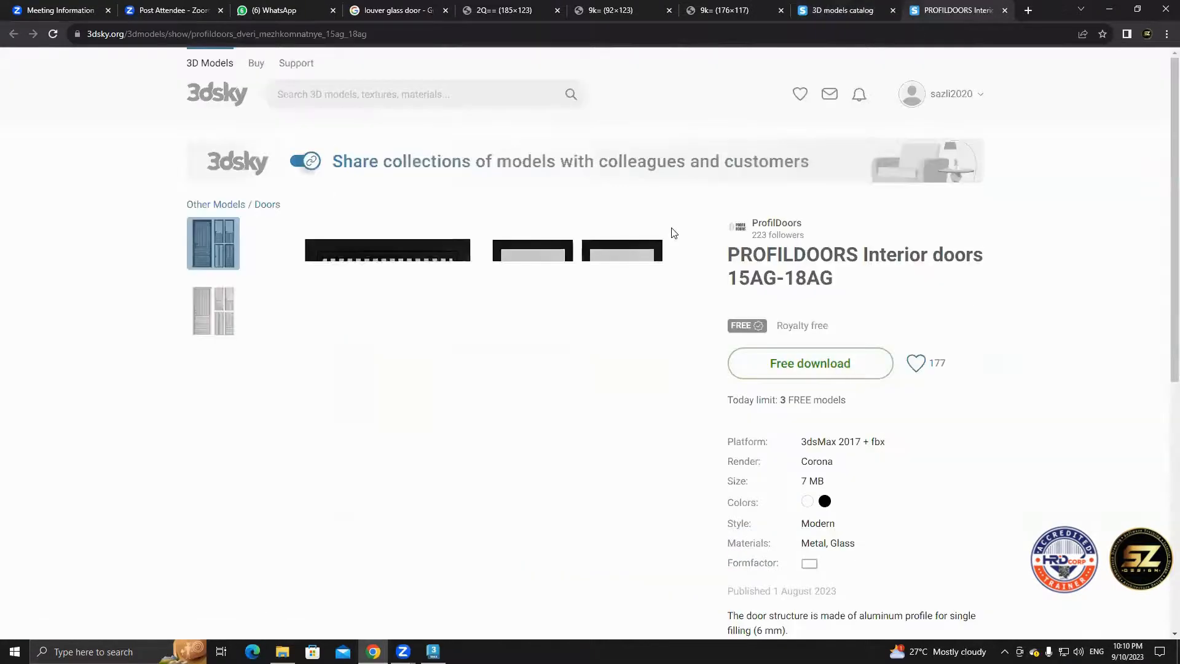
scroll(432, 418, down, 1)
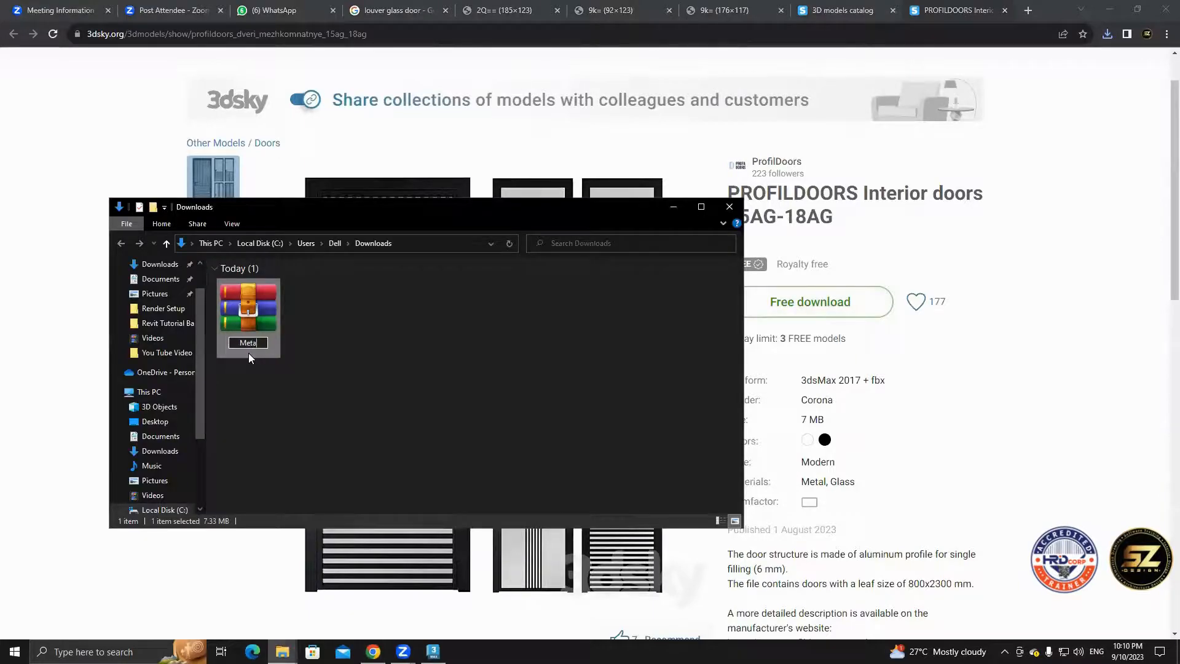
Rename the downloaded archive as Metal Door and extract it in the Downloads folder.
text(l Door)
key(Return)
right_click(243, 307)
click(353, 358)
drag(425, 381, 251, 316)
Move the Metal Door archive and its extracted folder from Downloads to another open folder and put the browser away.
right_click(250, 317)
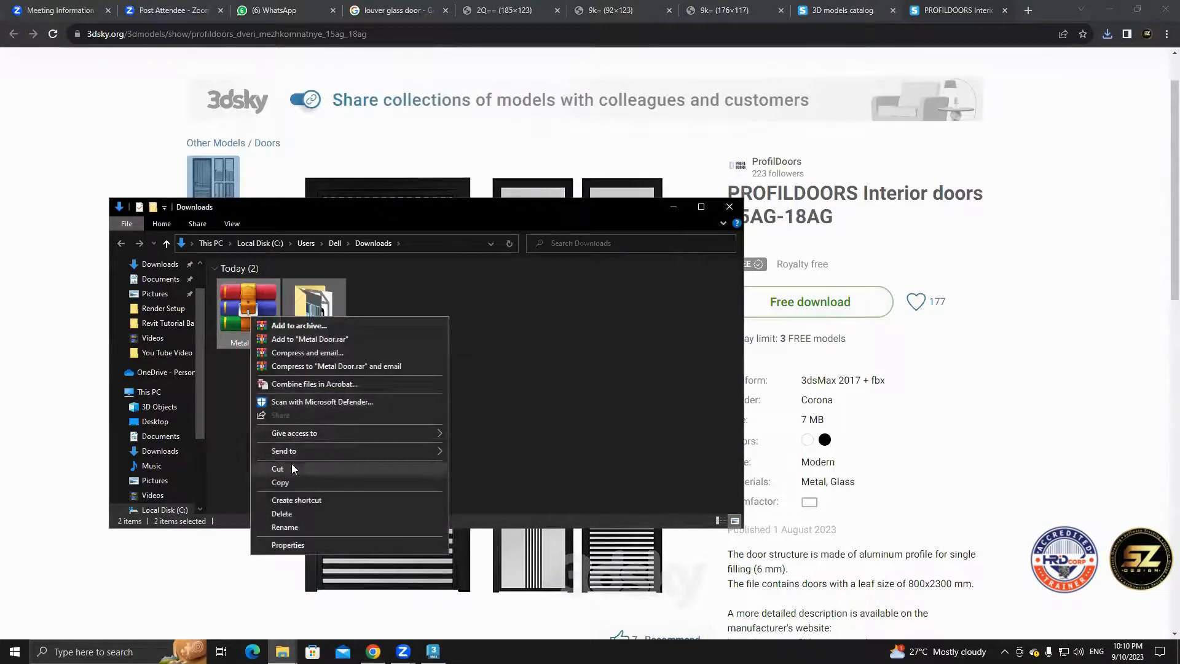
click(292, 469)
click(282, 651)
click(239, 613)
key(ctrl+v)
click(960, 215)
click(1109, 9)
Merge all objects of the downloaded metal door file into the house scene.
click(66, 63)
click(13, 21)
mouse_move(129, 202)
click(175, 216)
click(35, 205)
scroll(184, 264, down, 3)
double_click(149, 324)
double_click(153, 249)
scroll(153, 249, down, 2)
scroll(154, 252, down, 7)
double_click(132, 236)
double_click(107, 99)
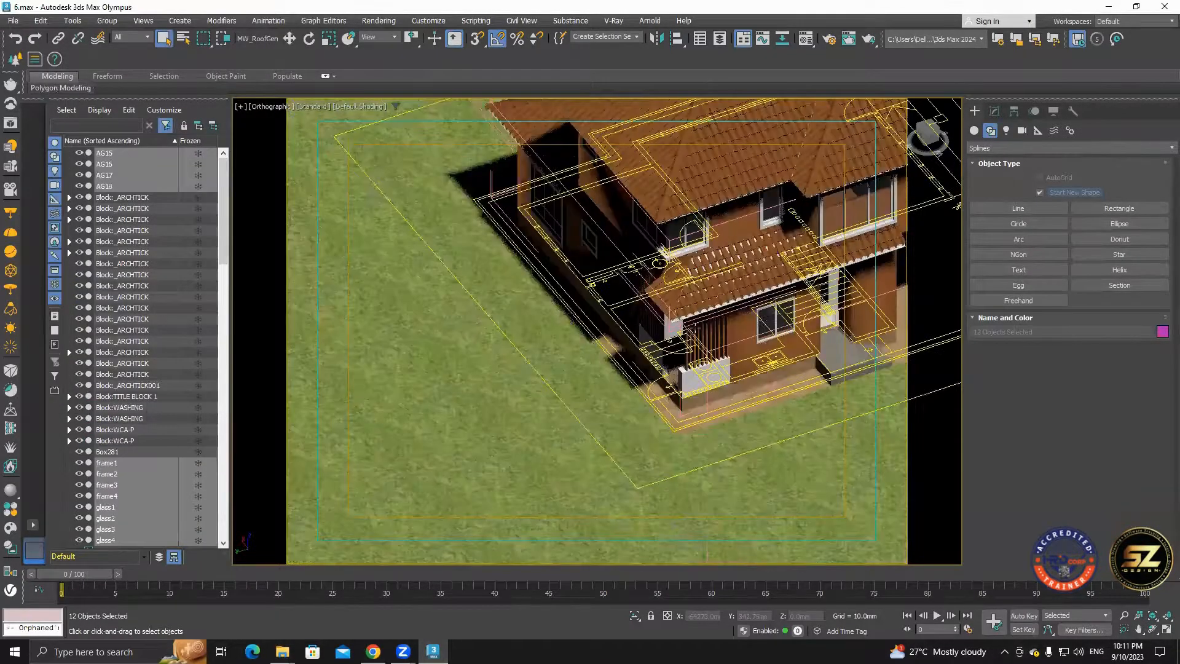
Examine the four merged metal doors up close and check which parts make up each one.
key(z)
key(w)
middle_drag(782, 284, 682, 348)
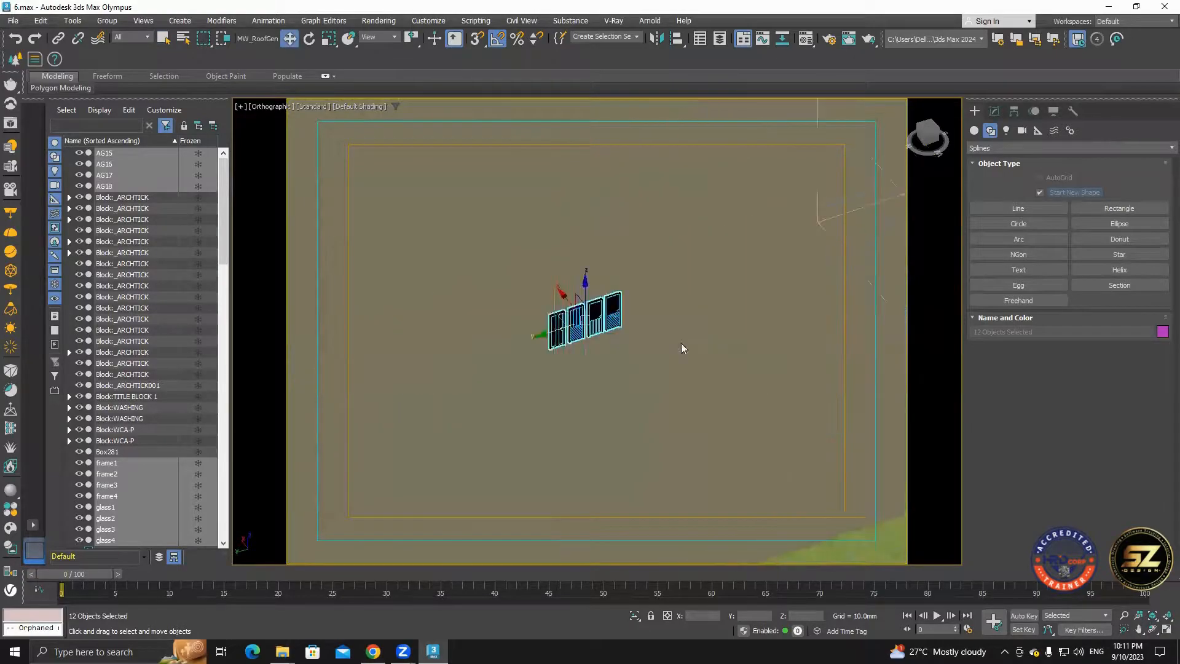
click(682, 348)
scroll(584, 331, up, 3)
alt+middle_drag(645, 424, 584, 382)
scroll(585, 368, up, 4)
click(711, 310)
scroll(711, 309, down, 1)
click(813, 319)
click(711, 340)
click(593, 264)
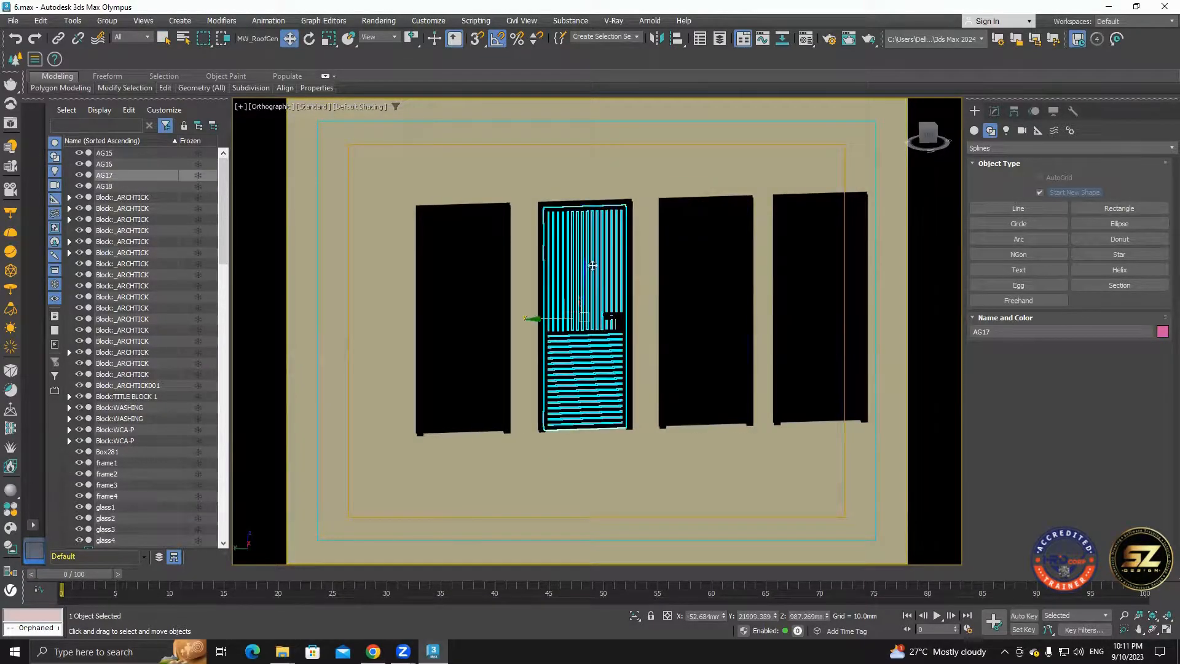
click(458, 249)
scroll(458, 249, up, 3)
scroll(472, 200, down, 4)
click(575, 264)
click(574, 264)
alt+middle_drag(575, 265, 578, 320)
Use wireframe display to select the whole door with vertical bars above horizontal slats, then return to shaded display.
click(363, 109)
click(393, 220)
scroll(571, 229, up, 4)
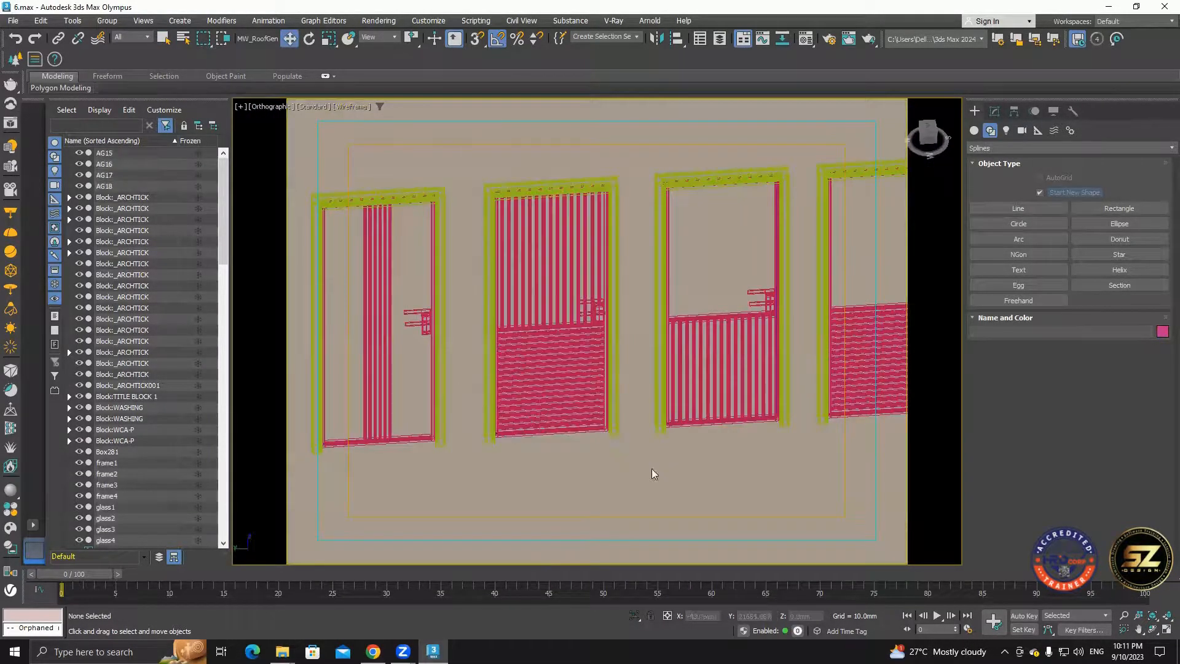
drag(653, 474, 476, 141)
click(342, 107)
click(362, 117)
Open the Material Editor and pick the BeerKeg_V-Ray material for the selected door.
key(m)
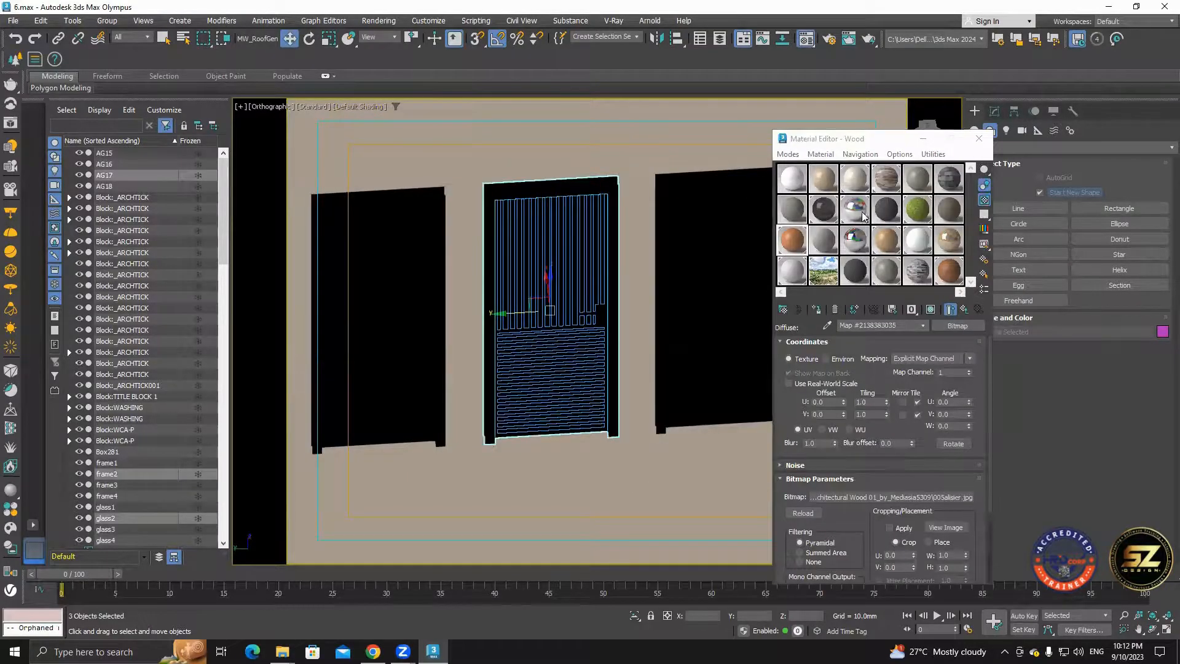
click(854, 240)
click(641, 326)
Delete two of the unneeded merged doors beside the chosen one and close the Material Editor.
scroll(524, 287, down, 5)
drag(681, 374, 555, 218)
key(Delete)
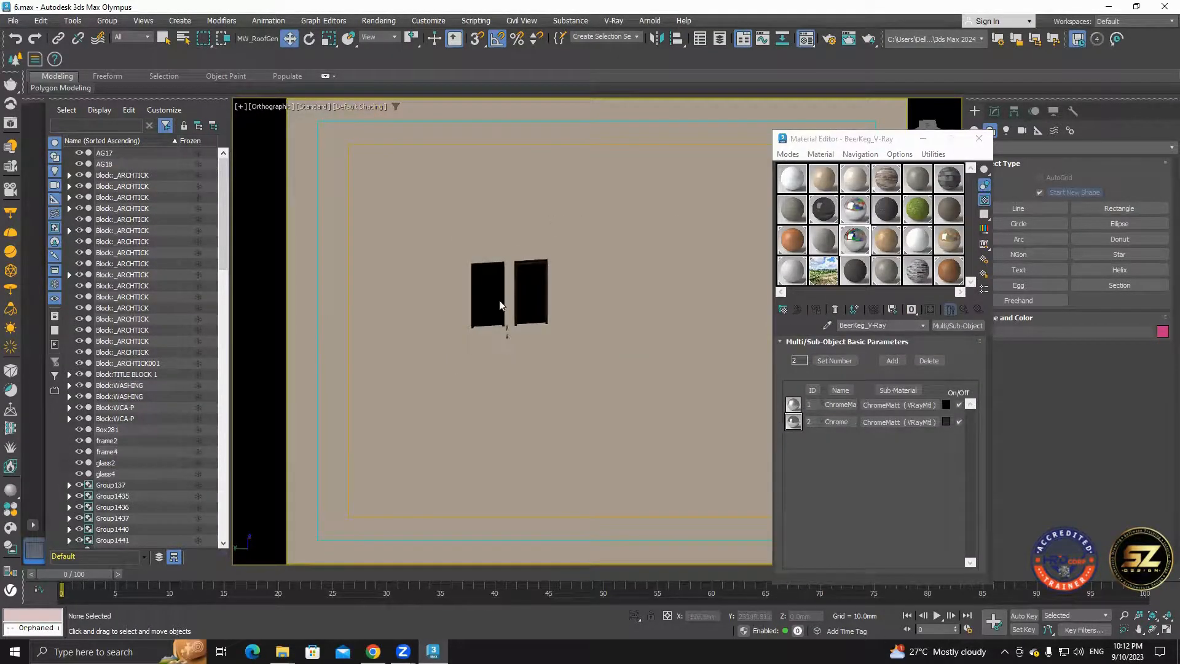
click(599, 347)
key(m)
Bring the grouped metal door to the gap between the low walls and rotate it 90 degrees.
scroll(574, 231, down, 5)
alt+middle_drag(574, 232, 435, 347)
scroll(682, 280, up, 4)
scroll(435, 347, up, 10)
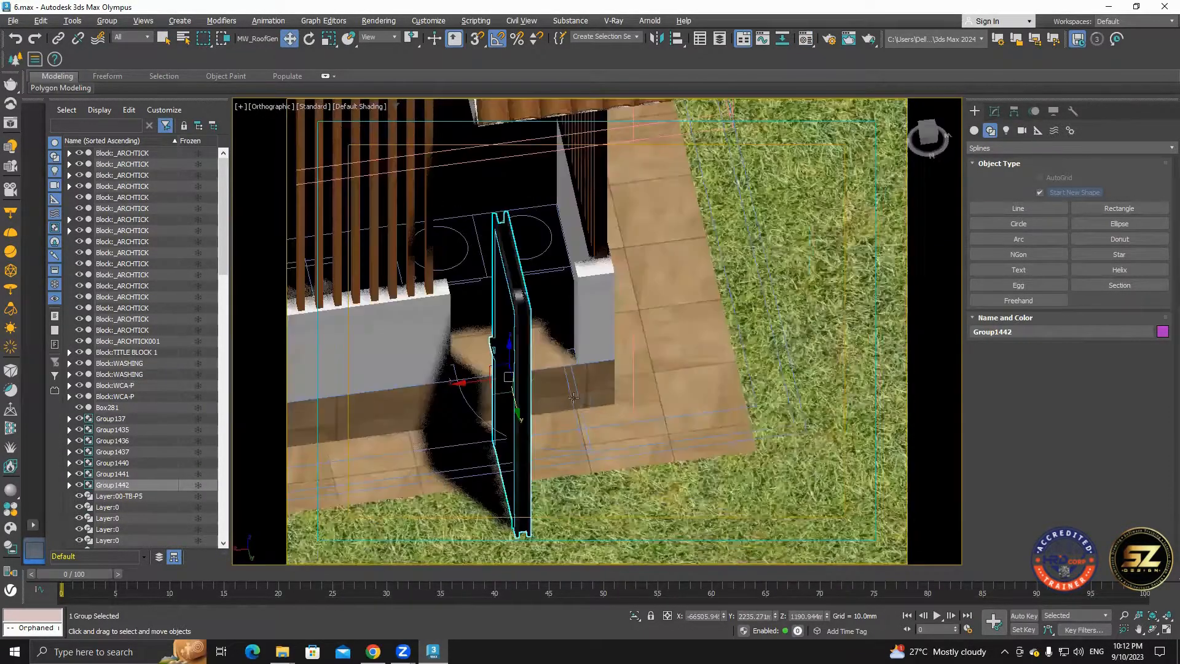
alt+middle_drag(572, 398, 522, 400)
key(e)
drag(485, 405, 393, 406)
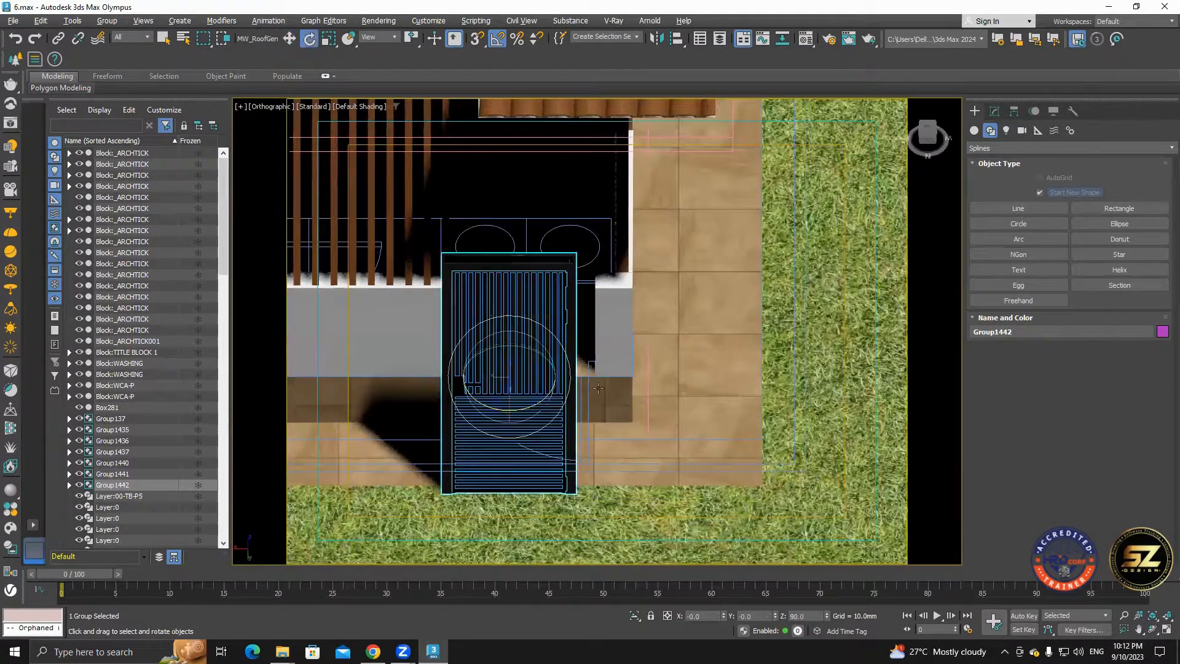
Align the metal door with the gap in elevation view, standing it on floor level against the first low wall's end.
click(928, 135)
scroll(595, 347, up, 5)
key(w)
middle_drag(595, 347, 838, 288)
drag(667, 326, 709, 276)
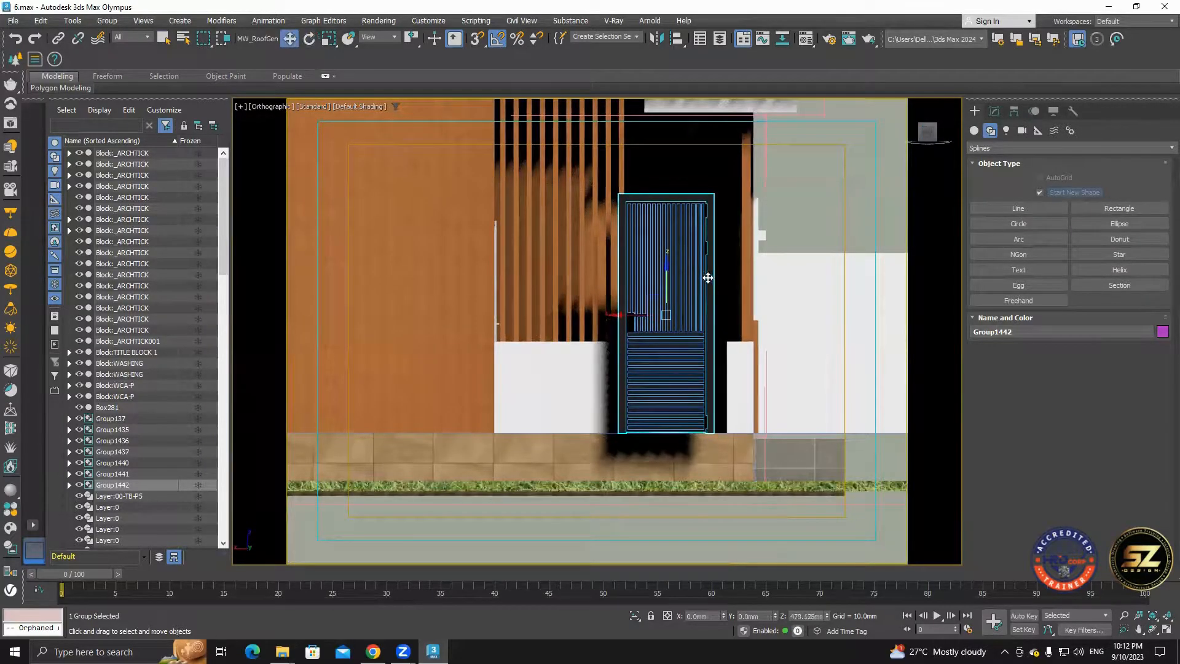
drag(645, 318, 642, 317)
Move the metal door in the left view to bring it in line with the low walls.
scroll(682, 357, down, 5)
alt+middle_drag(645, 350, 762, 375)
scroll(640, 344, up, 4)
click(928, 134)
scroll(546, 401, up, 5)
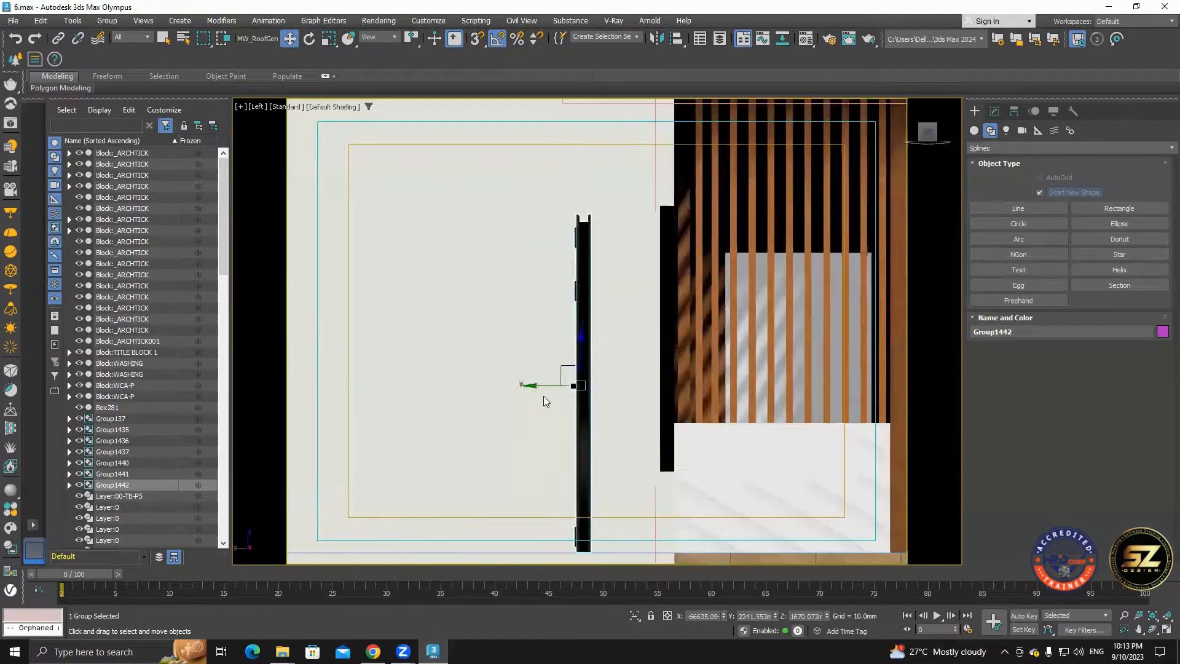
drag(719, 389, 716, 387)
Inspect the metal door's fit between the two low walls and its look on the whole house.
scroll(716, 385, down, 5)
alt+middle_drag(716, 386, 762, 424)
click(713, 399)
click(711, 382)
scroll(722, 430, up, 4)
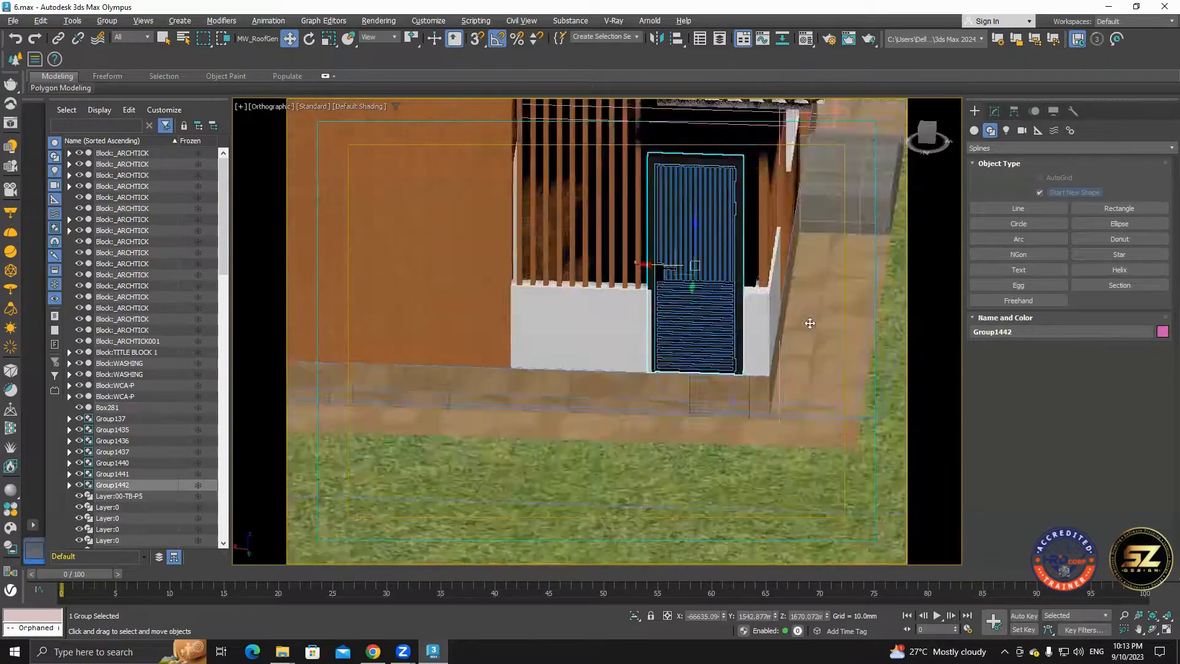
scroll(730, 323, down, 4)
scroll(726, 242, up, 4)
scroll(707, 320, up, 4)
scroll(747, 301, down, 8)
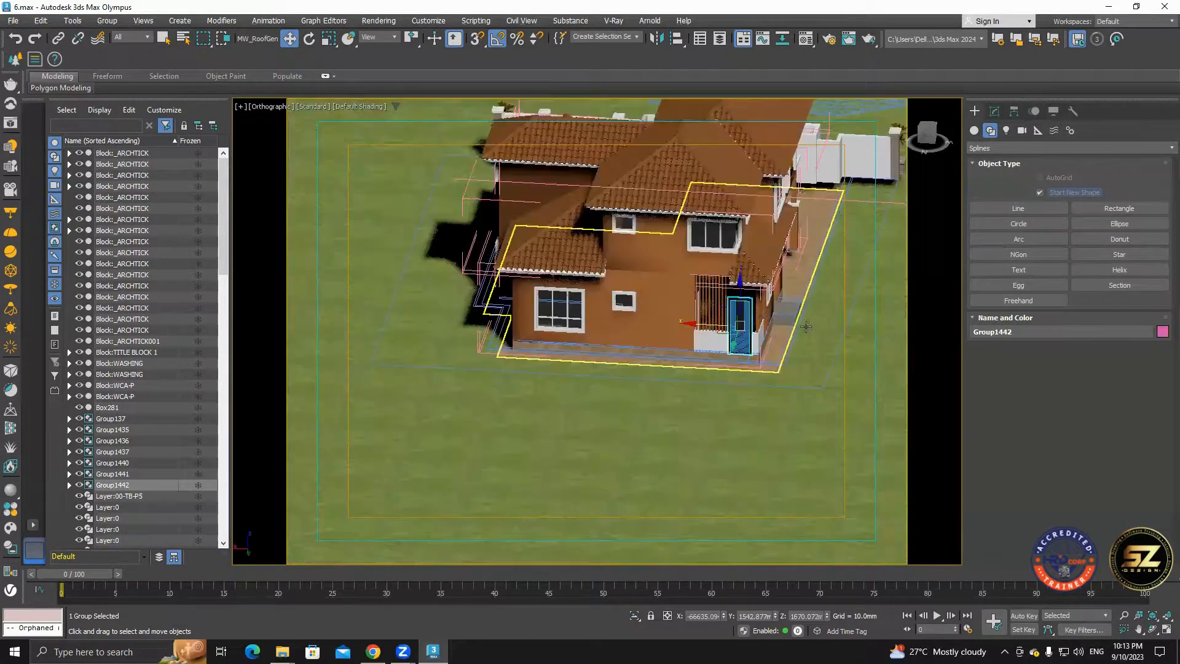
alt+middle_drag(753, 307, 811, 486)
click(114, 99)
scroll(510, 202, down, 5)
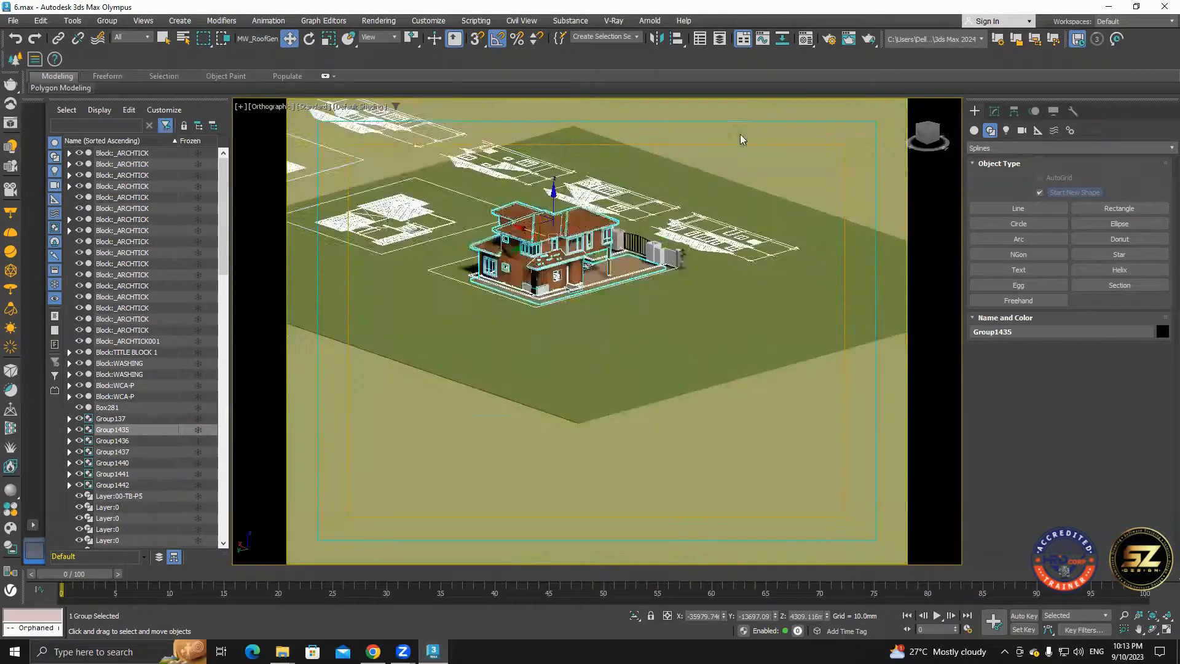
Examine the house exterior around the side entrance, the front elevation and the car porch.
scroll(467, 221, up, 4)
click(107, 21)
click(113, 71)
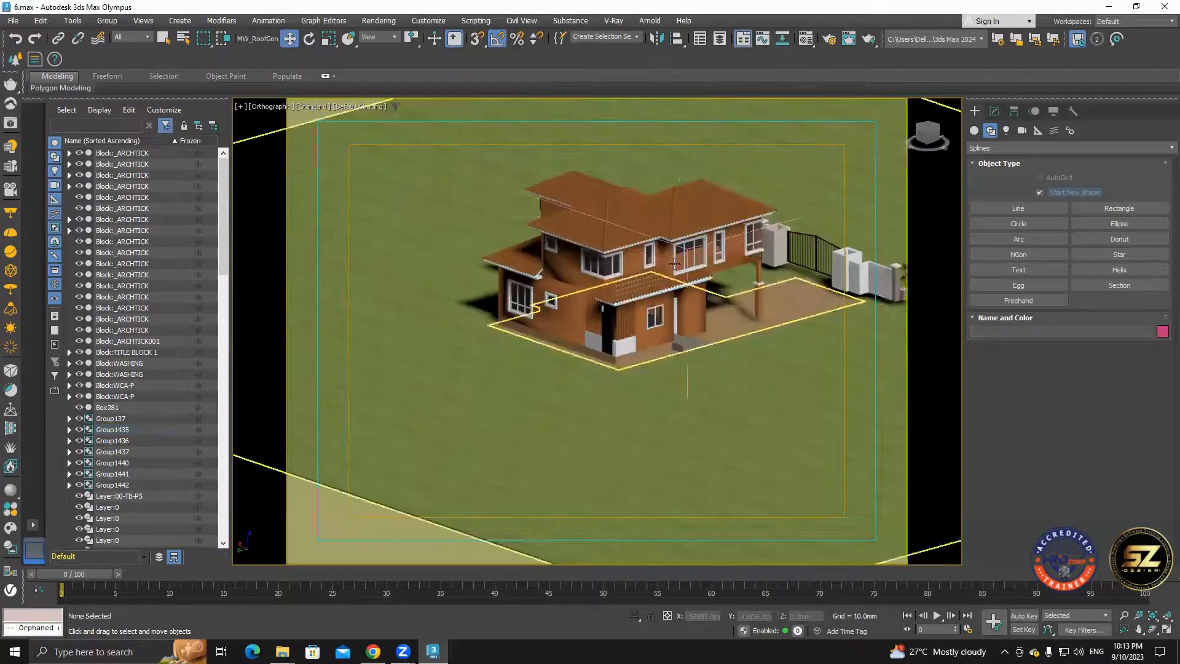
click(639, 362)
scroll(615, 307, up, 5)
alt+middle_drag(682, 393, 757, 456)
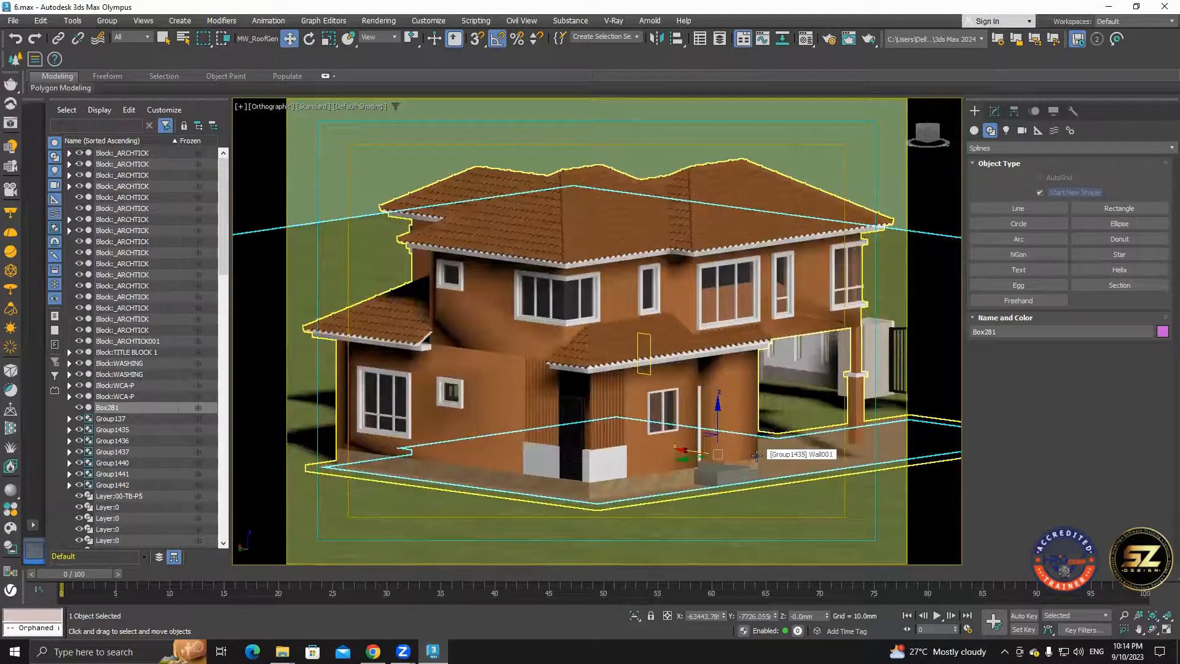
middle_drag(859, 401, 706, 409)
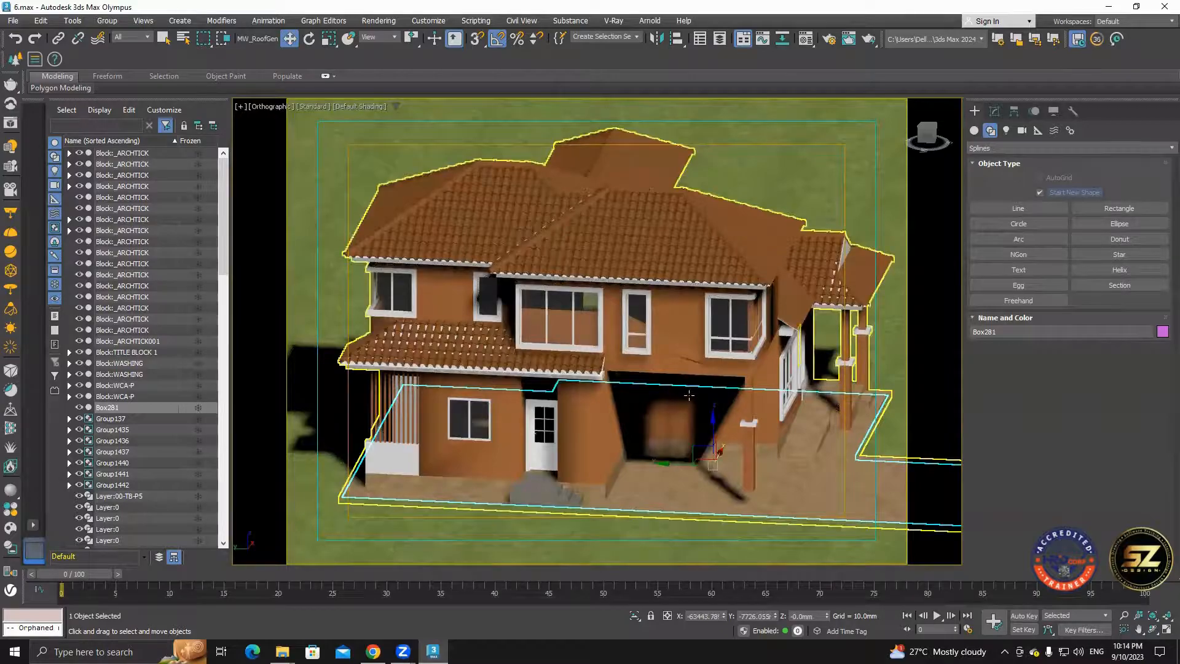
Switch the viewport to Wireframe Override, open the house group and show only the Layout Plan.
click(360, 106)
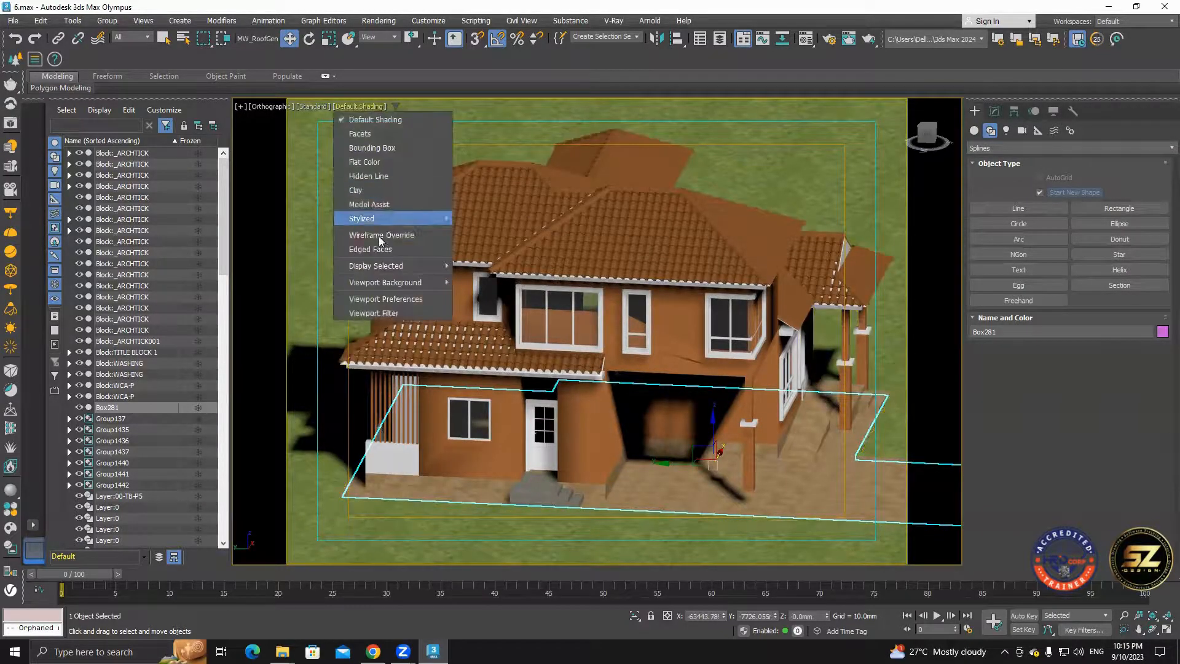
click(452, 235)
right_click(669, 471)
click(699, 418)
click(544, 485)
click(106, 24)
click(115, 67)
click(582, 465)
right_click(582, 462)
click(608, 411)
alt+middle_drag(608, 410, 652, 367)
scroll(652, 367, up, 5)
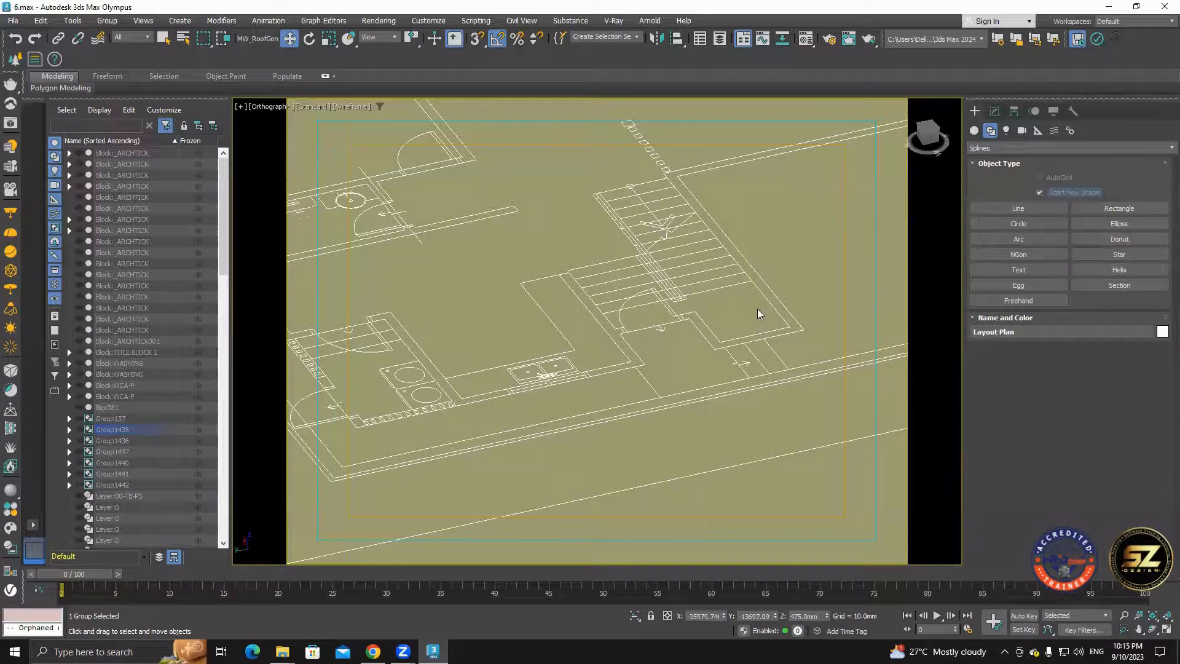
Examine the staircase, the side entrance and the surrounding walls on the isolated layout plan.
scroll(690, 328, up, 2)
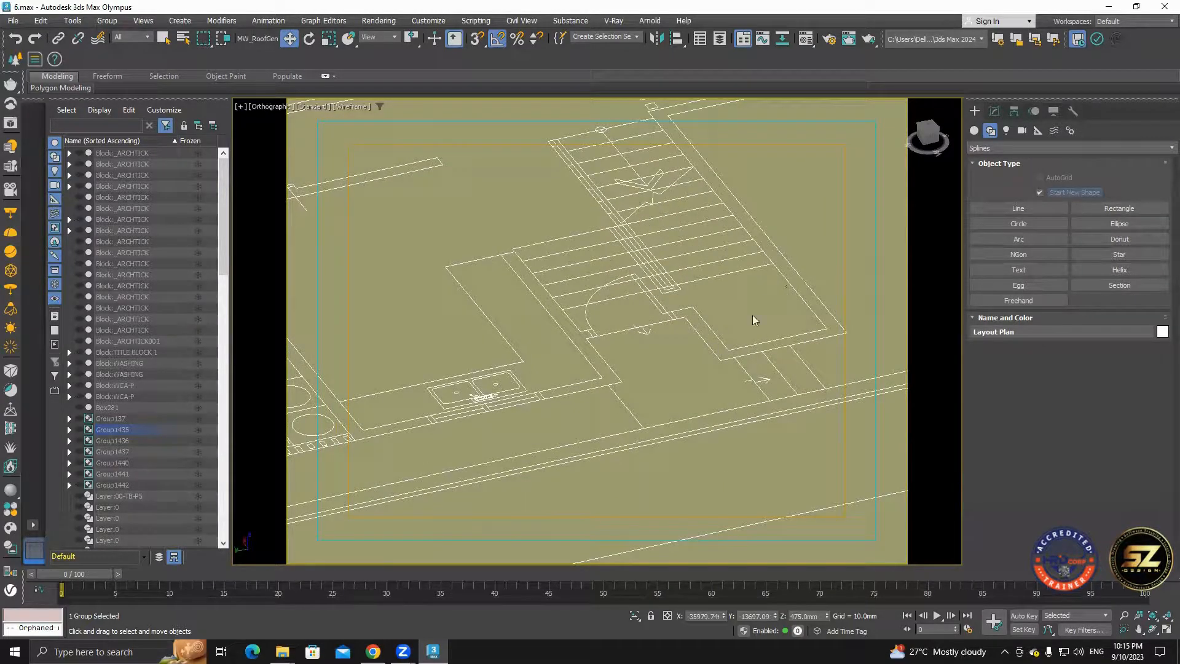
scroll(674, 350, down, 5)
scroll(435, 222, up, 4)
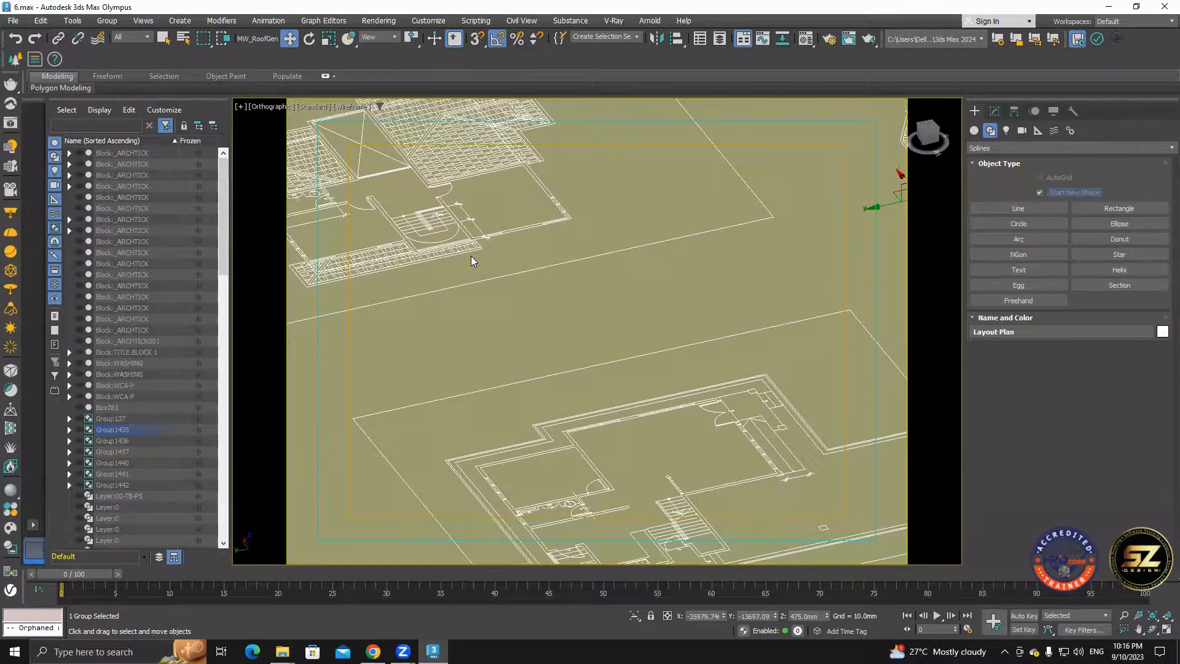
scroll(472, 257, down, 4)
scroll(665, 451, up, 4)
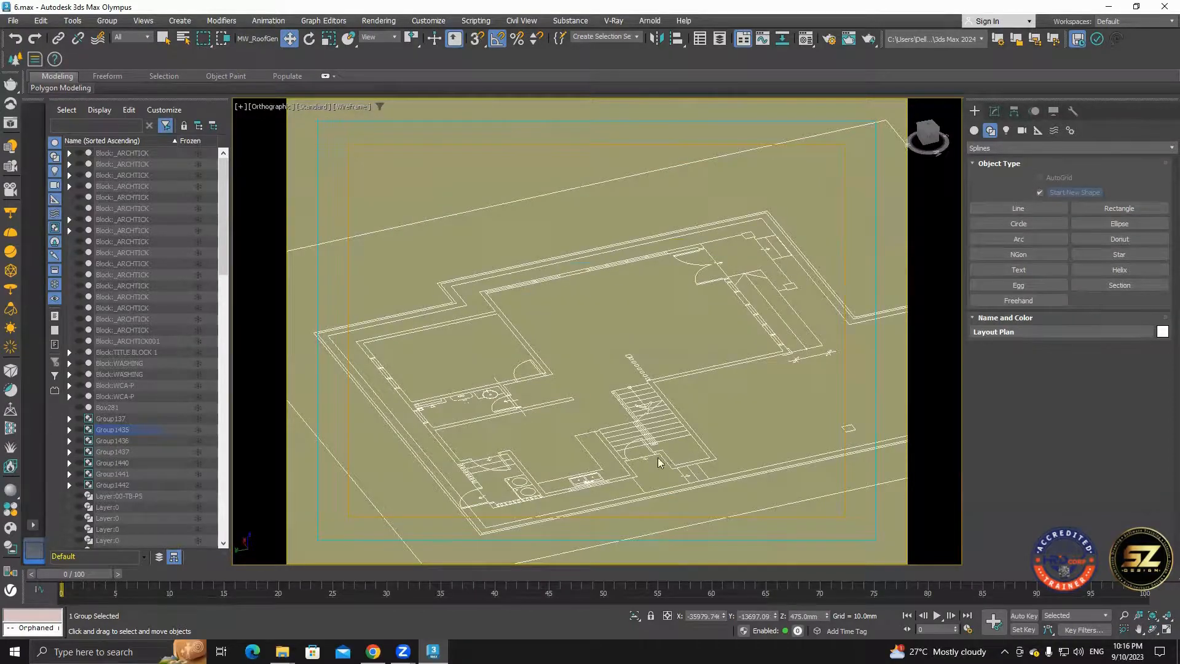
scroll(696, 435, up, 2)
scroll(694, 417, down, 4)
scroll(695, 405, up, 6)
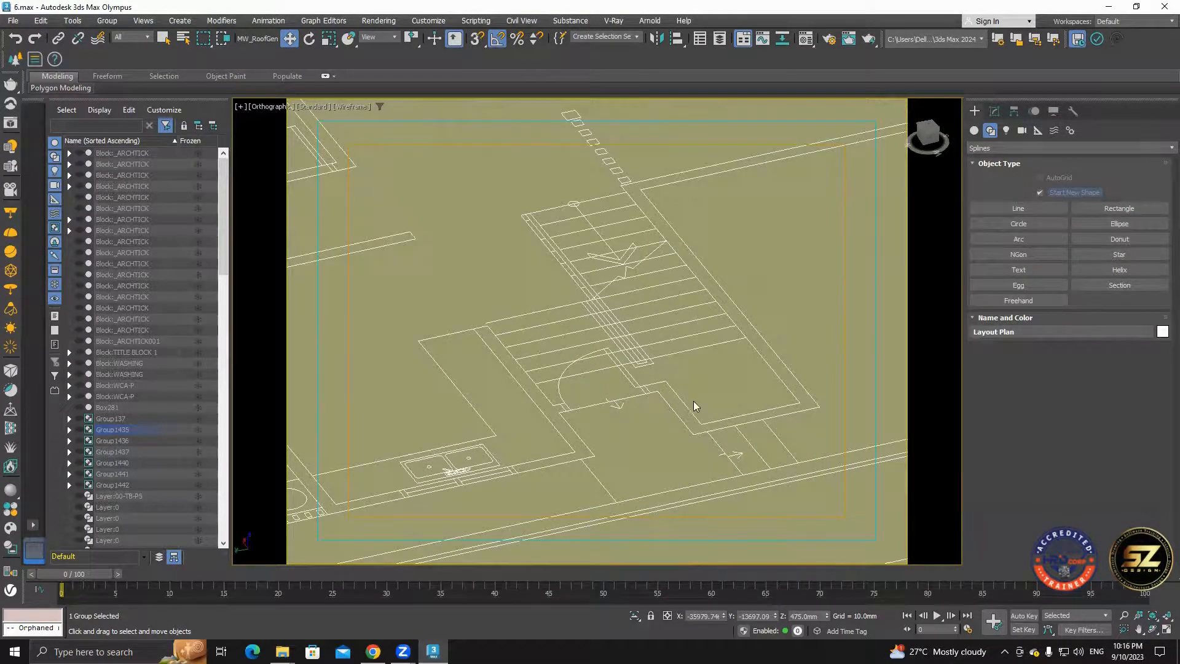
scroll(858, 340, up, 3)
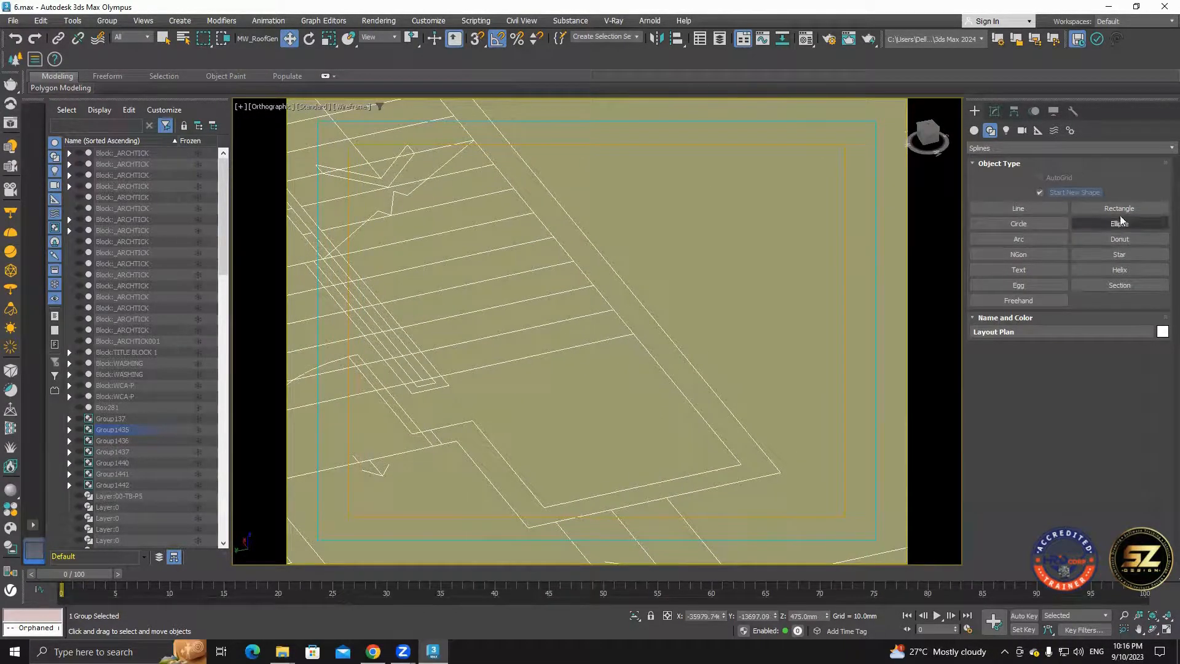
Try to trace the side entrance wall beside the staircase with vertex-snapped rectangles, starting with one of 150 by 150 mm.
click(1119, 210)
middle_drag(455, 442, 553, 394)
drag(571, 373, 554, 388)
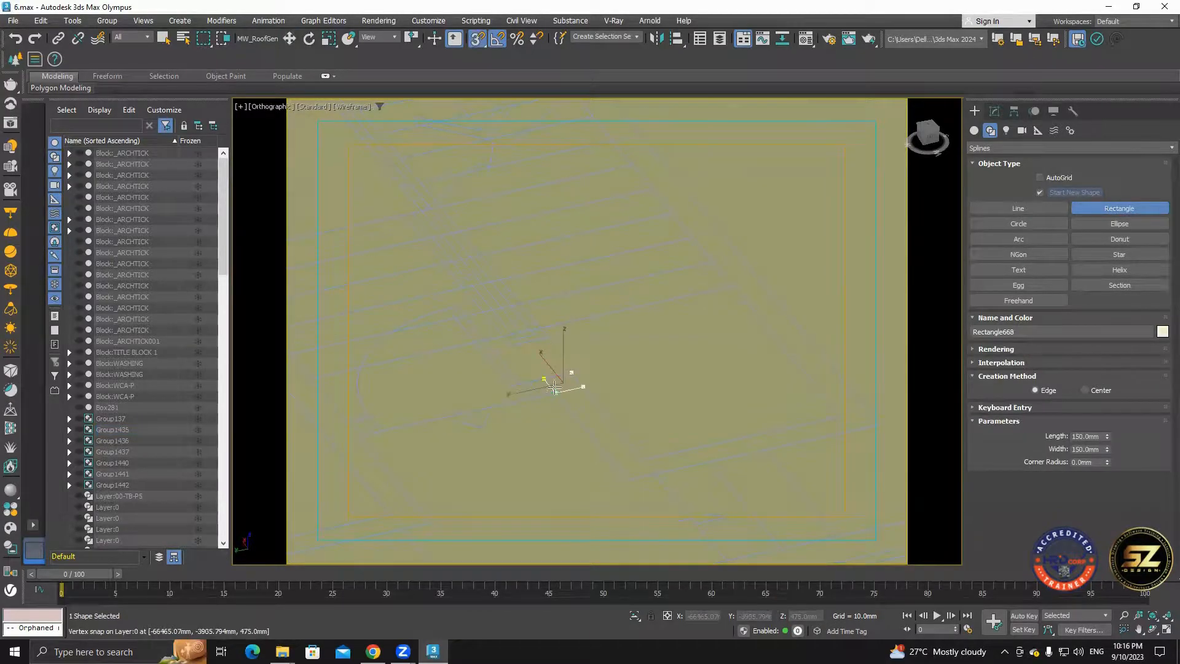
key(w)
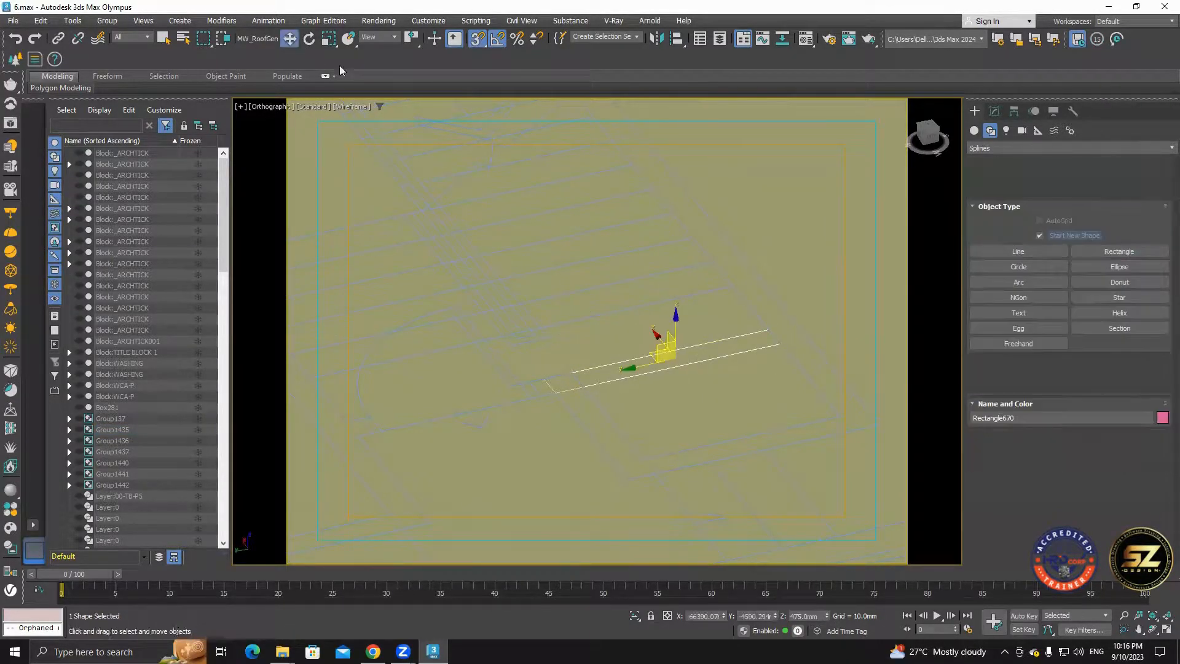
scroll(562, 359, down, 2)
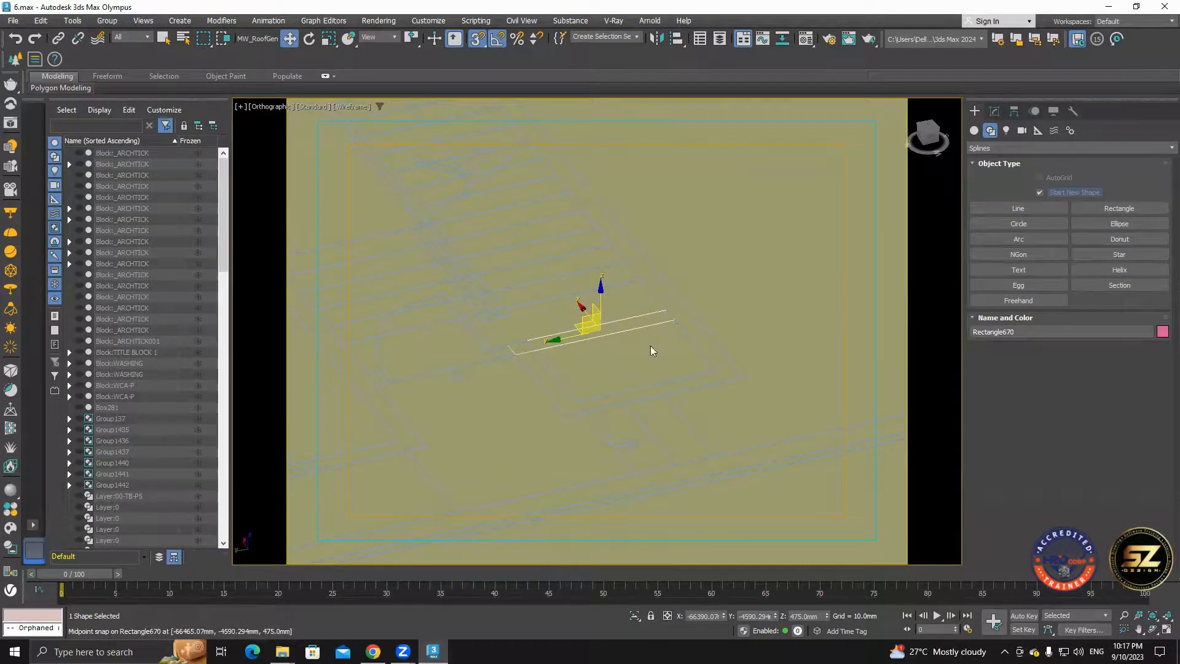
scroll(663, 339, down, 4)
scroll(669, 353, up, 3)
click(672, 342)
scroll(651, 335, up, 1)
click(636, 325)
click(597, 339)
Isolate the ground-floor walls and floor to expose the recess beside the side entrance.
scroll(599, 344, down, 8)
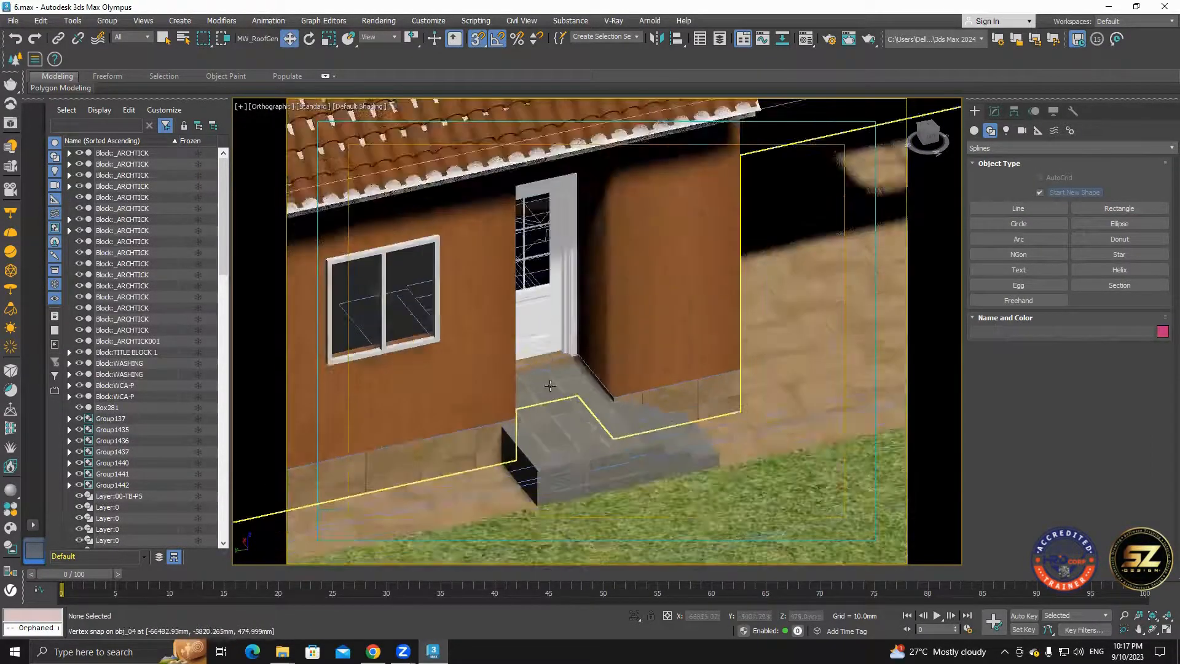
click(545, 273)
right_click(496, 325)
click(522, 282)
click(590, 396)
key(alt+q)
scroll(590, 397, up, 2)
scroll(590, 397, down, 5)
alt+middle_drag(589, 398, 501, 349)
scroll(502, 373, up, 5)
scroll(501, 373, up, 4)
Draw a snapped box about 1219 mm long, 150 mm wide and 3353 mm high as a wall panel in the side entrance recess.
click(1023, 200)
key(F3)
scroll(680, 348, up, 3)
alt+middle_drag(680, 348, 664, 297)
scroll(663, 297, up, 2)
click(986, 148)
click(985, 149)
drag(563, 293, 703, 448)
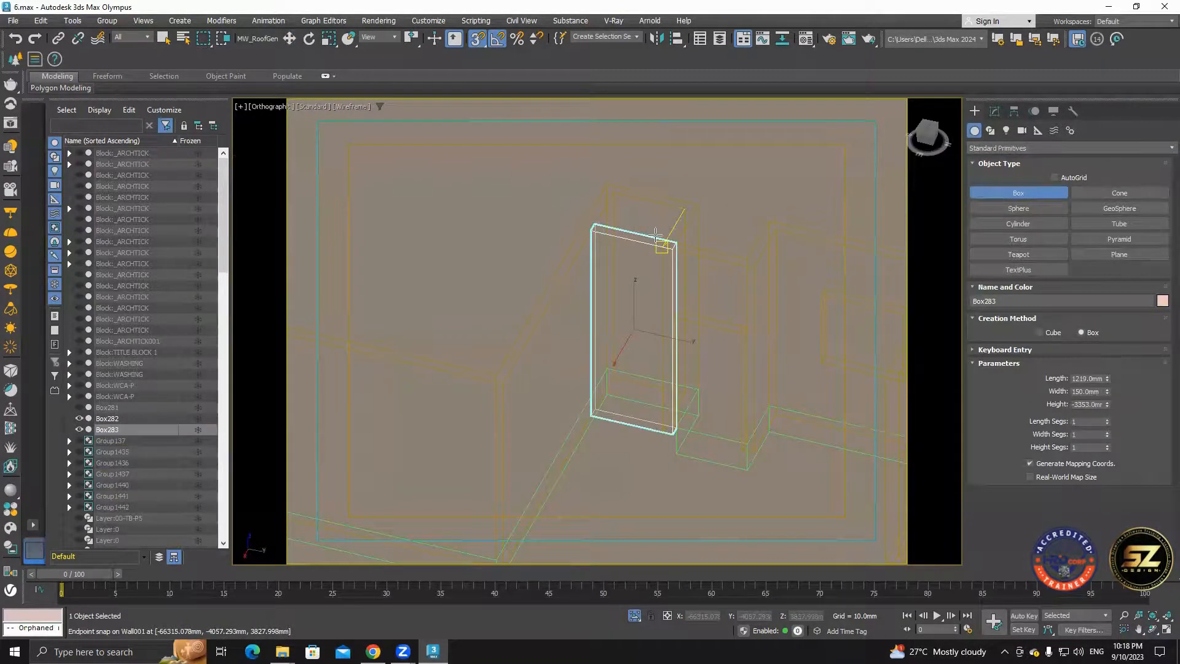
click(658, 429)
key(w)
scroll(658, 257, up, 3)
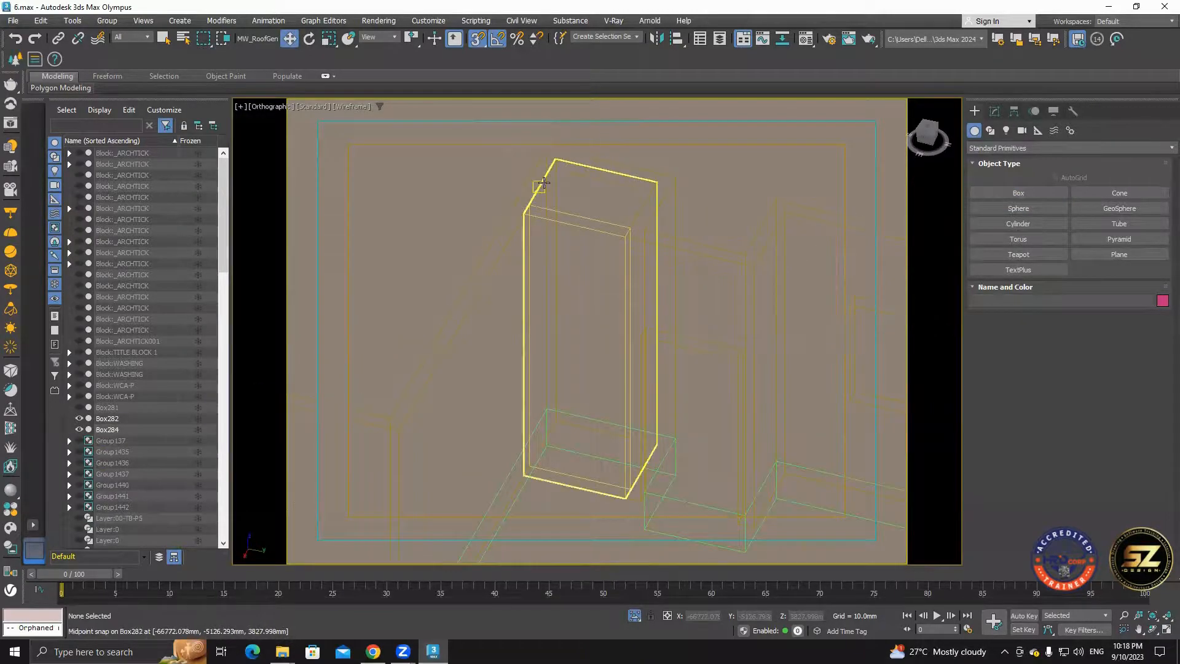
Return the viewport to Default Shading and apply the Wood material to the new wall panel.
click(349, 108)
click(362, 118)
mouse_move(553, 301)
alt+middle_down()
mouse_move(535, 338)
mouse_move(528, 295)
alt+middle_up()
scroll(529, 295, up, 4)
key(m)
scroll(562, 291, down, 5)
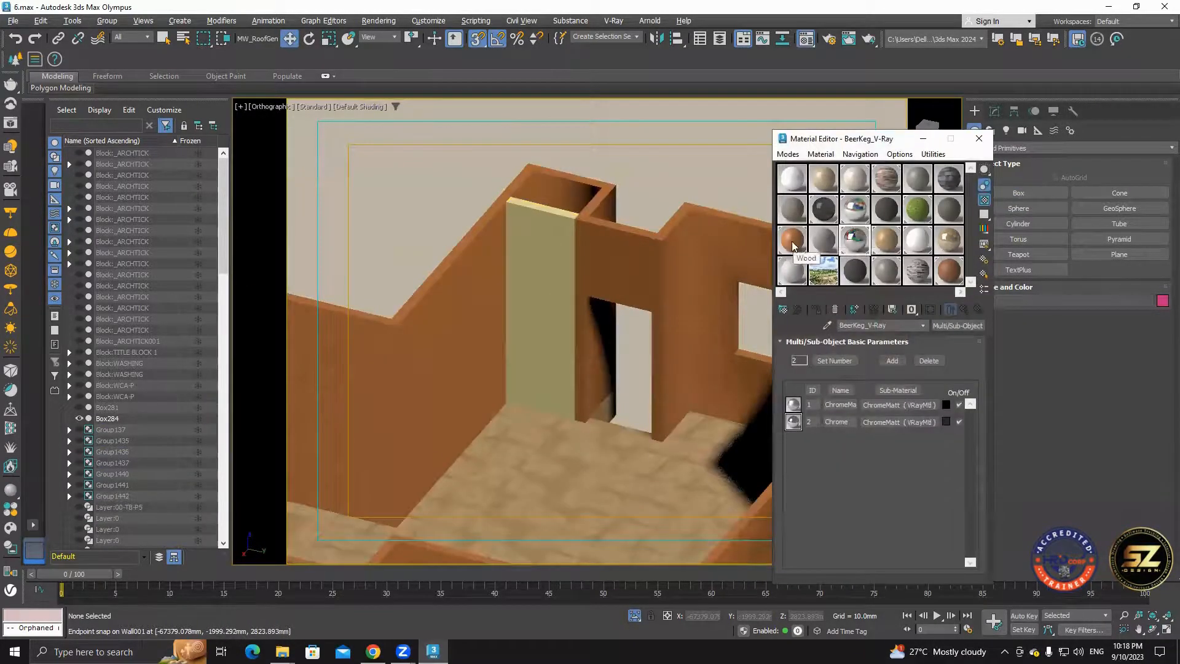
click(792, 241)
Draw a box 764 mm wide and about 3353 mm high across the side entrance wall and increase its length to about 528 mm.
mouse_move(553, 344)
alt+middle_down()
mouse_move(413, 359)
mouse_move(393, 258)
alt+middle_up()
click(359, 107)
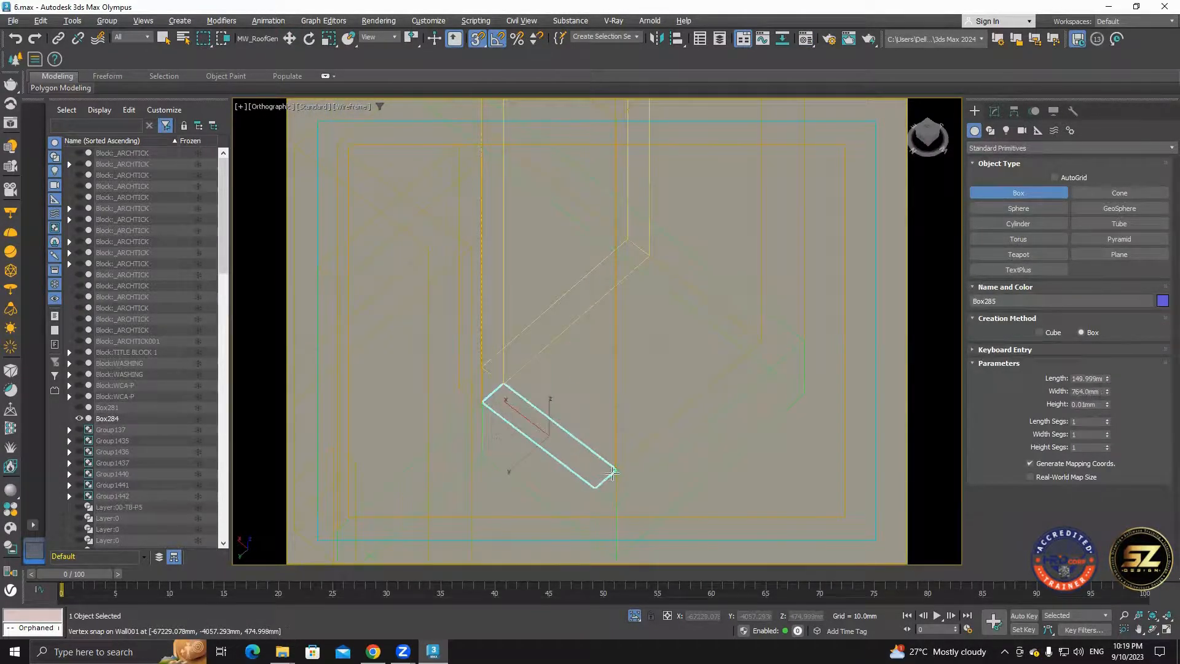
click(572, 319)
key(F3)
scroll(631, 328, up, 3)
key(w)
click(994, 111)
drag(1107, 283, 1103, 271)
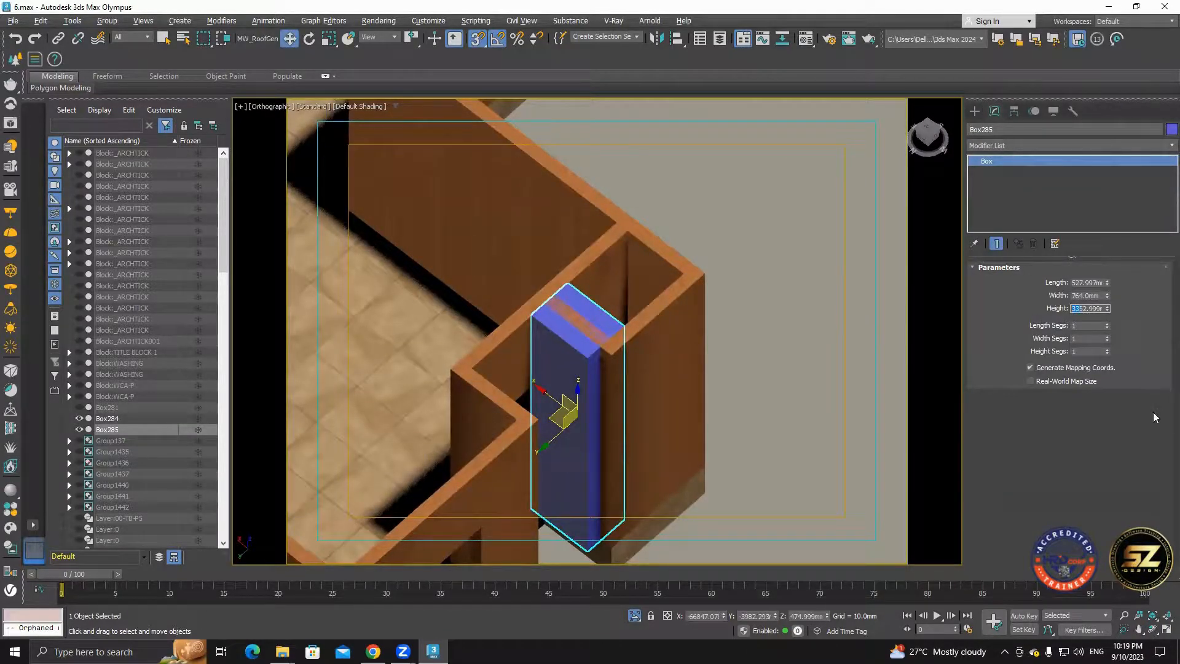
Subtract the new box from Wall001 through its ProBoolean modifier.
click(659, 335)
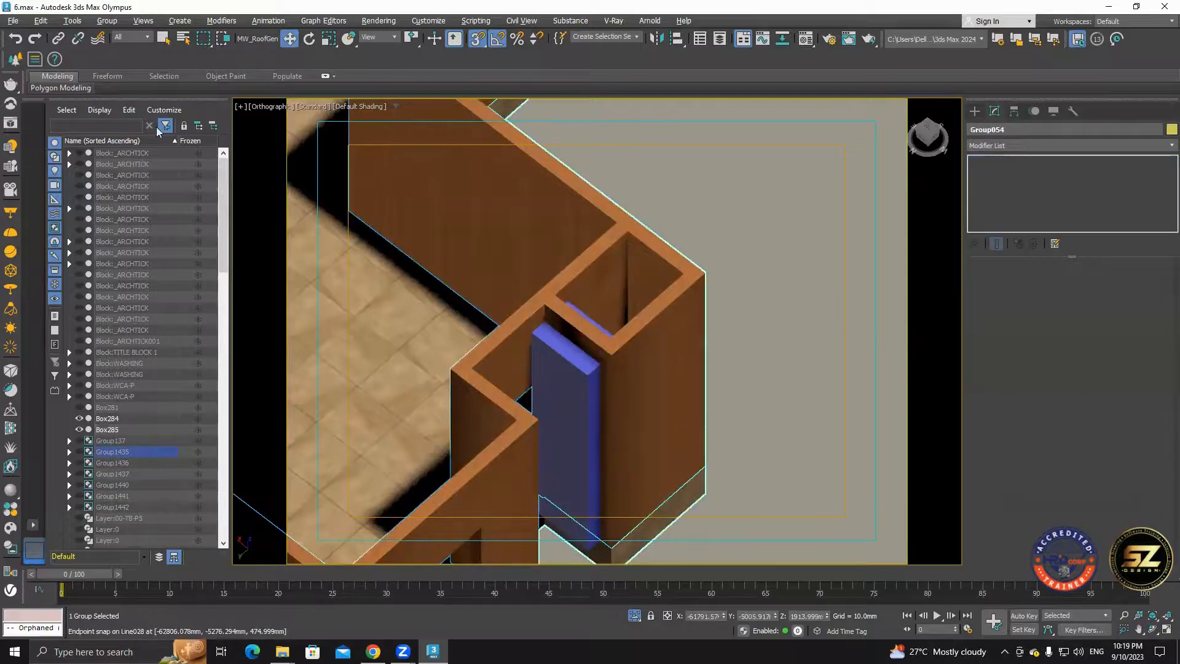
click(643, 351)
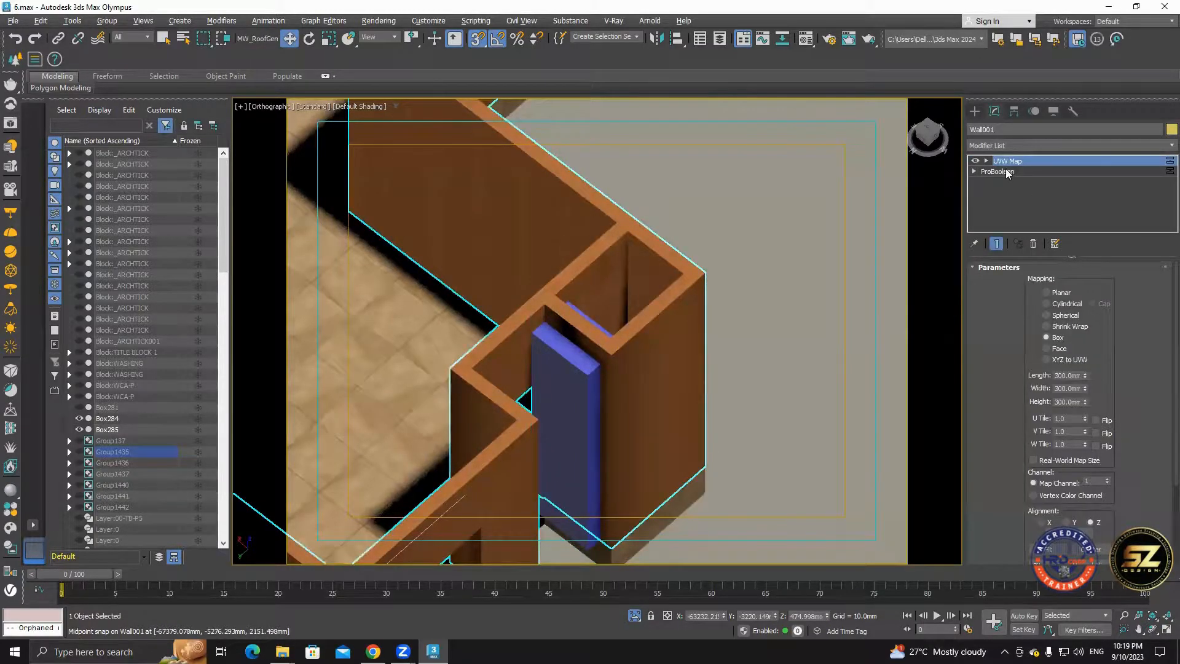
click(1007, 172)
click(1068, 281)
click(574, 393)
right_click(639, 412)
alt+middle_drag(643, 418, 561, 338)
Unhide all objects and inspect the cut wall beside the side entrance door and steps.
click(758, 370)
right_click(758, 371)
click(778, 320)
scroll(561, 339, down, 10)
scroll(600, 297, up, 15)
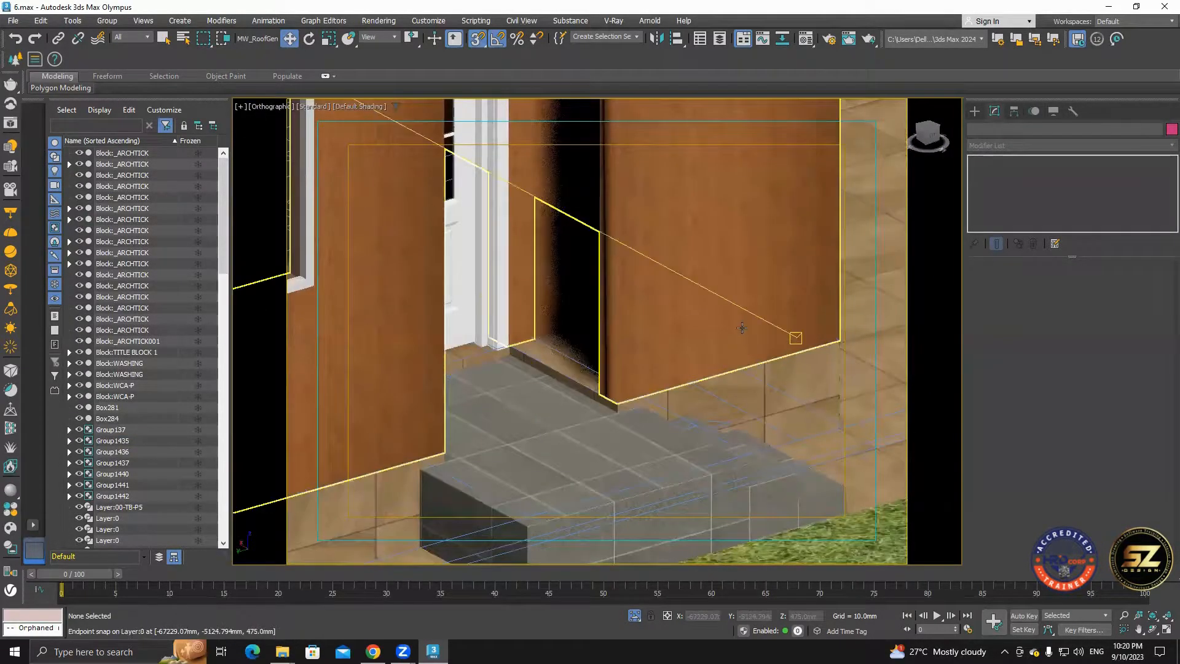
scroll(492, 440, down, 5)
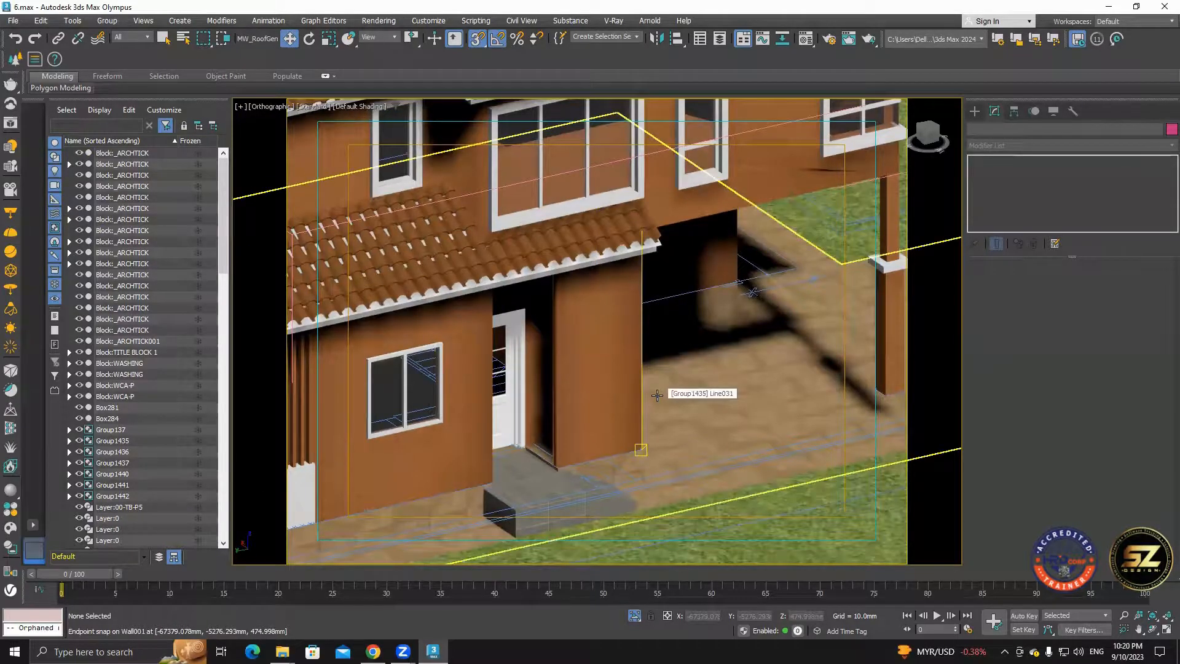
Draw a reference rectangle of about 4192 by 4573 mm on the car porch floor, spanning from the house walls to the free-standing column.
scroll(642, 276, down, 5)
alt+middle_drag(643, 277, 522, 258)
click(597, 318)
scroll(590, 317, up, 5)
scroll(791, 552, down, 2)
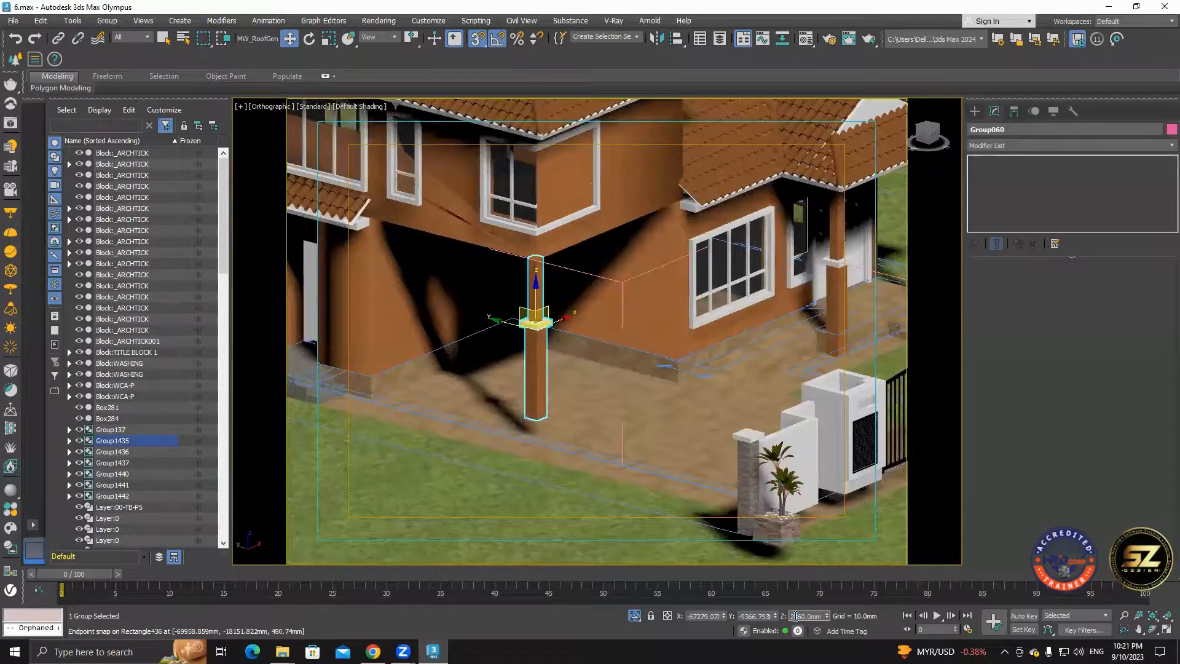
scroll(533, 441, up, 4)
scroll(542, 418, down, 4)
click(975, 111)
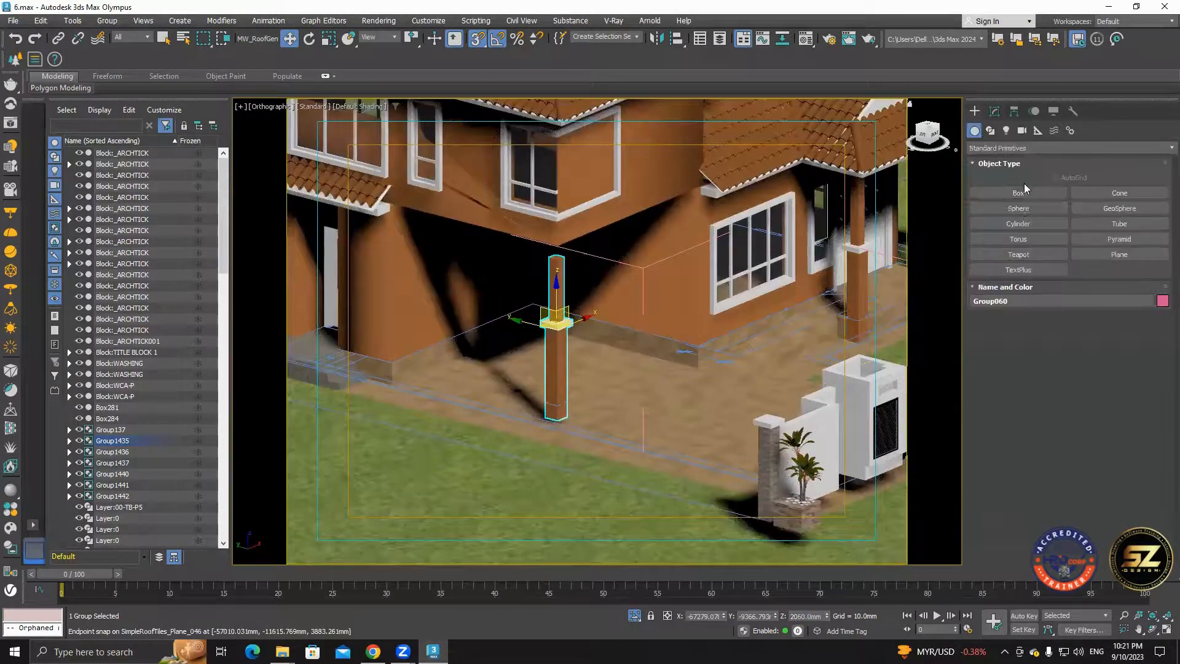
click(990, 130)
click(1108, 212)
drag(556, 428, 532, 328)
scroll(630, 380, up, 3)
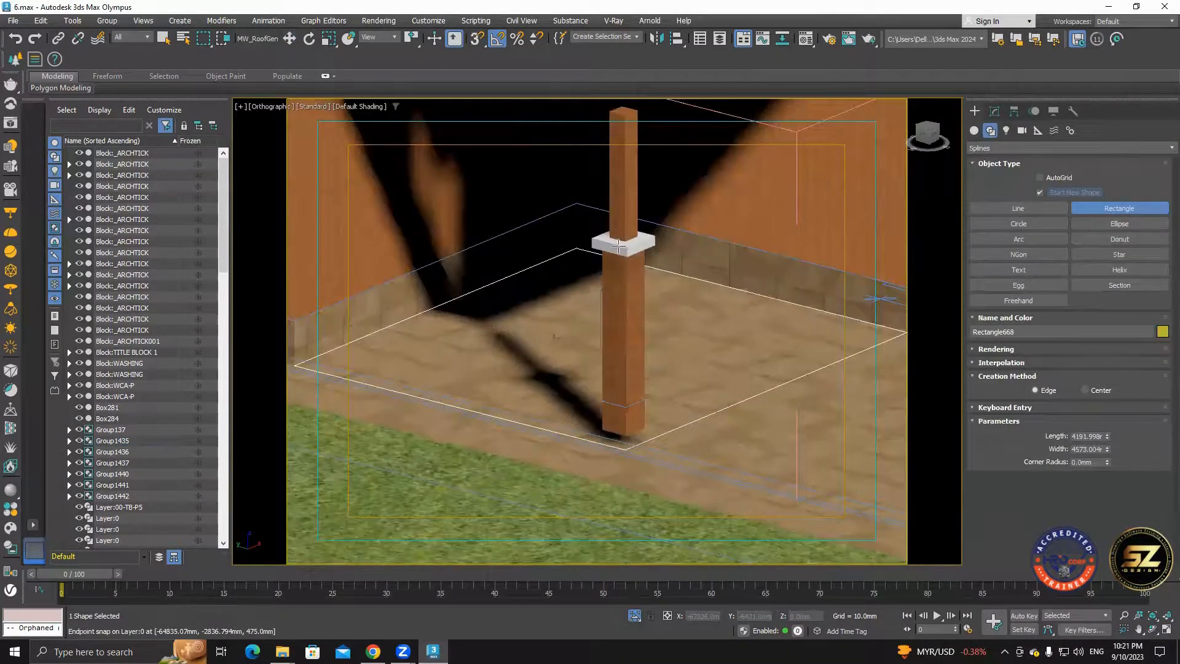
middle_drag(618, 246, 509, 304)
Move the car porch column so its base corner snaps to the outer corner of the reference rectangle.
key(w)
middle_drag(501, 464, 512, 312)
scroll(512, 313, up, 4)
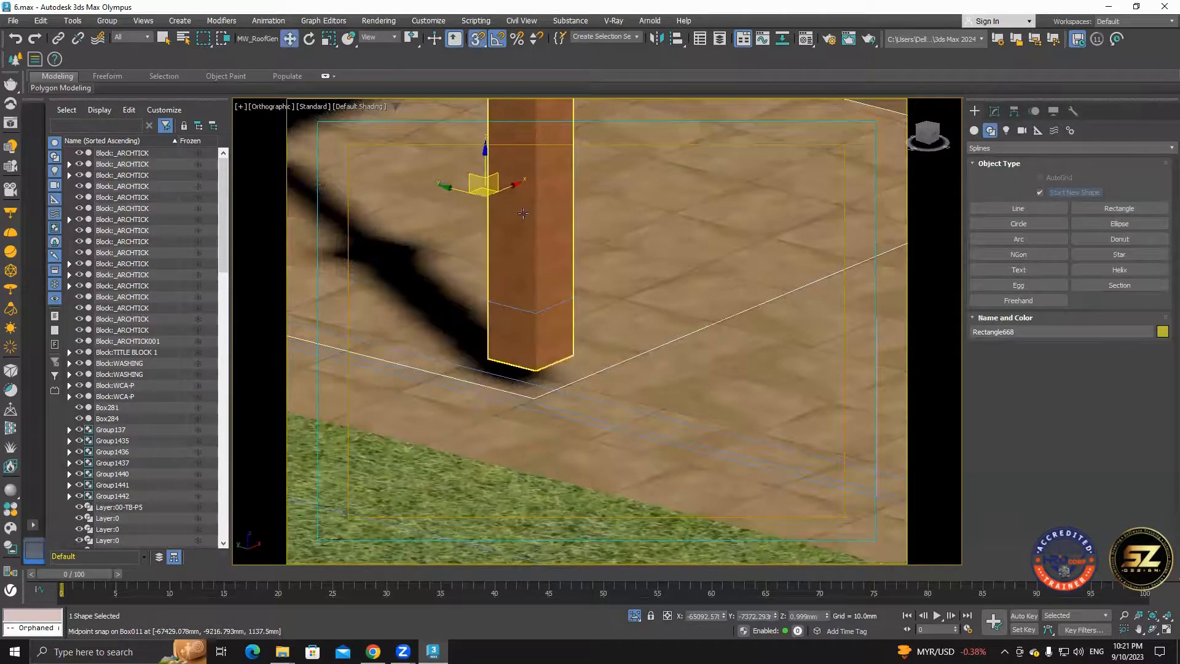
click(535, 365)
scroll(606, 297, down, 8)
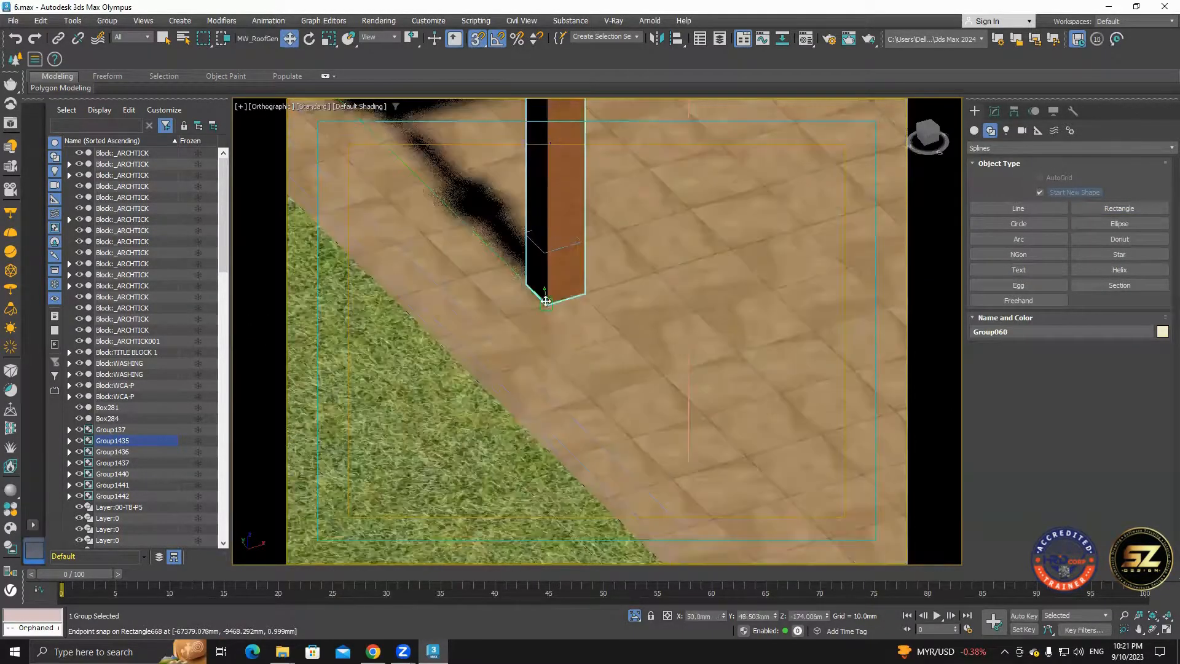
alt+middle_drag(614, 290, 577, 309)
scroll(639, 309, down, 3)
Open the drawing Building Plan - 9.dwg in AutoCAD and dismiss the missing references dialog.
click(283, 652)
click(349, 599)
click(409, 255)
scroll(558, 421, down, 5)
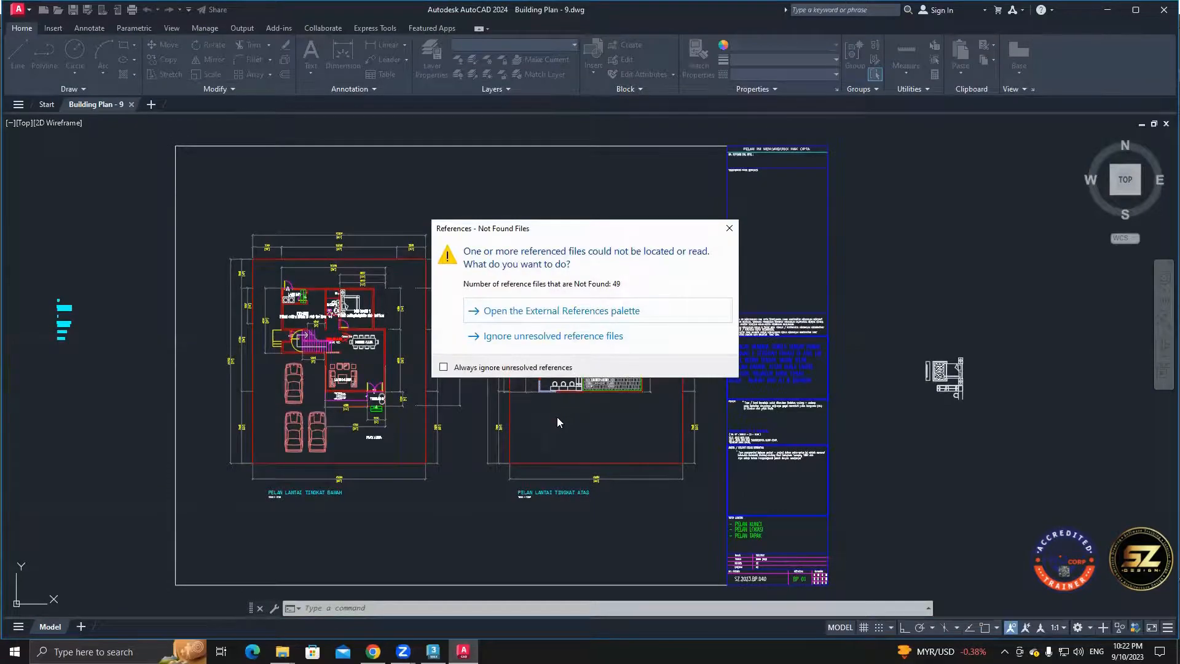
click(730, 228)
Move the second car of the lower pair up beside the car parked nearest the living area.
scroll(531, 402, up, 5)
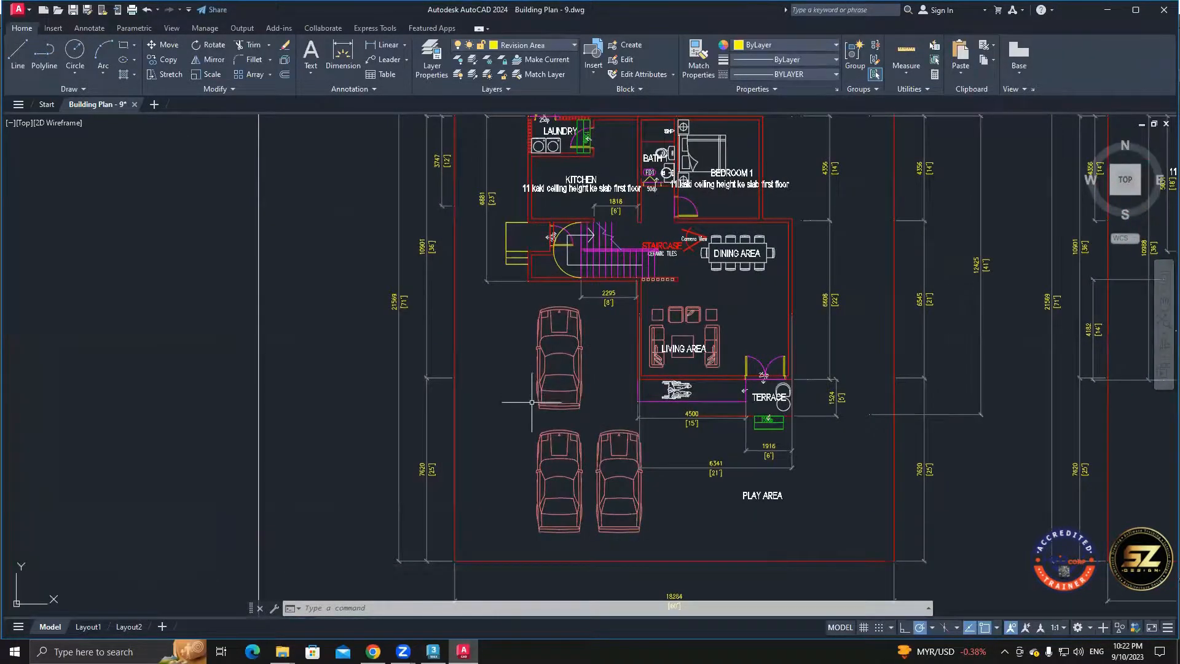
scroll(629, 530, up, 2)
middle_drag(611, 361, 598, 394)
text(m)
key(Return)
click(626, 488)
click(610, 295)
scroll(507, 430, up, 3)
scroll(572, 385, down, 3)
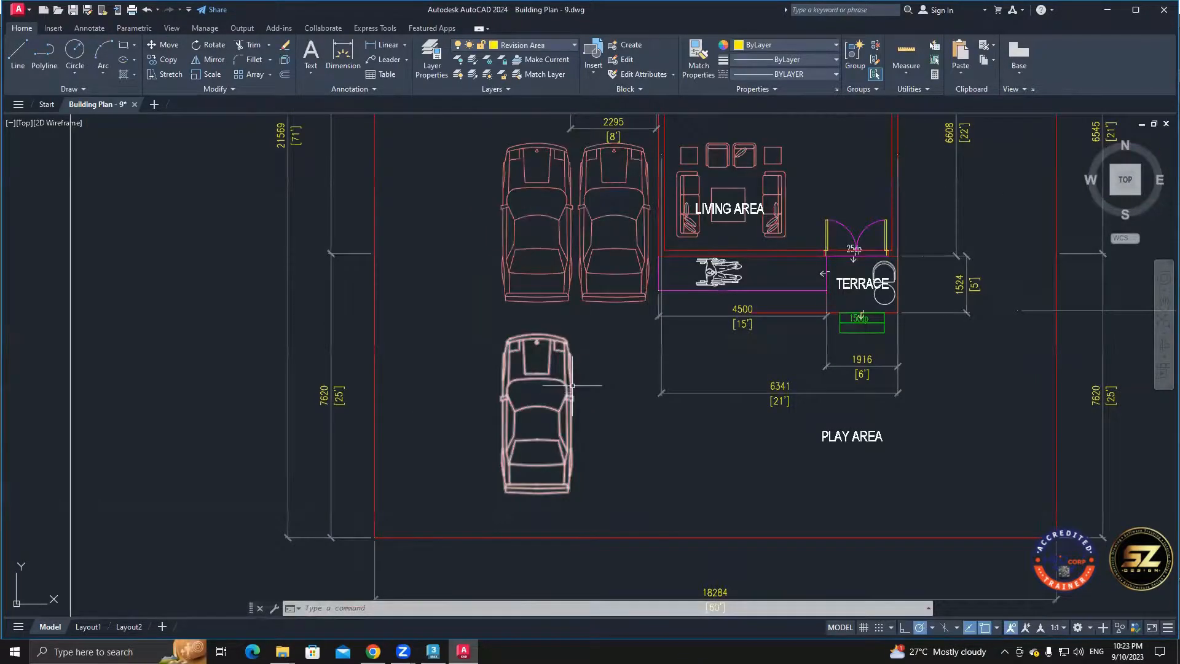
Open the STANDARD LIBRARY - Sanitary & Furniture drawing alongside the building plan.
click(17, 11)
click(34, 103)
click(307, 374)
click(320, 231)
click(326, 301)
double_click(276, 355)
click(323, 424)
click(505, 477)
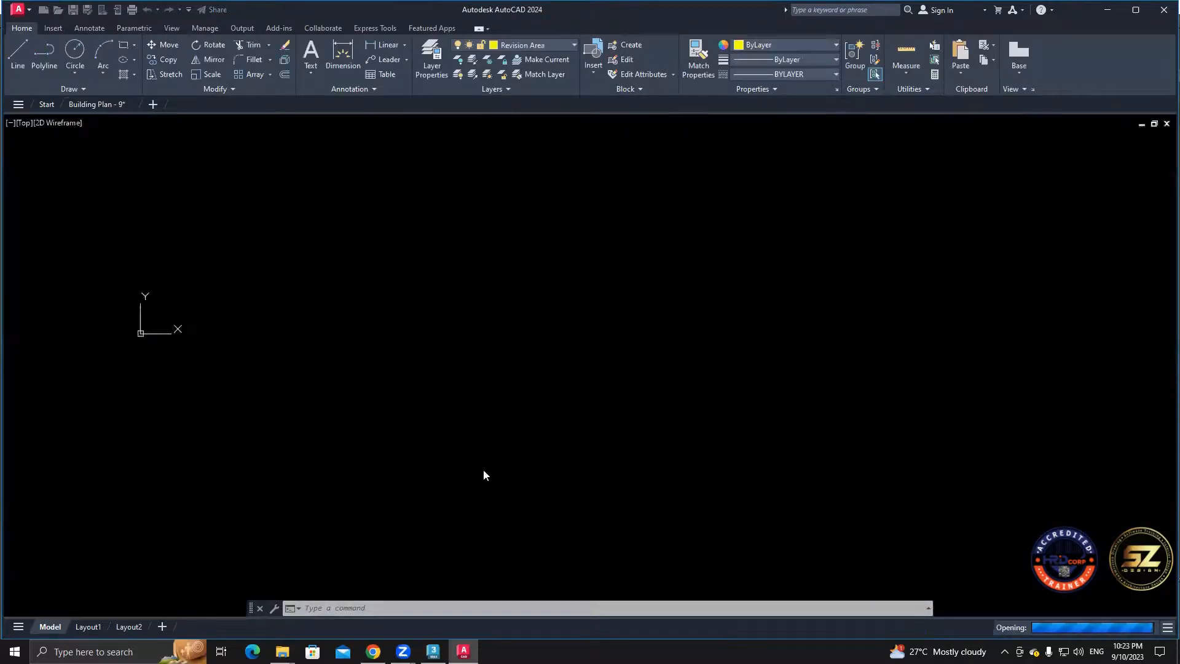
Copy the smaller horizontal top-view car from the library drawing and paste it near the play area in Building Plan - 9.
scroll(295, 274, up, 2)
scroll(508, 260, up, 10)
click(384, 452)
click(706, 297)
scroll(764, 218, down, 2)
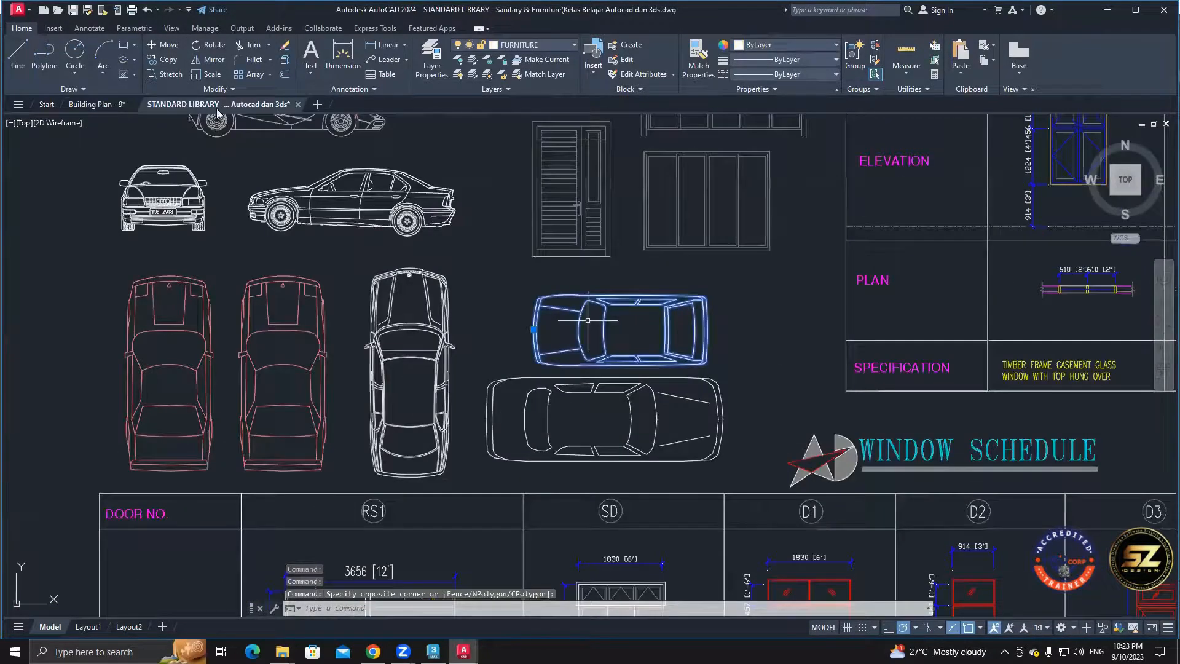
key(ctrl+c)
click(96, 104)
key(ctrl+v)
click(614, 482)
Rotate the pasted car so it stands parallel to the existing parked cars.
middle_drag(673, 450, 653, 362)
click(652, 362)
click(621, 344)
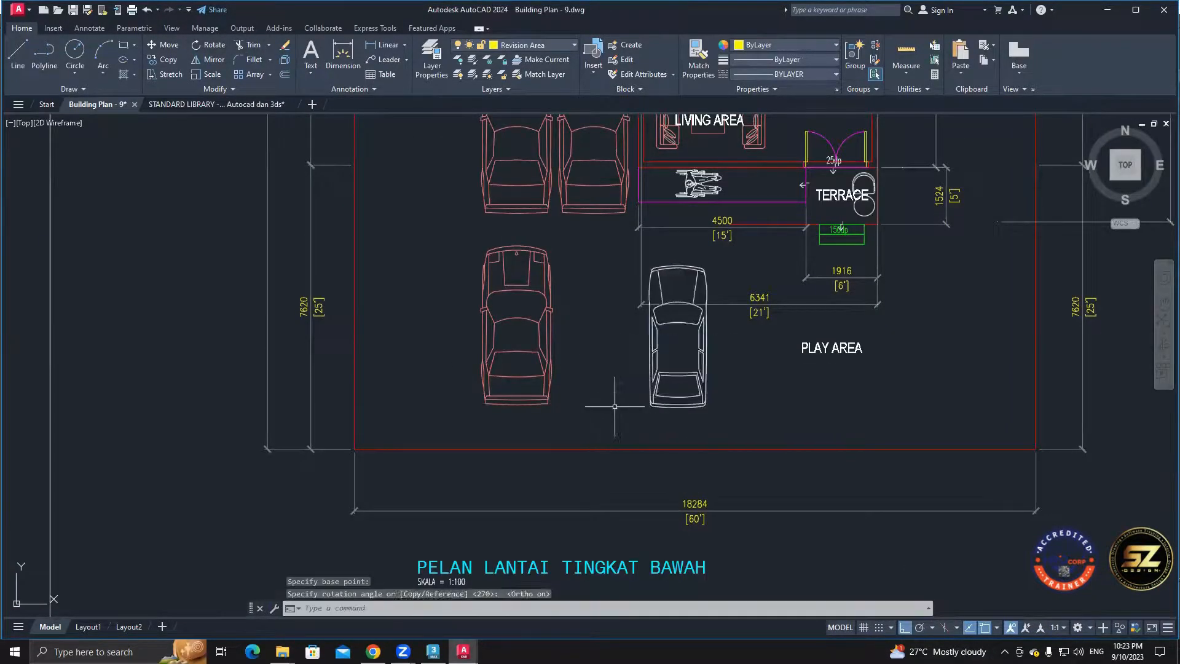
Place the new top-view car in the car porch and copy it horizontally to the space alongside, next to the living area wall.
scroll(676, 348, down, 5)
key(F8)
scroll(642, 260, up, 7)
click(577, 460)
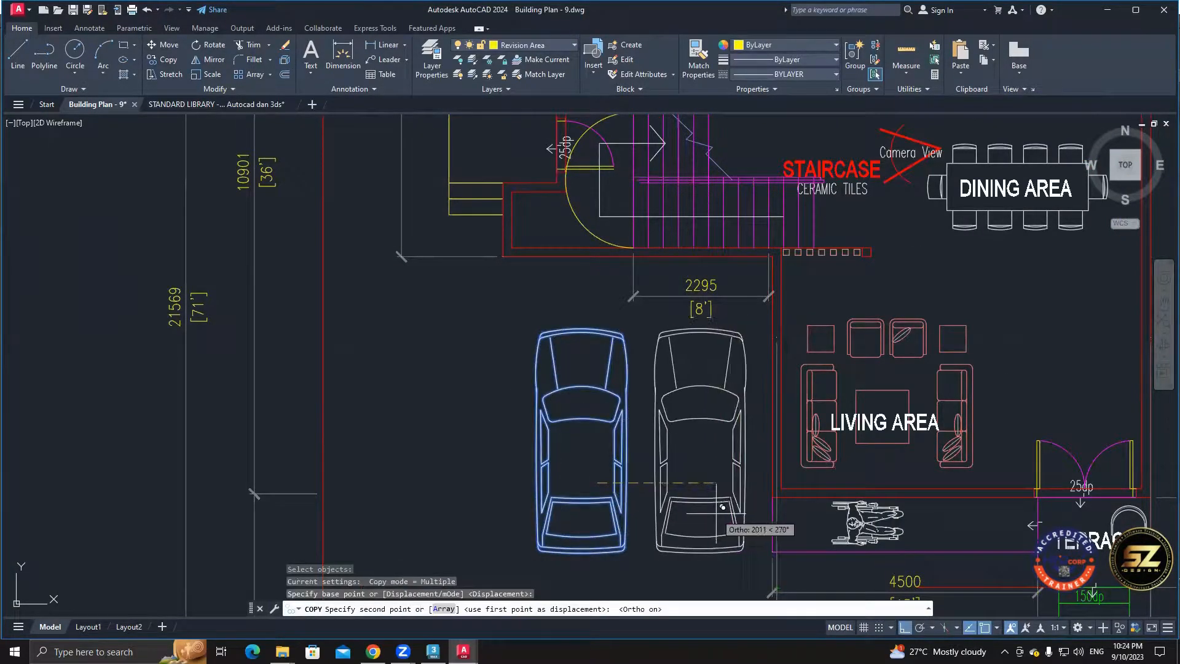
click(716, 513)
key(Return)
Delete the old red cars left over near the car porch in the ground-floor plan.
scroll(703, 298, down, 5)
middle_drag(784, 486, 739, 431)
click(651, 440)
click(590, 406)
key(Delete)
Move the two new cars straight up toward the staircase wall in the car porch.
click(645, 380)
click(170, 49)
scroll(682, 250, up, 2)
click(617, 476)
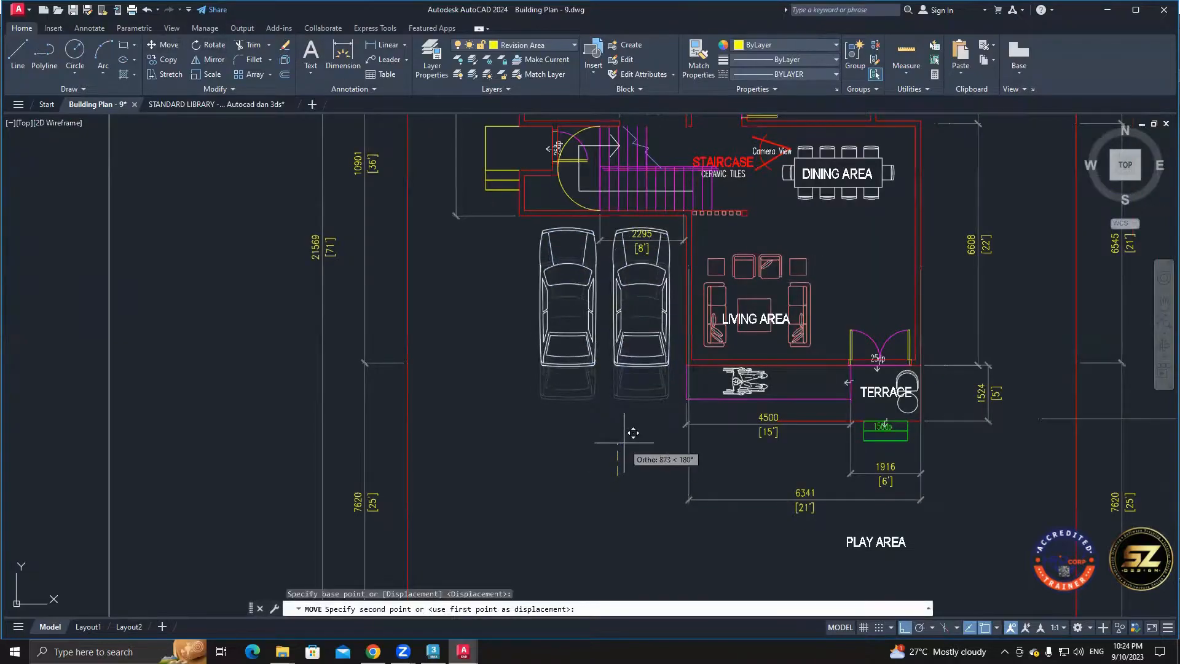
click(643, 490)
key(Escape)
key(Escape)
Open Building Plan - 11 from the file folder and paste the four copied cars beside the ground-floor plan.
click(282, 652)
double_click(541, 466)
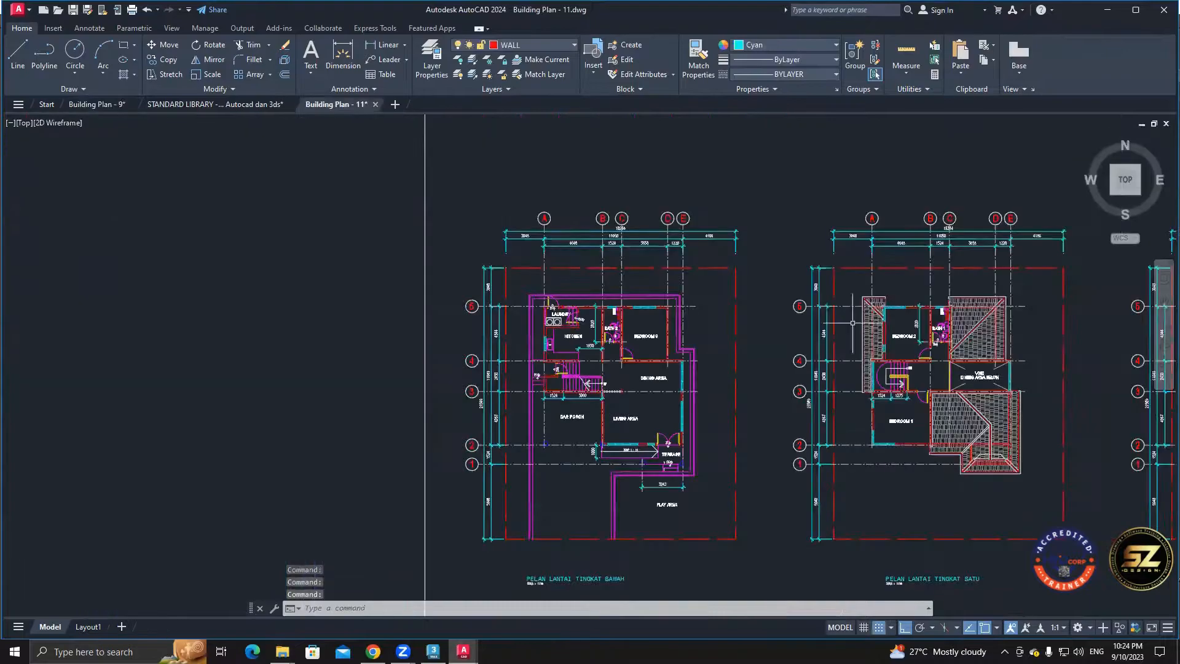
key(ctrl+v)
scroll(535, 279, up, 2)
click(537, 376)
Move the four pasted cars into the car porch and driveway of the ground-floor plan.
click(470, 432)
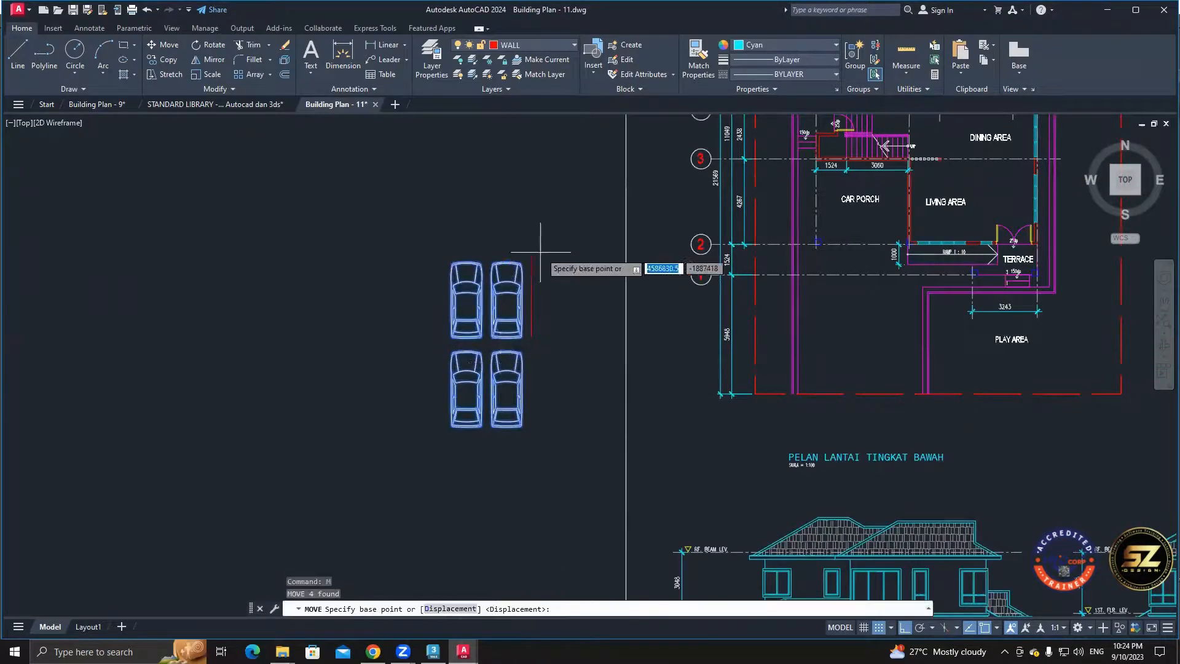
click(531, 256)
scroll(941, 135, up, 6)
click(798, 251)
scroll(803, 256, down, 2)
middle_drag(853, 529, 859, 434)
key(Escape)
key(Escape)
Review the parked cars on the ground-floor plan and go back to the Building Plan - 9 drawing.
middle_drag(966, 263, 898, 311)
middle_drag(957, 439, 855, 315)
scroll(585, 326, down, 2)
middle_drag(839, 455, 711, 461)
middle_drag(471, 250, 503, 306)
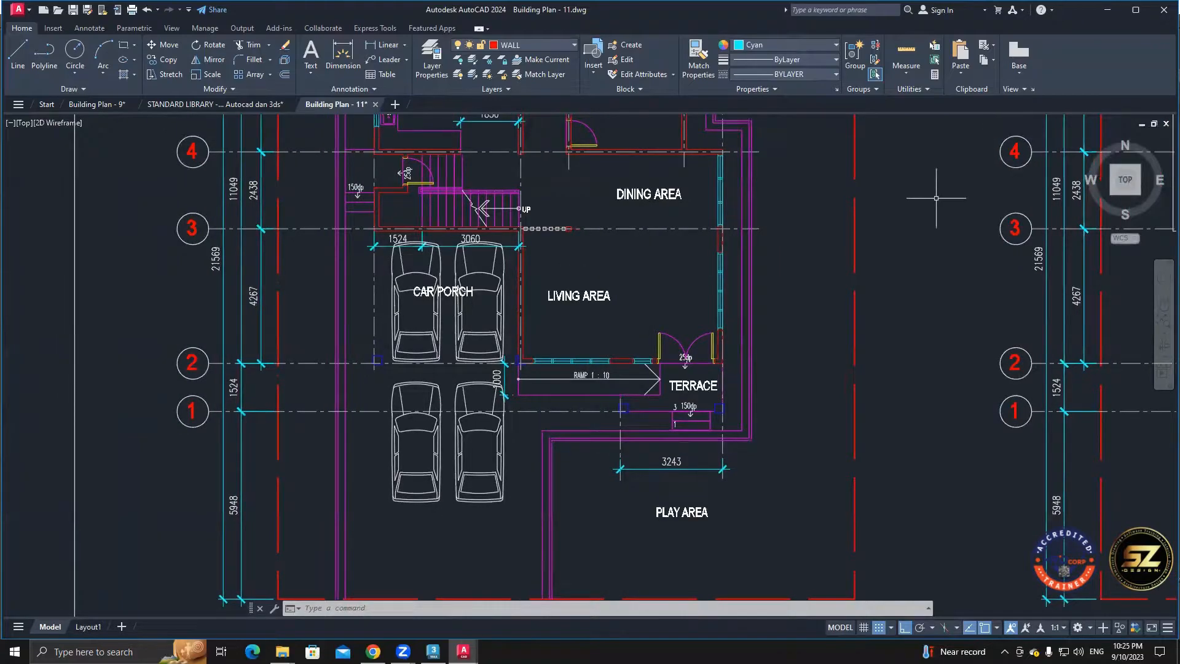
click(97, 104)
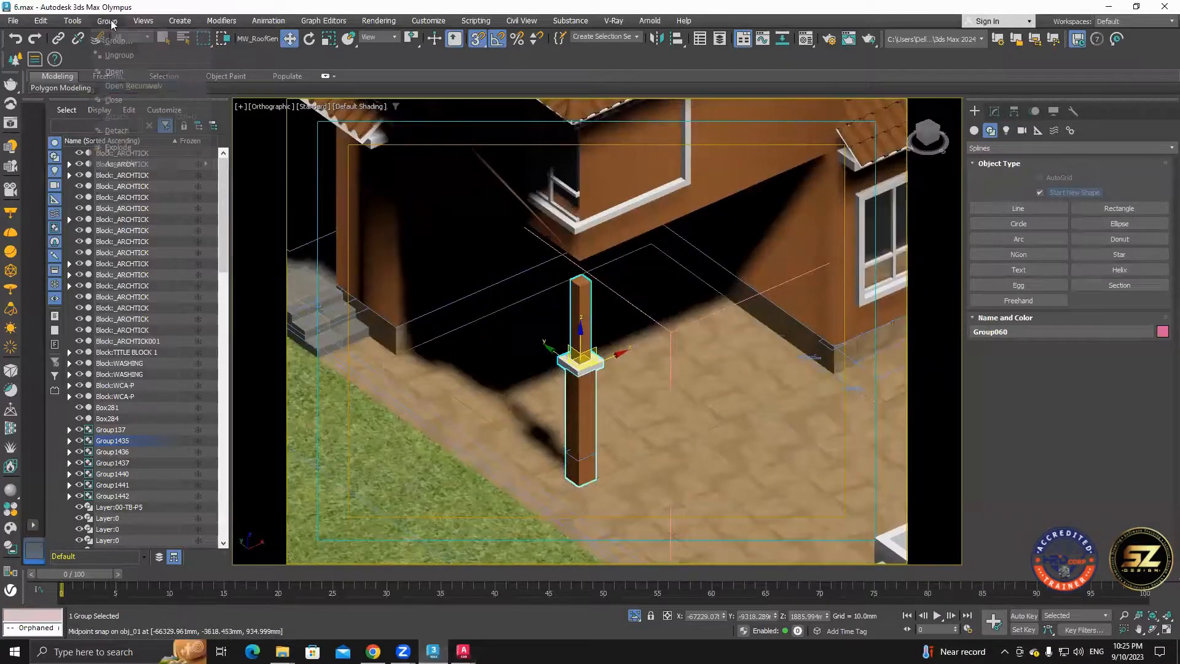
In the 3ds Max house scene, open the porch column group, extrude its upper shaft to about 1885 mm to meet the upper floor, and close the group.
click(114, 72)
click(580, 316)
click(994, 111)
click(1007, 171)
drag(1104, 284, 871, 450)
click(922, 133)
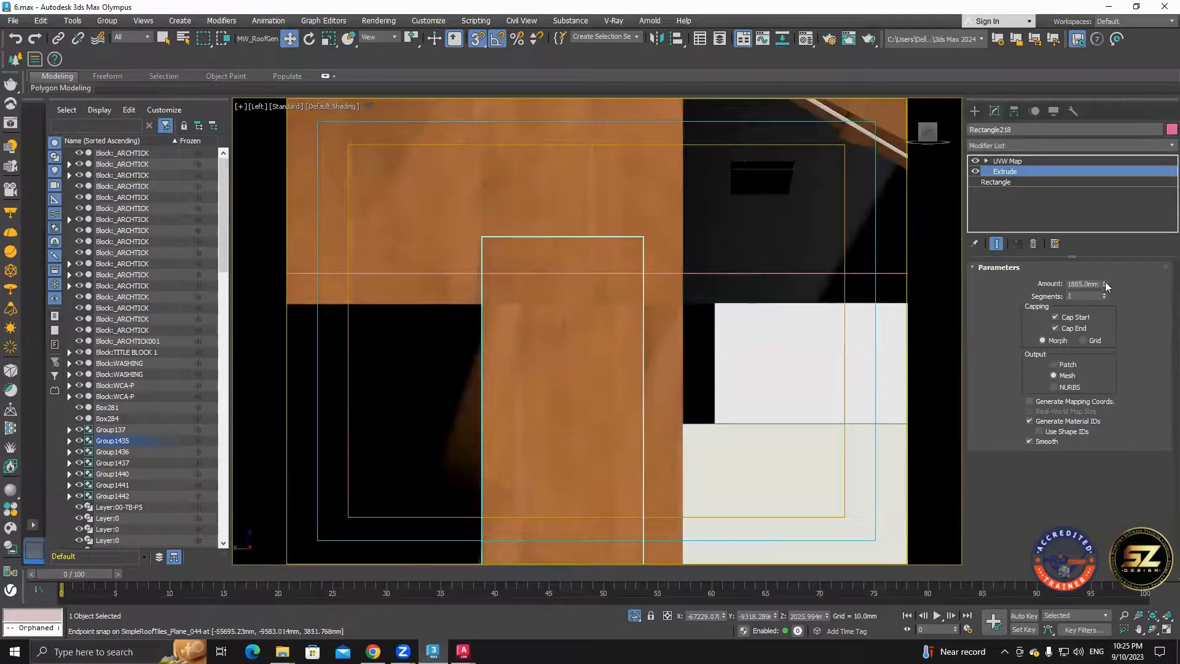
scroll(597, 341, down, 8)
click(617, 354)
alt+middle_drag(618, 360, 520, 350)
click(107, 21)
click(114, 98)
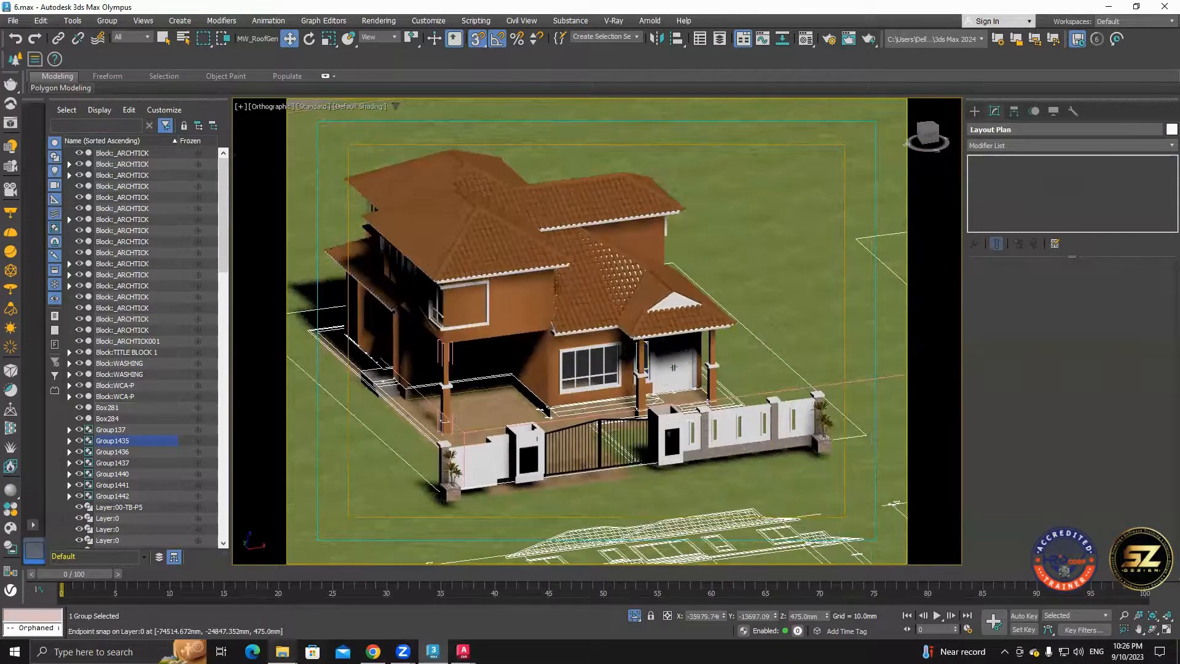
Browse the project folders for a file to bring into the house scene.
click(13, 21)
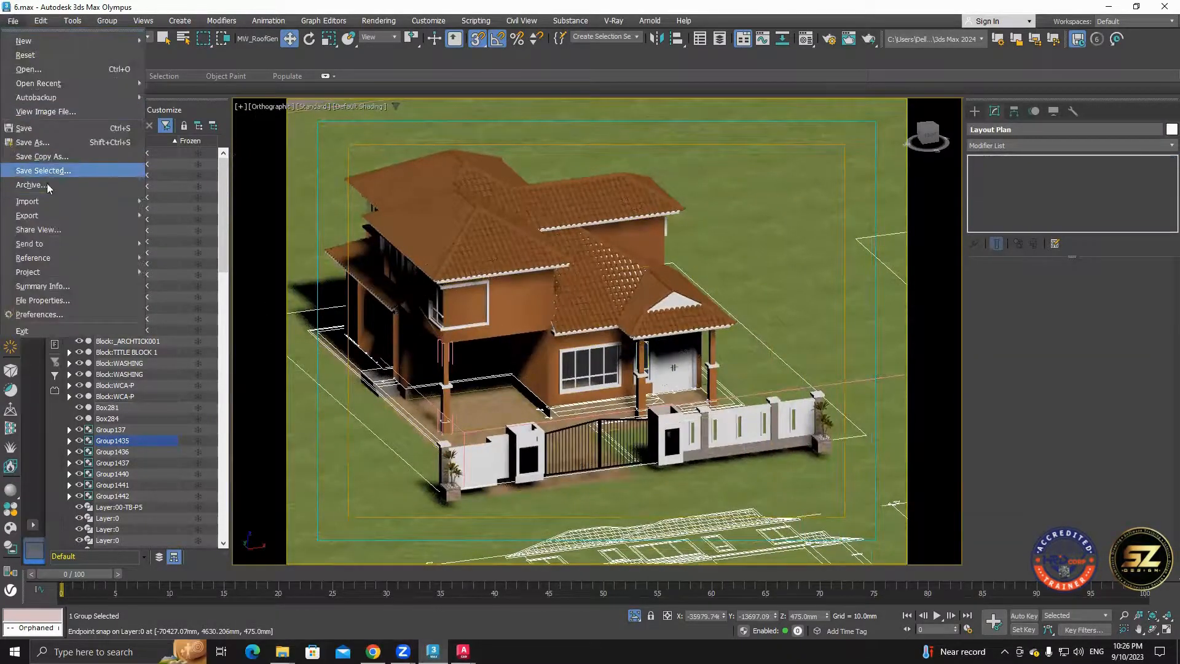
mouse_move(48, 200)
click(166, 215)
click(134, 66)
click(145, 302)
scroll(238, 214, down, 2)
scroll(239, 215, up, 2)
click(153, 67)
click(129, 255)
double_click(179, 260)
scroll(192, 314, down, 20)
scroll(192, 317, up, 20)
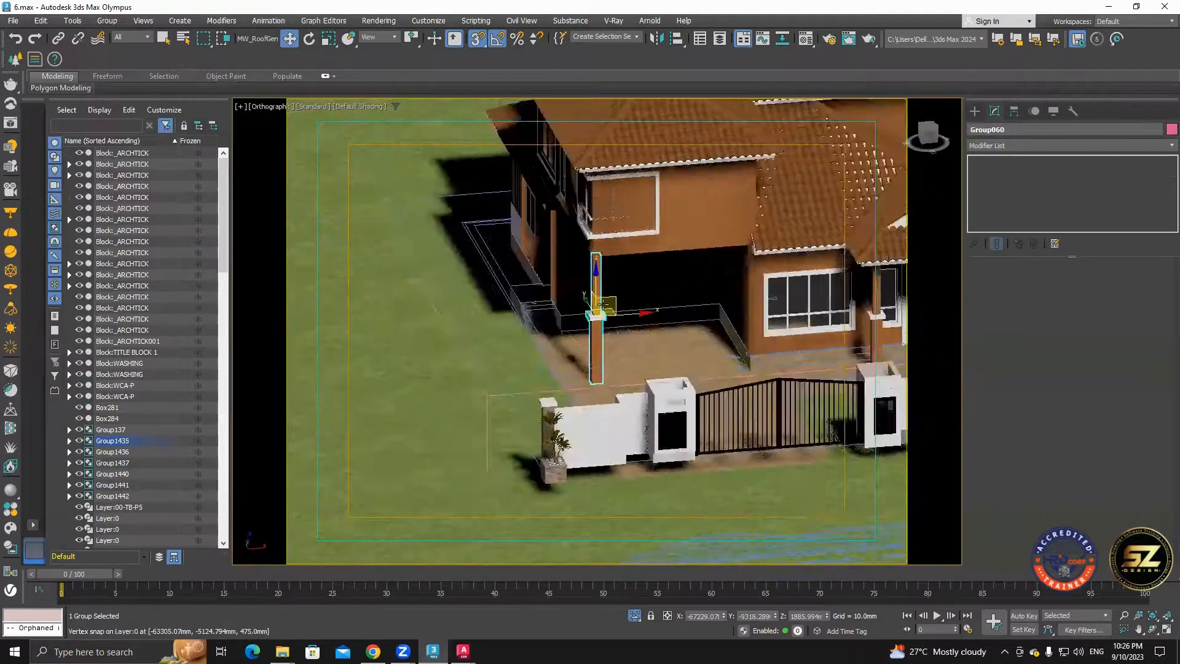
Save the house scene and dismiss the V-Ray render message window.
middle_drag(768, 330, 564, 367)
middle_drag(787, 406, 560, 373)
scroll(689, 417, up, 4)
scroll(521, 451, down, 6)
scroll(560, 375, up, 6)
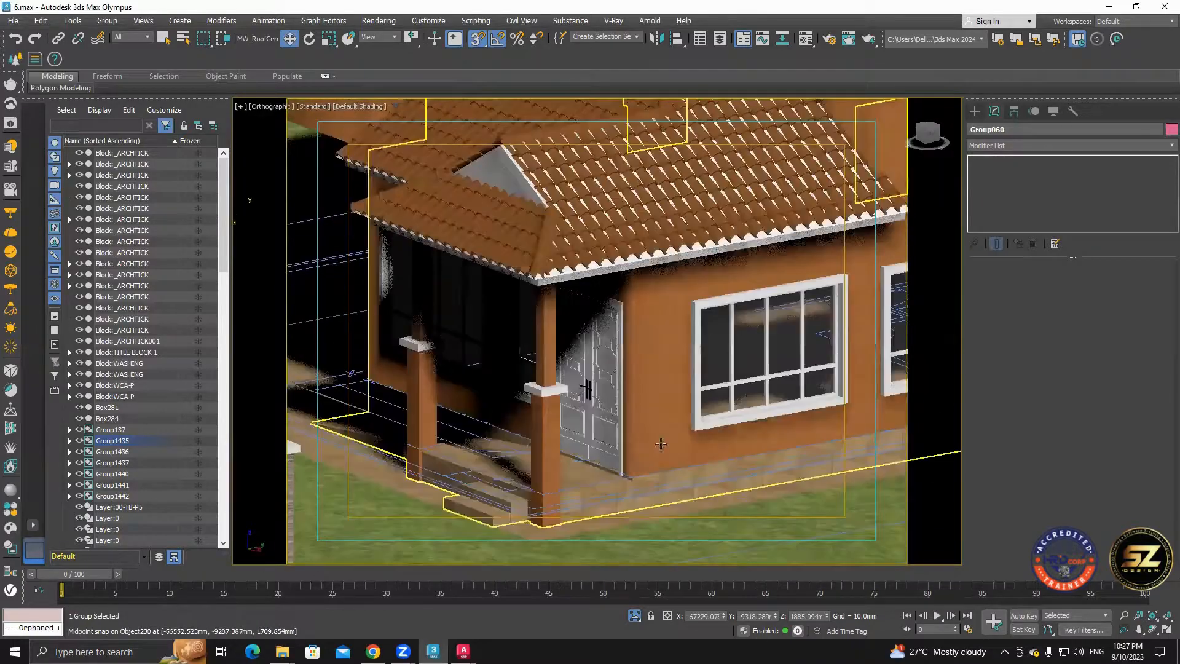
scroll(599, 485, down, 4)
click(12, 21)
click(46, 129)
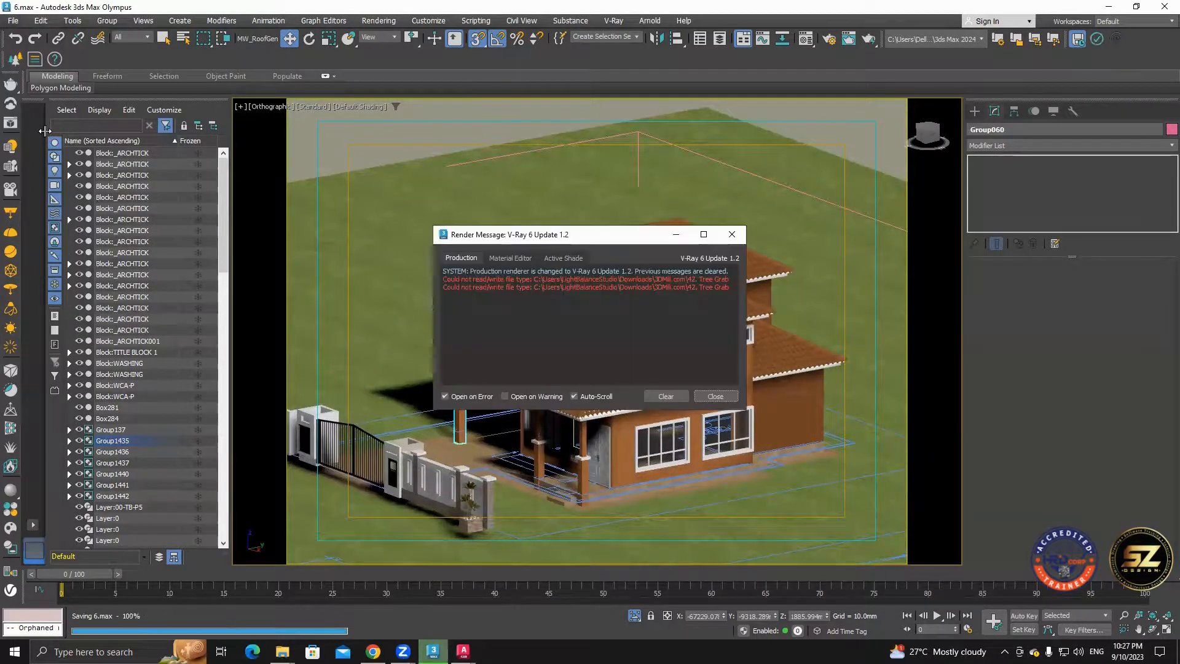
click(1128, 651)
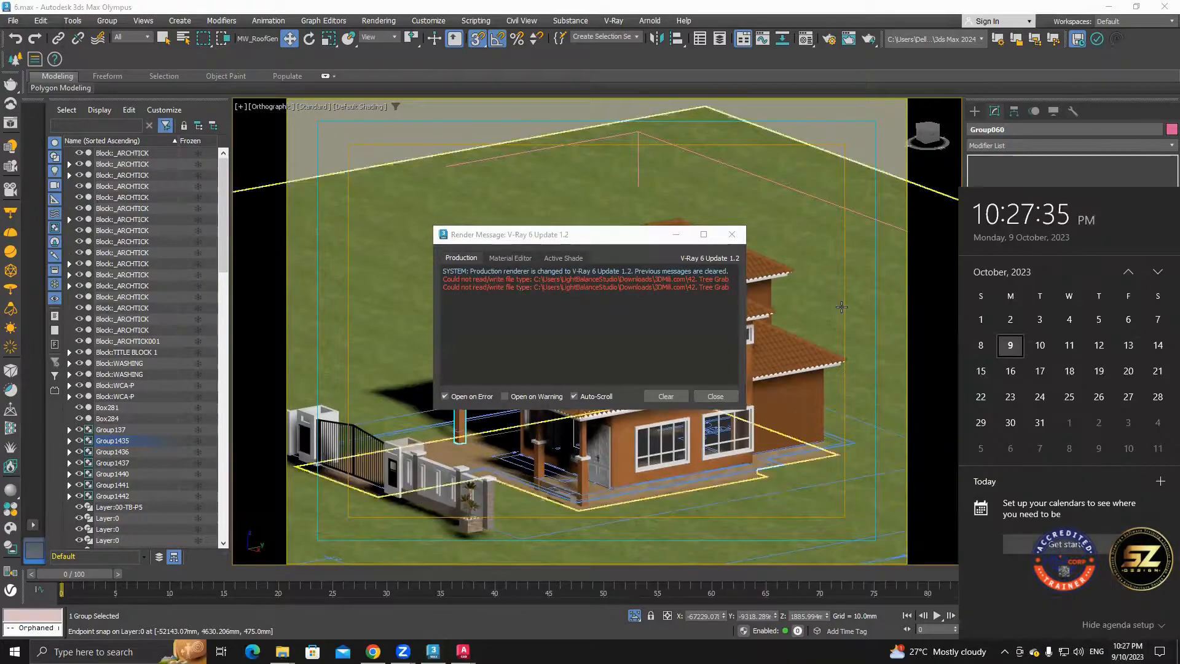
click(726, 397)
click(726, 397)
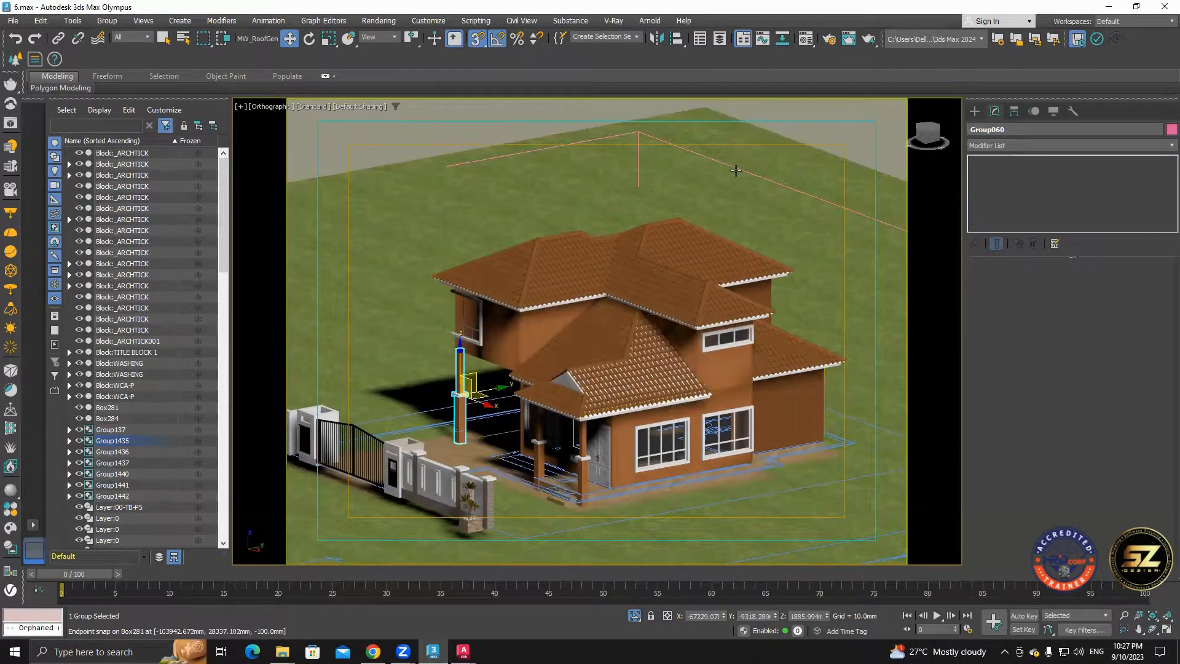
Clear the selection and examine the house exterior from its other sides.
click(837, 134)
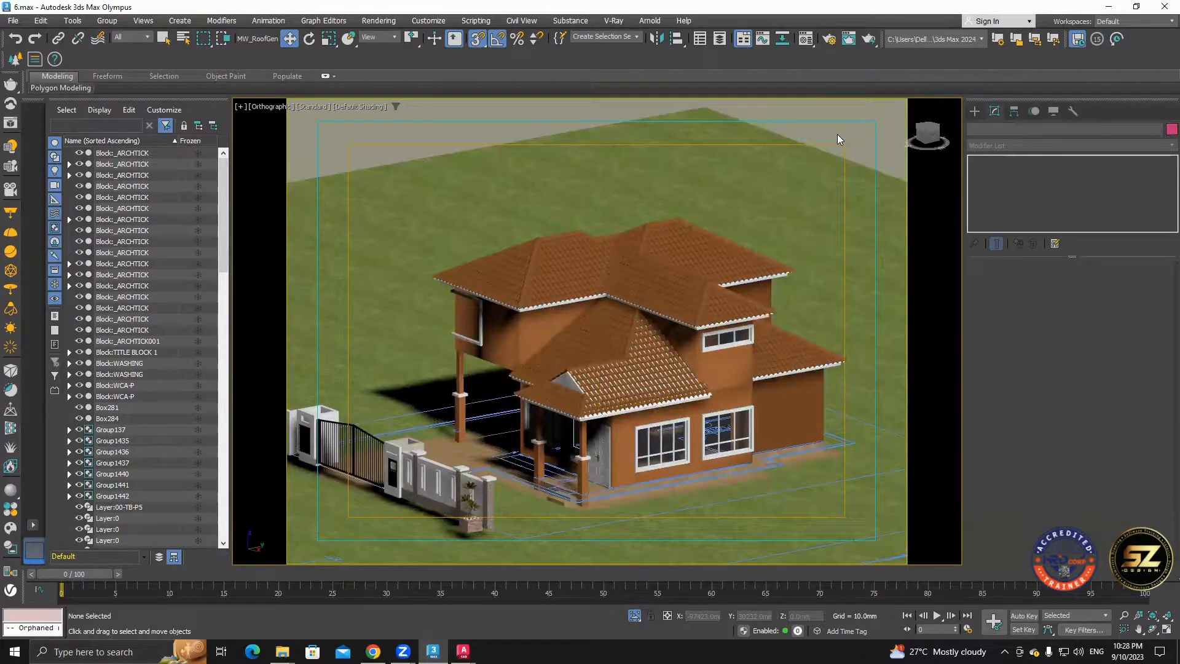
alt+middle_drag(331, 418, 725, 455)
scroll(615, 400, up, 4)
scroll(614, 400, down, 4)
alt+middle_drag(657, 501, 685, 488)
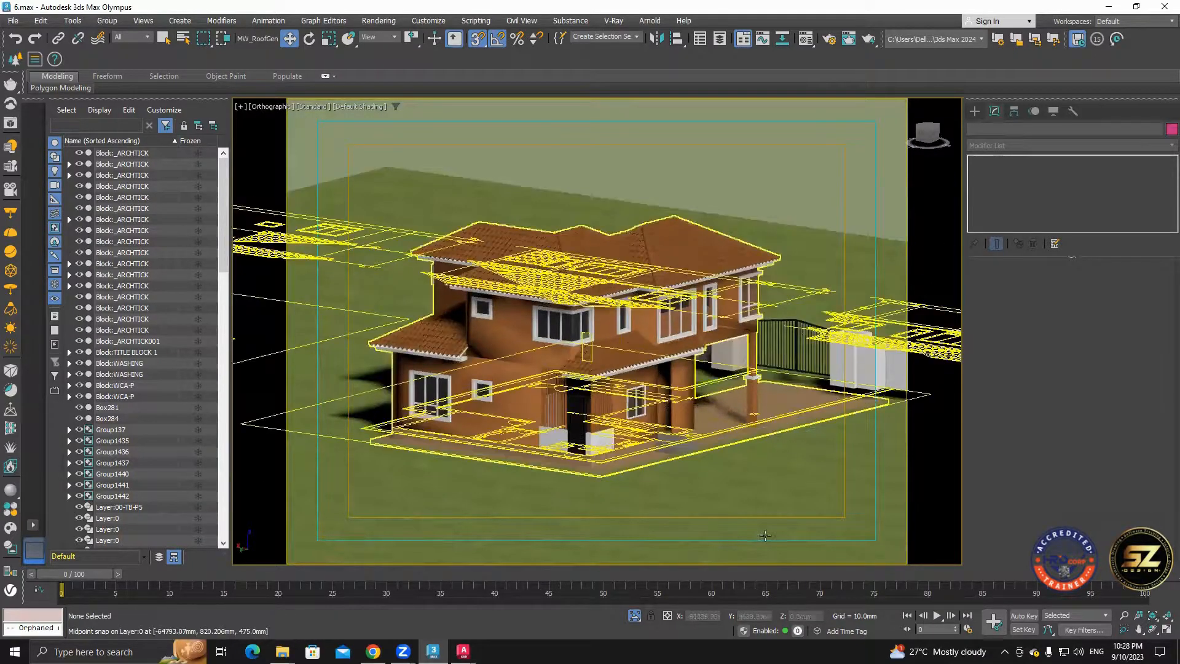